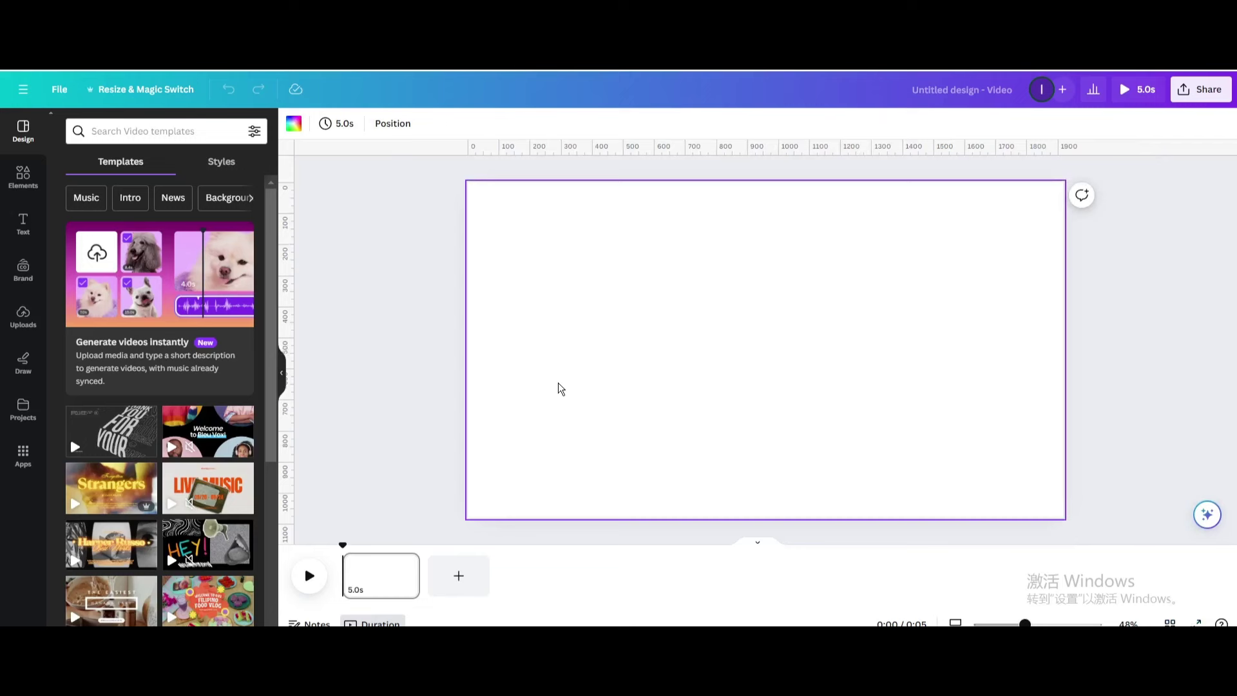
Step: Add the first Polaroid frame from the Film and photo frames, enlarge it to about 637 × 740, and centre it on the page
{"action": "left_click", "coordinate": [16, 197]}
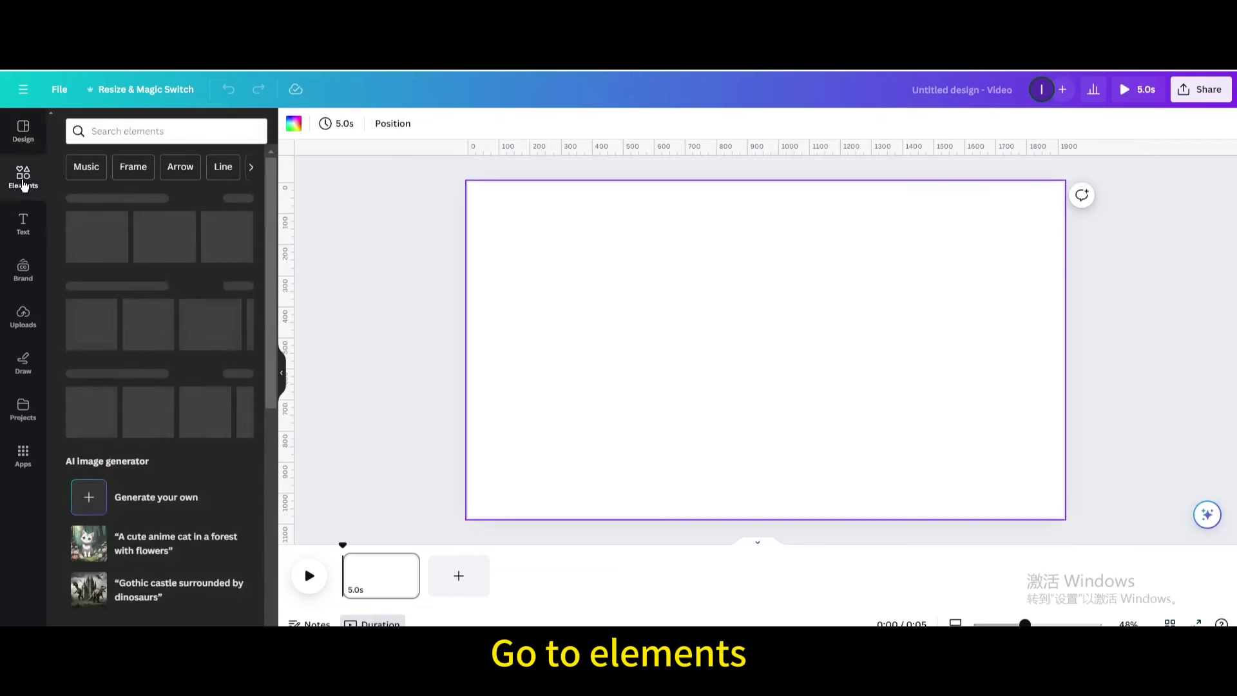
{"action": "scroll", "coordinate": [175, 335], "scroll_direction": "down", "scroll_amount": 10}
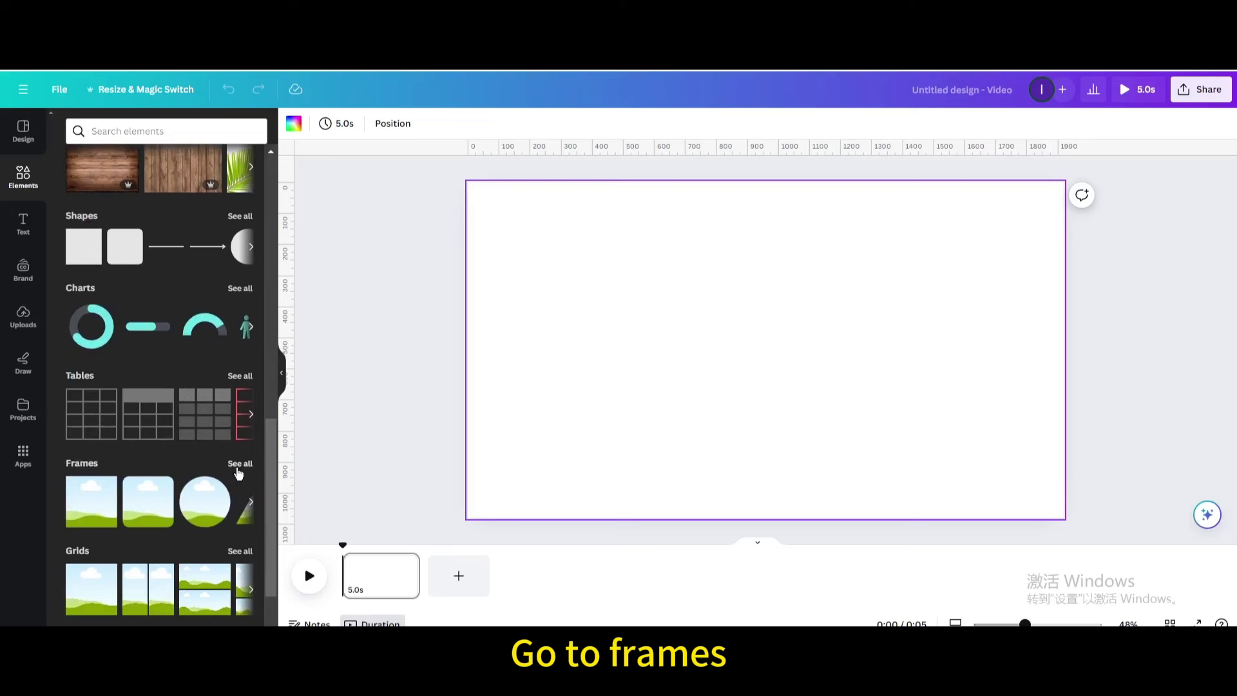
{"action": "left_click", "coordinate": [239, 462]}
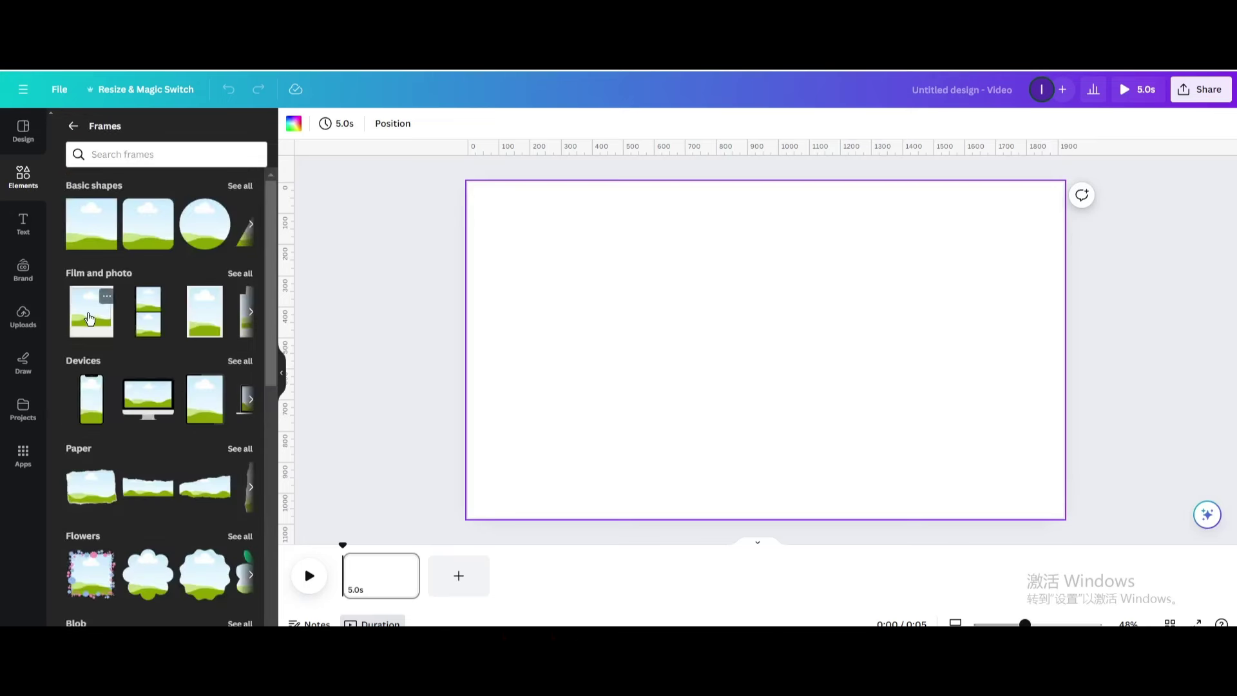
{"action": "left_click", "coordinate": [90, 318]}
{"action": "left_click_drag", "start_coordinate": [691, 263], "coordinate": [588, 249]}
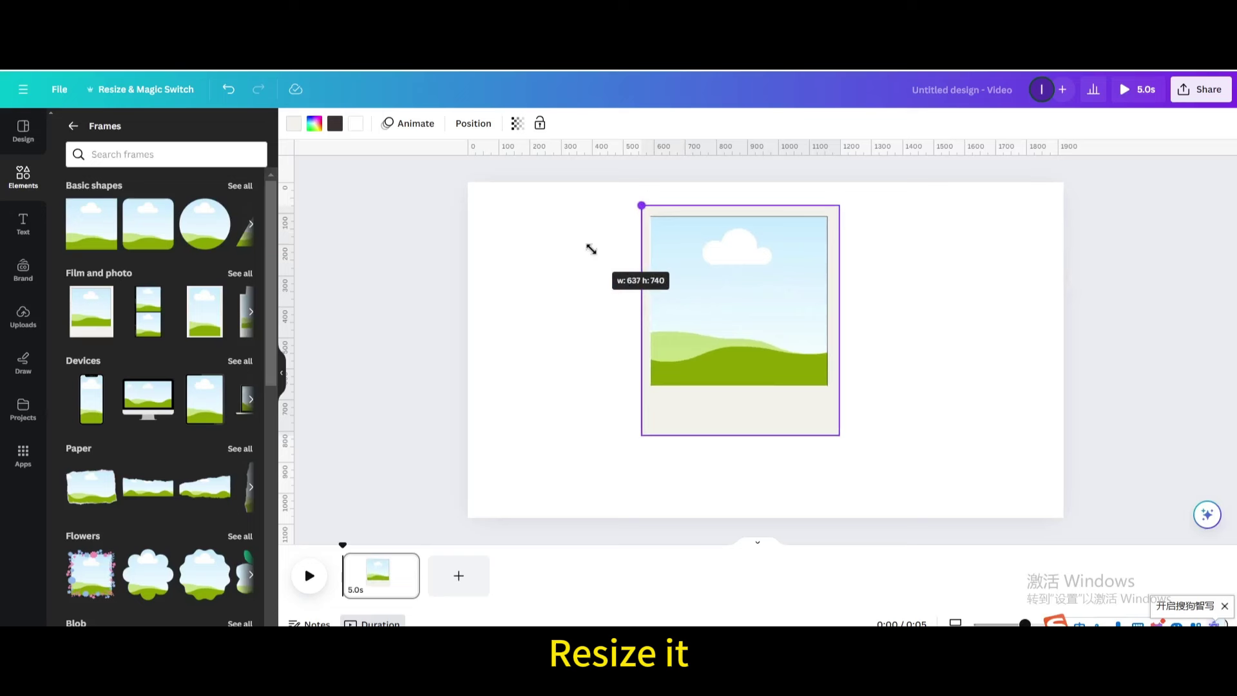
{"action": "left_click_drag", "start_coordinate": [783, 339], "coordinate": [808, 369]}
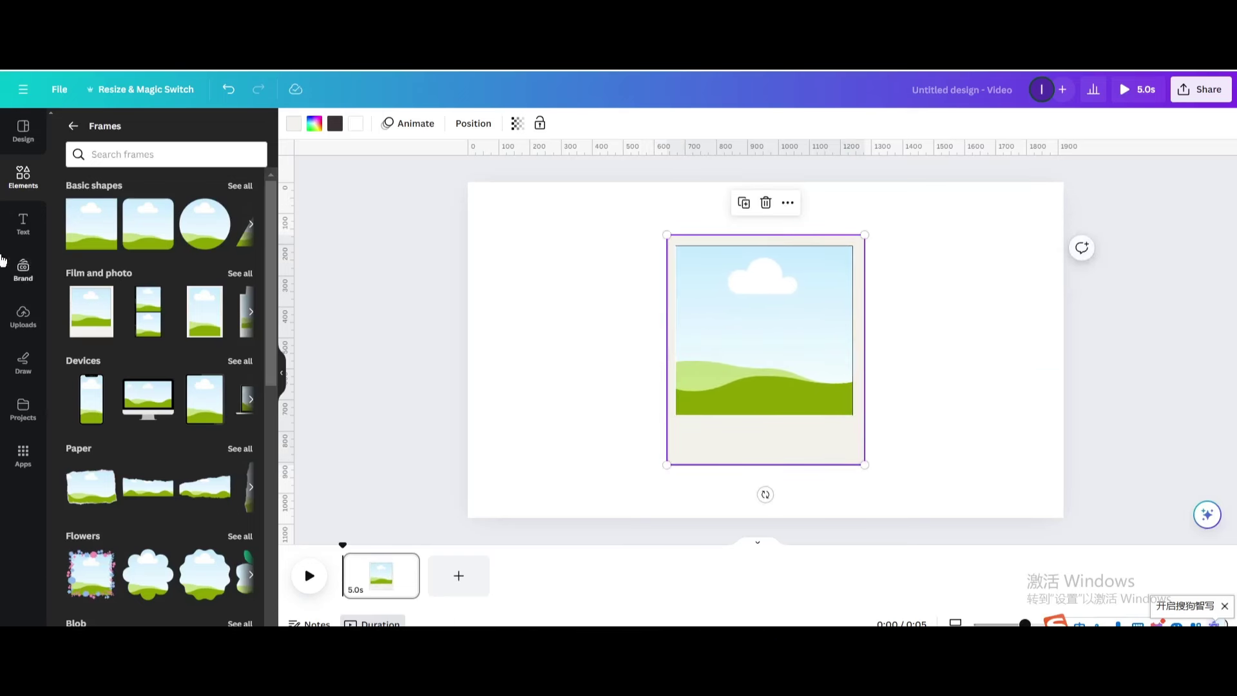
Step: Fill the Polaroid frame with the recently used photo of the baby in a brown knitted hat
{"action": "left_click", "coordinate": [75, 126]}
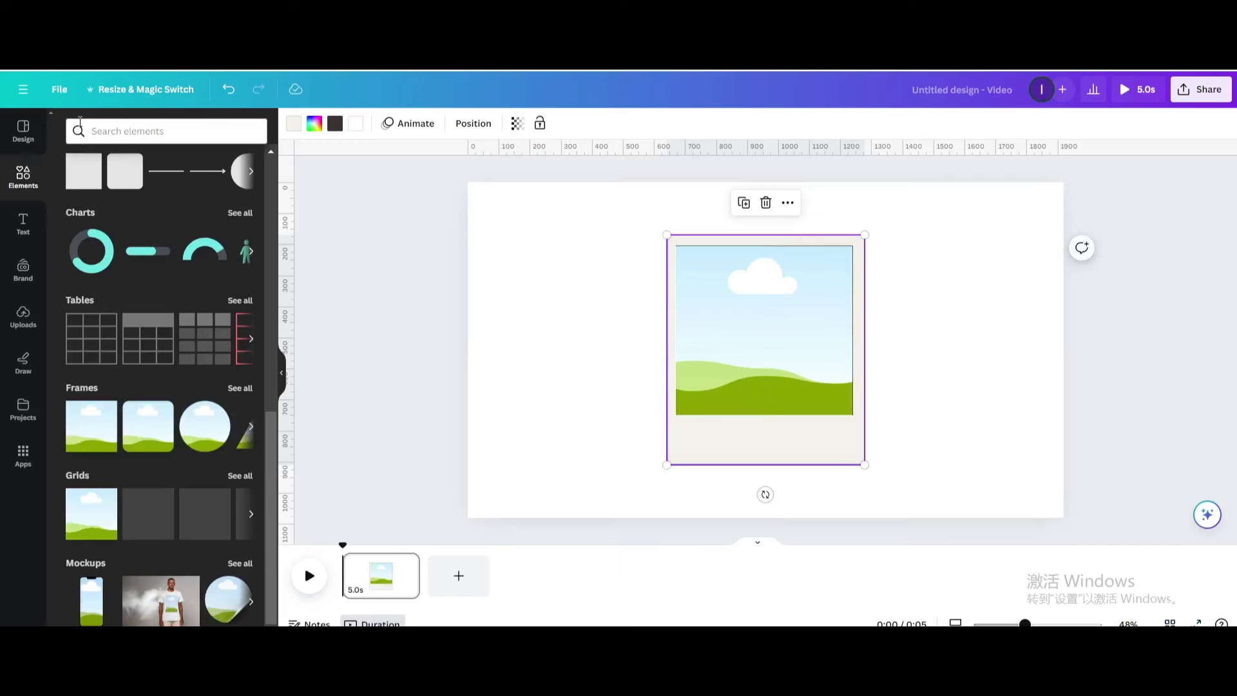
{"action": "scroll", "coordinate": [224, 278], "scroll_direction": "up", "scroll_amount": 5}
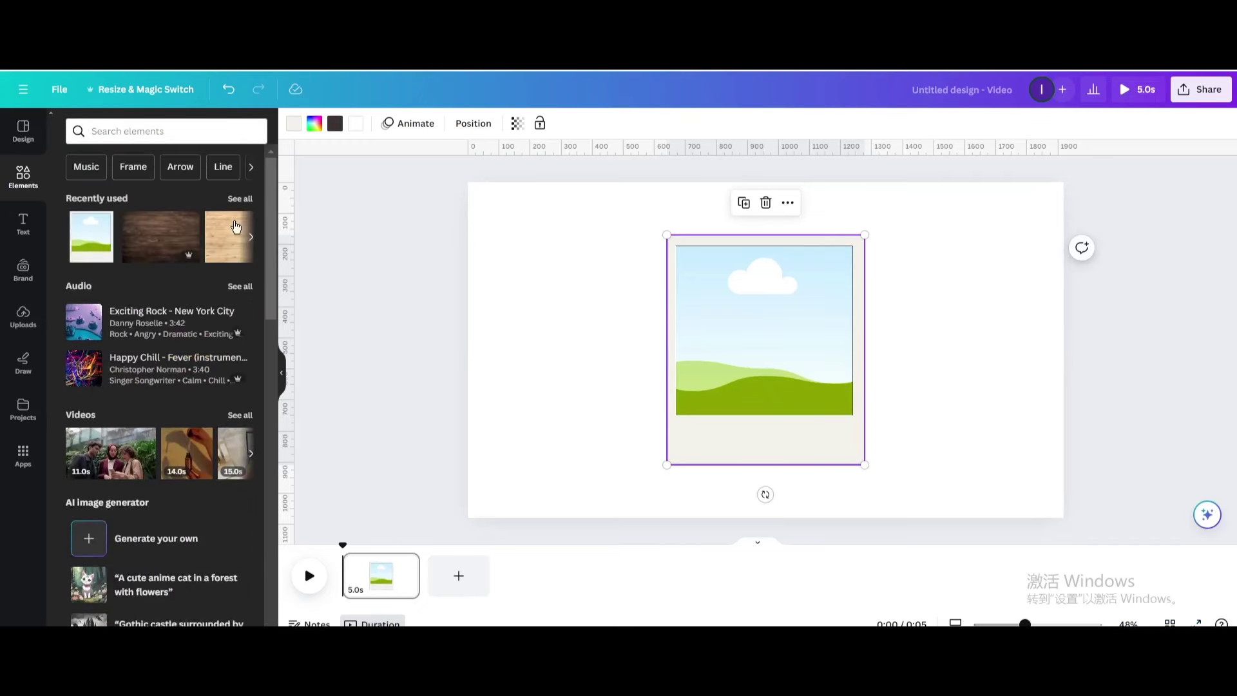
{"action": "left_click", "coordinate": [239, 198]}
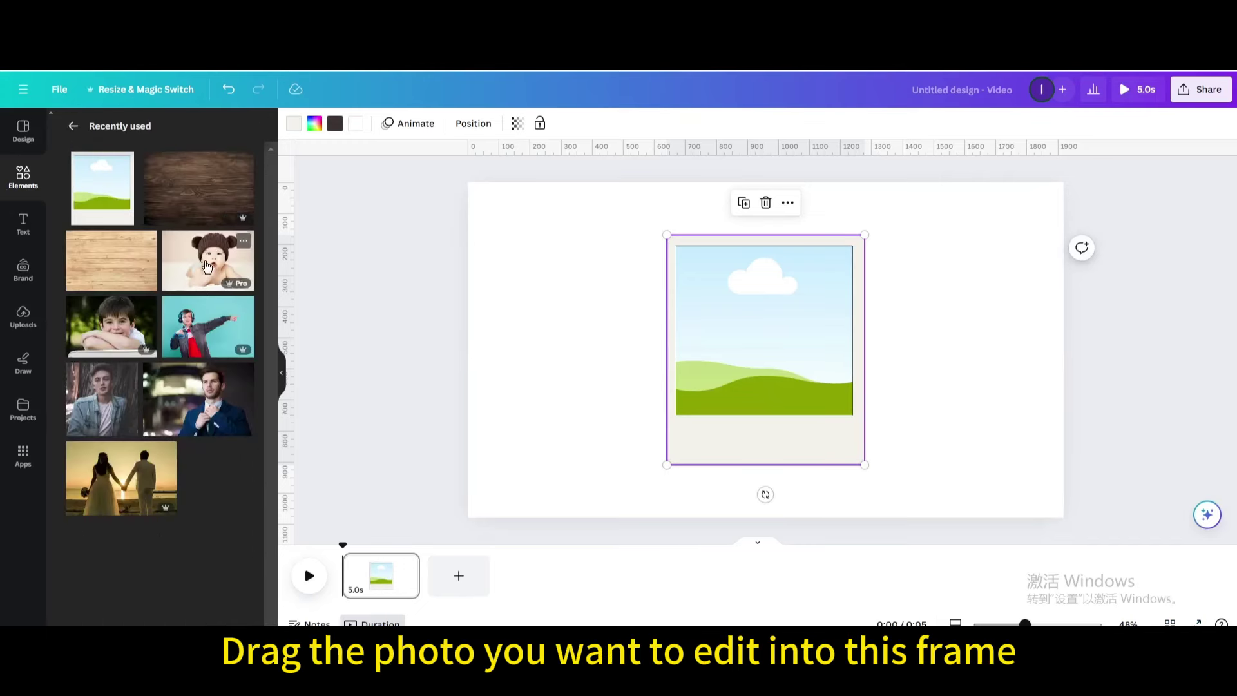
{"action": "left_click_drag", "start_coordinate": [208, 265], "coordinate": [759, 316]}
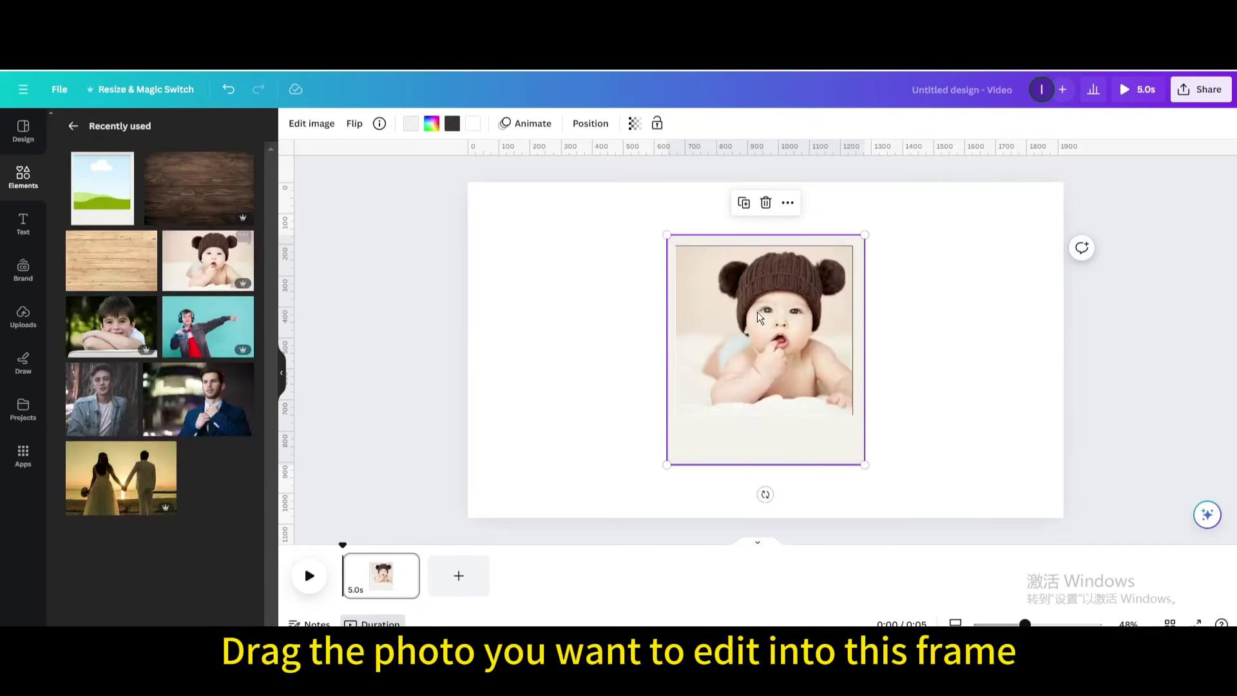
Step: Apply the Noir filter from the Mono group to the baby photo
{"action": "left_click", "coordinate": [313, 123]}
{"action": "scroll", "coordinate": [141, 400], "scroll_direction": "down", "scroll_amount": 1}
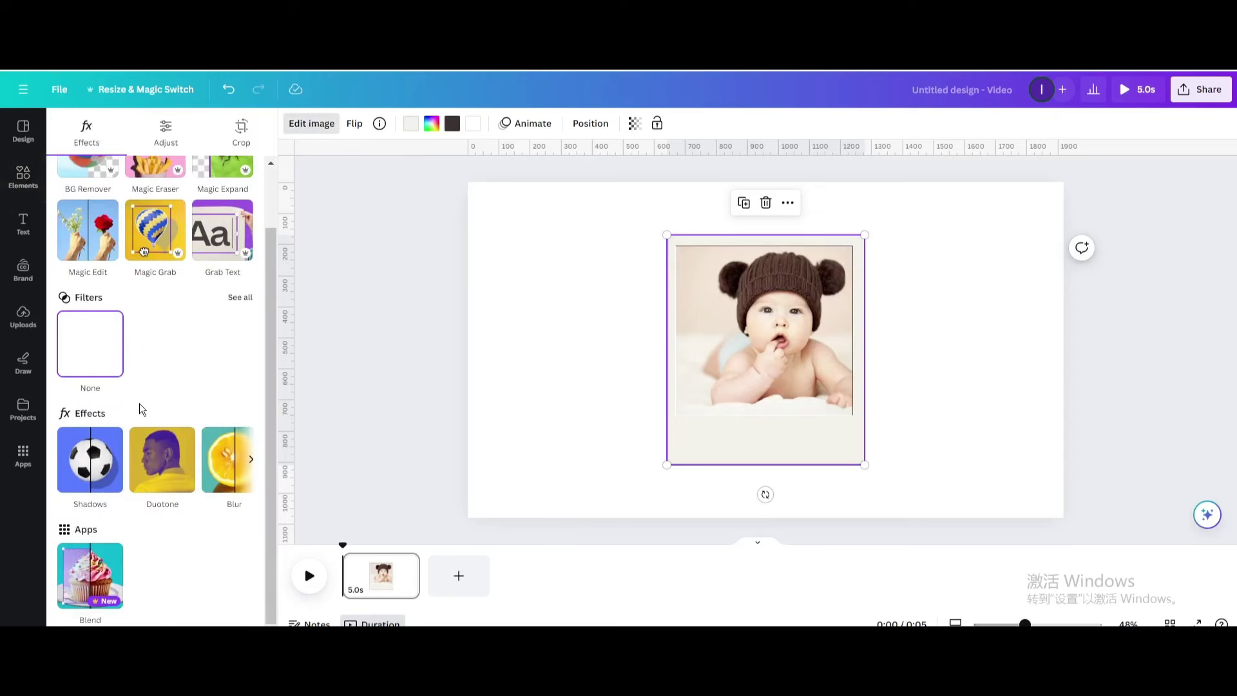
{"action": "scroll", "coordinate": [169, 297], "scroll_direction": "up", "scroll_amount": 1}
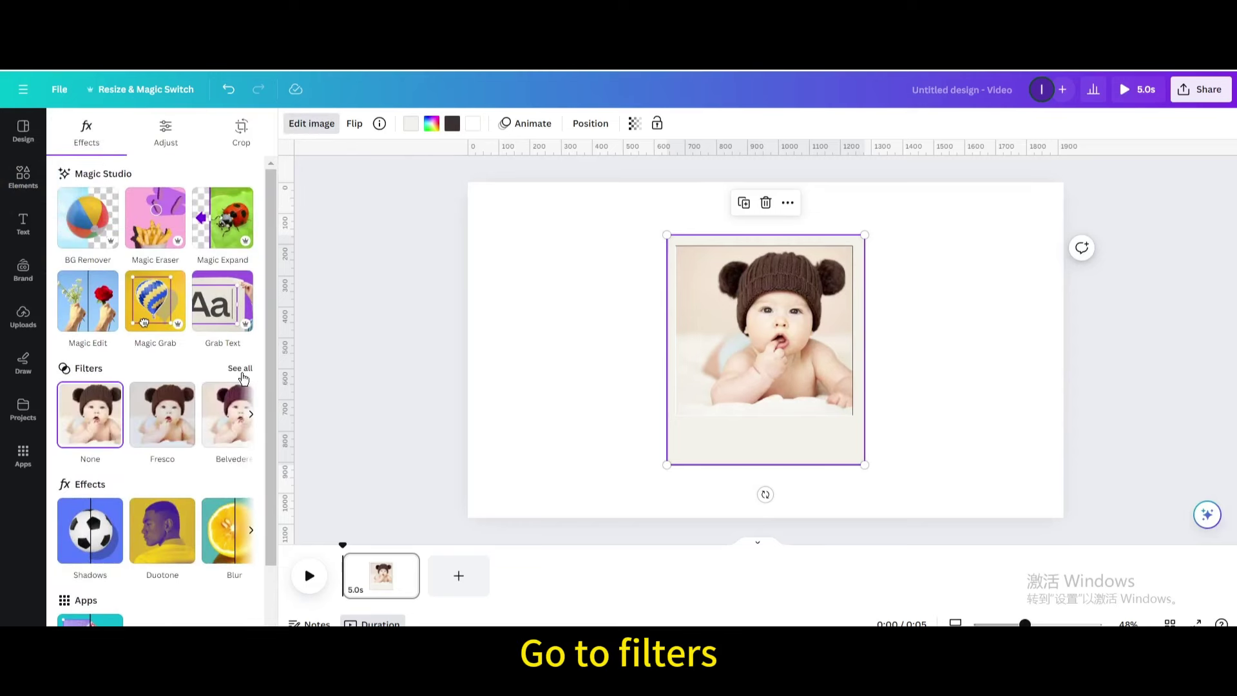
{"action": "left_click", "coordinate": [241, 369]}
{"action": "scroll", "coordinate": [219, 413], "scroll_direction": "down", "scroll_amount": 7}
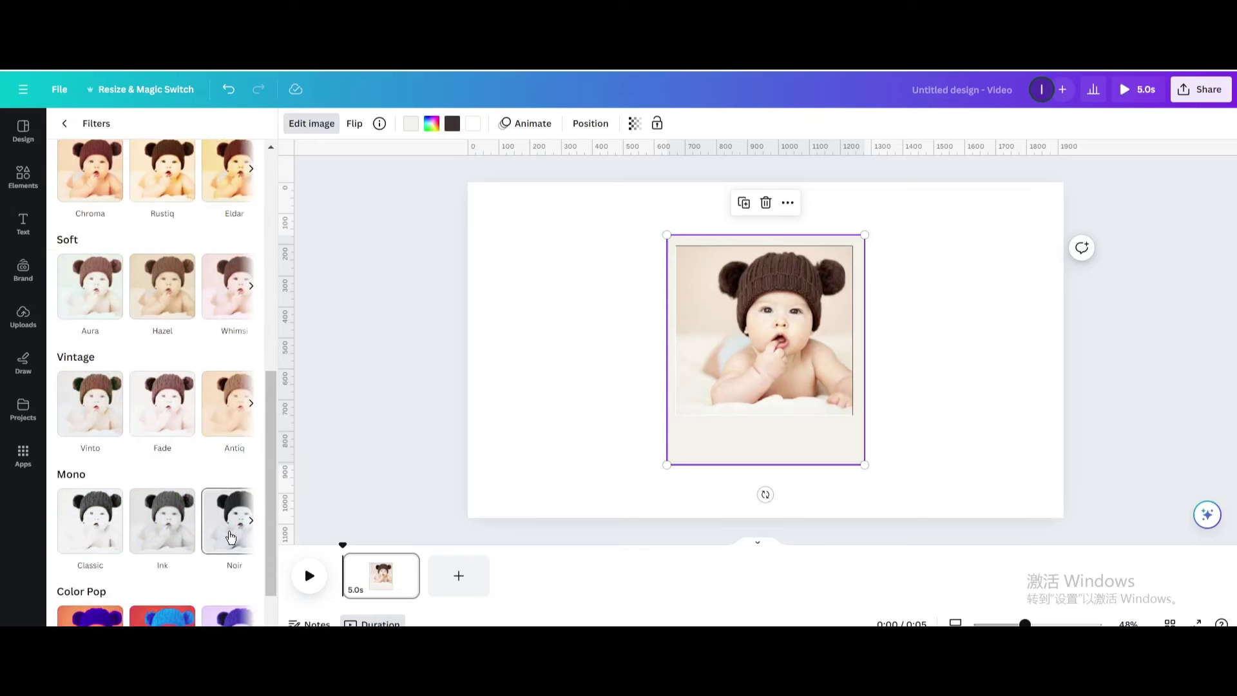
{"action": "left_click", "coordinate": [231, 526]}
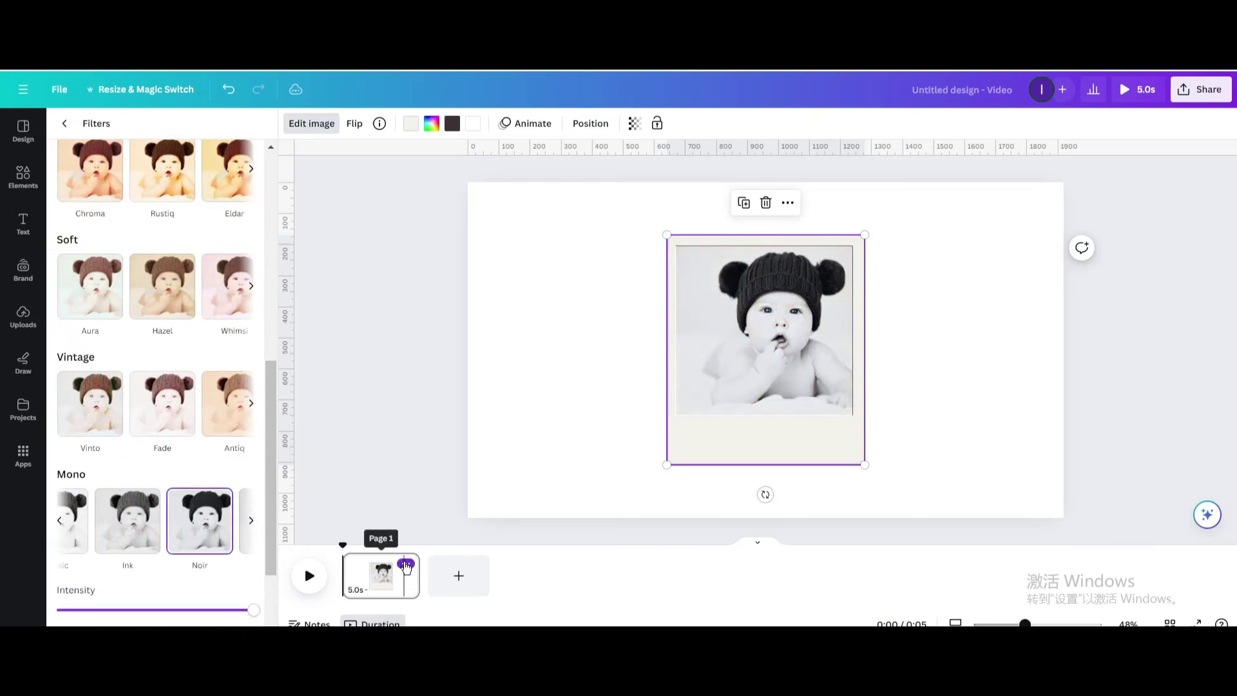
Step: Duplicate the first page and replace the copy's framed photo with the smiling boy resting on his arms
{"action": "left_click", "coordinate": [405, 565]}
{"action": "left_click", "coordinate": [442, 386]}
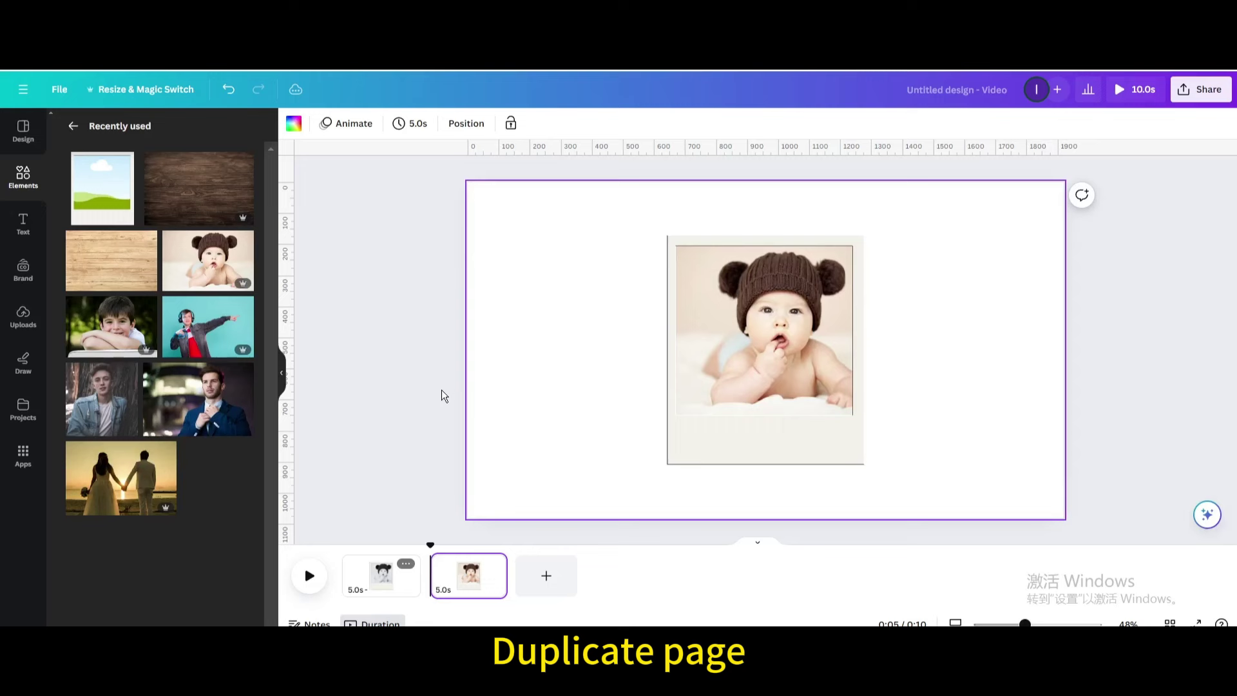
{"action": "left_click_drag", "start_coordinate": [128, 319], "coordinate": [769, 284]}
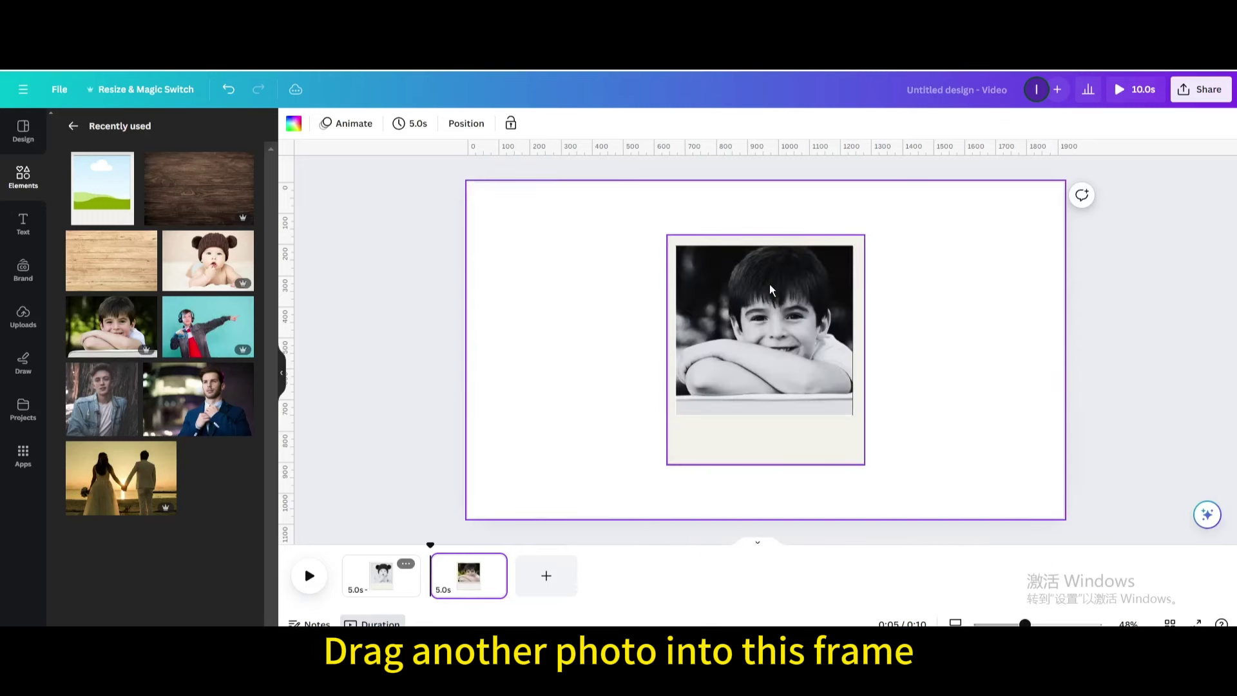
Step: Duplicate the second page and replace the copy's framed photo with the boy wearing headphones against a teal background
{"action": "left_click", "coordinate": [492, 565]}
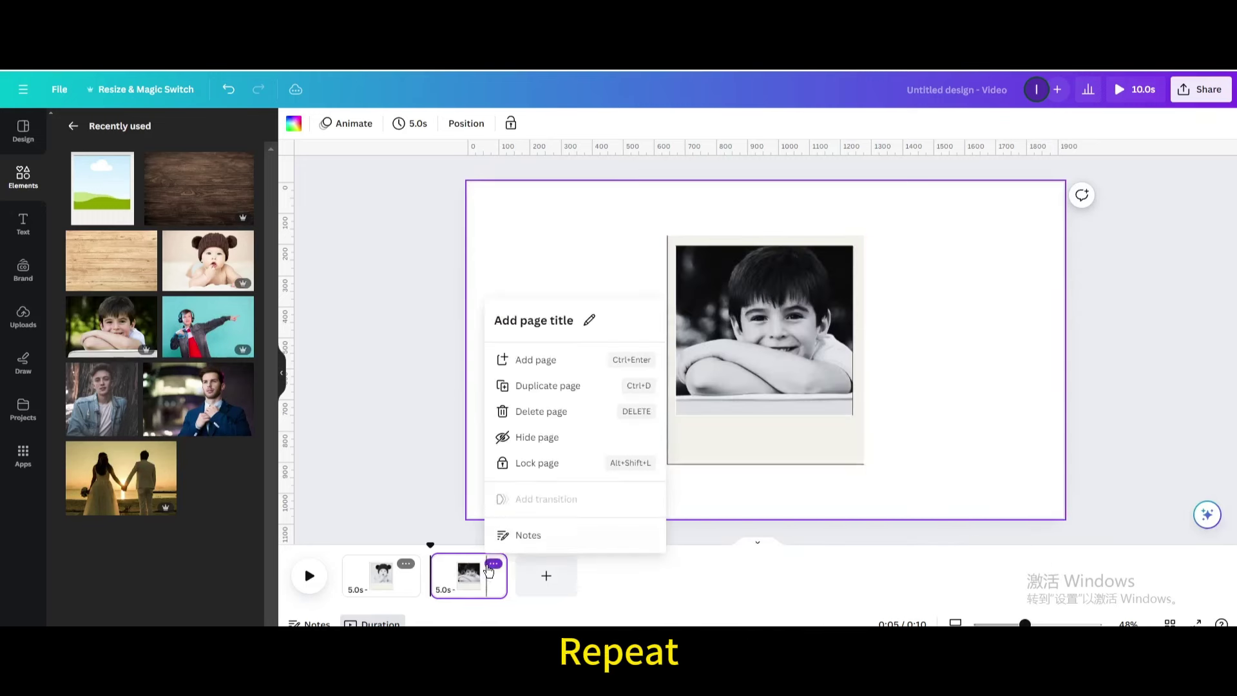
{"action": "left_click", "coordinate": [533, 389]}
{"action": "left_click_drag", "start_coordinate": [195, 332], "coordinate": [729, 294]}
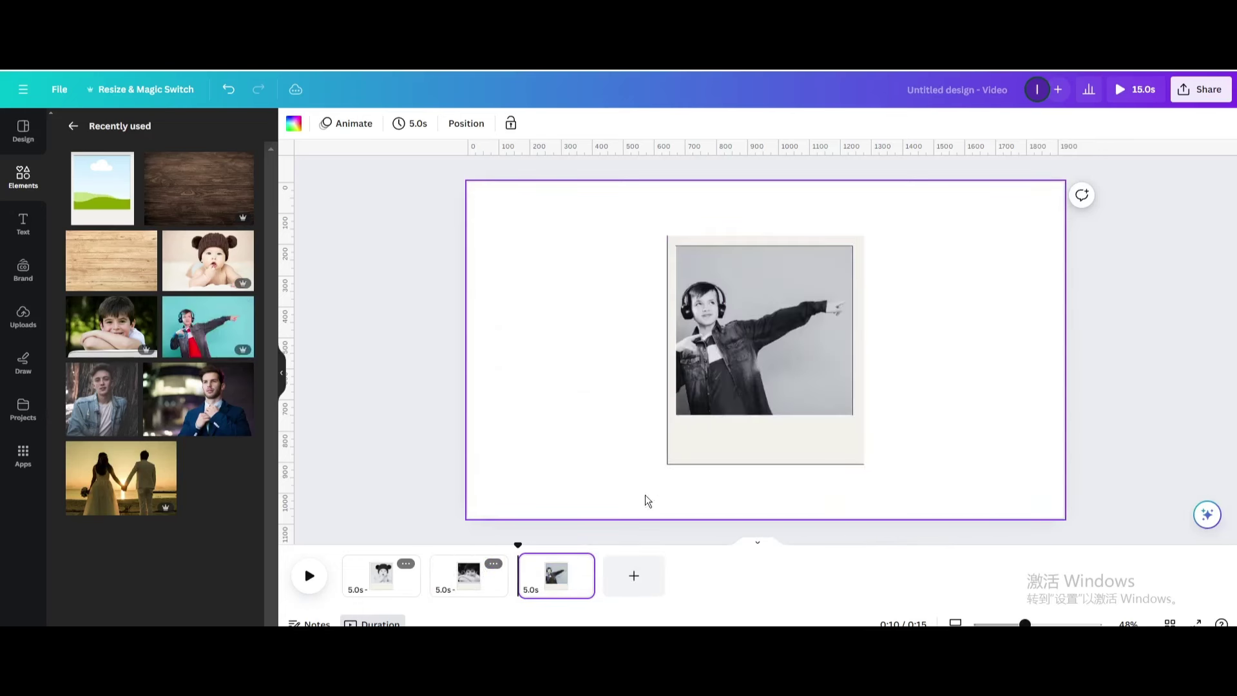
Step: Duplicate the third page and replace the copy's framed photo with the young man in the denim jacket
{"action": "left_click", "coordinate": [582, 564]}
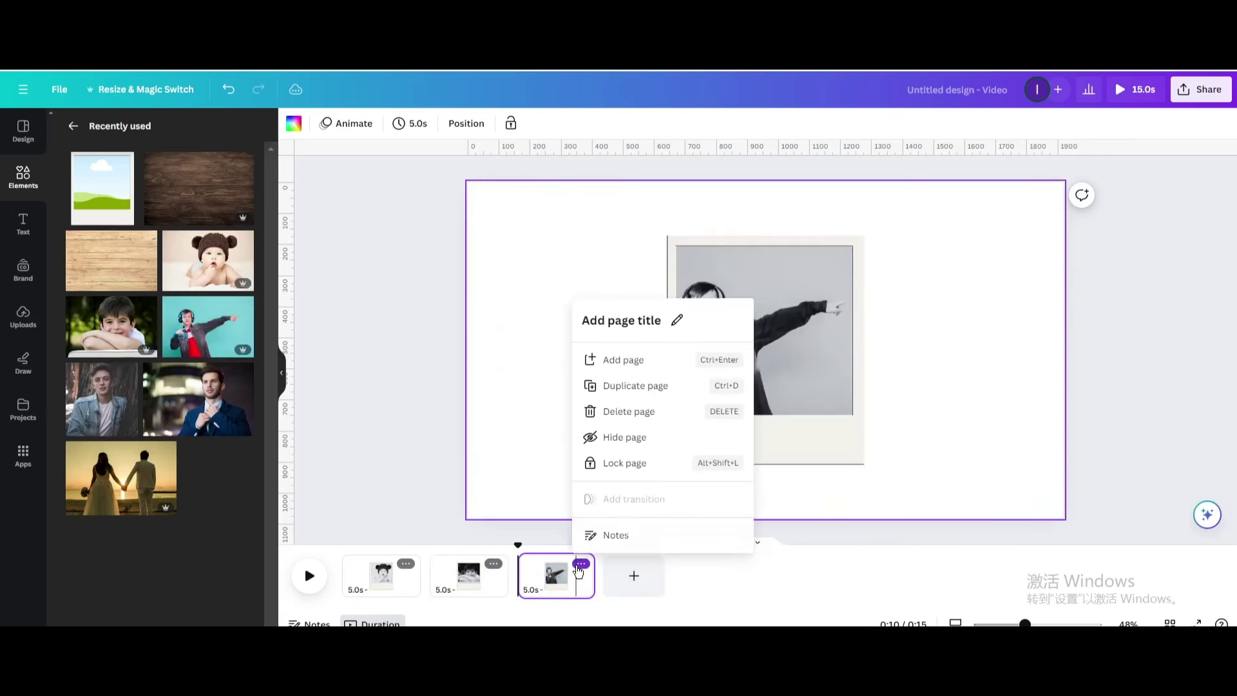
{"action": "left_click", "coordinate": [614, 388]}
{"action": "left_click_drag", "start_coordinate": [113, 377], "coordinate": [776, 319]}
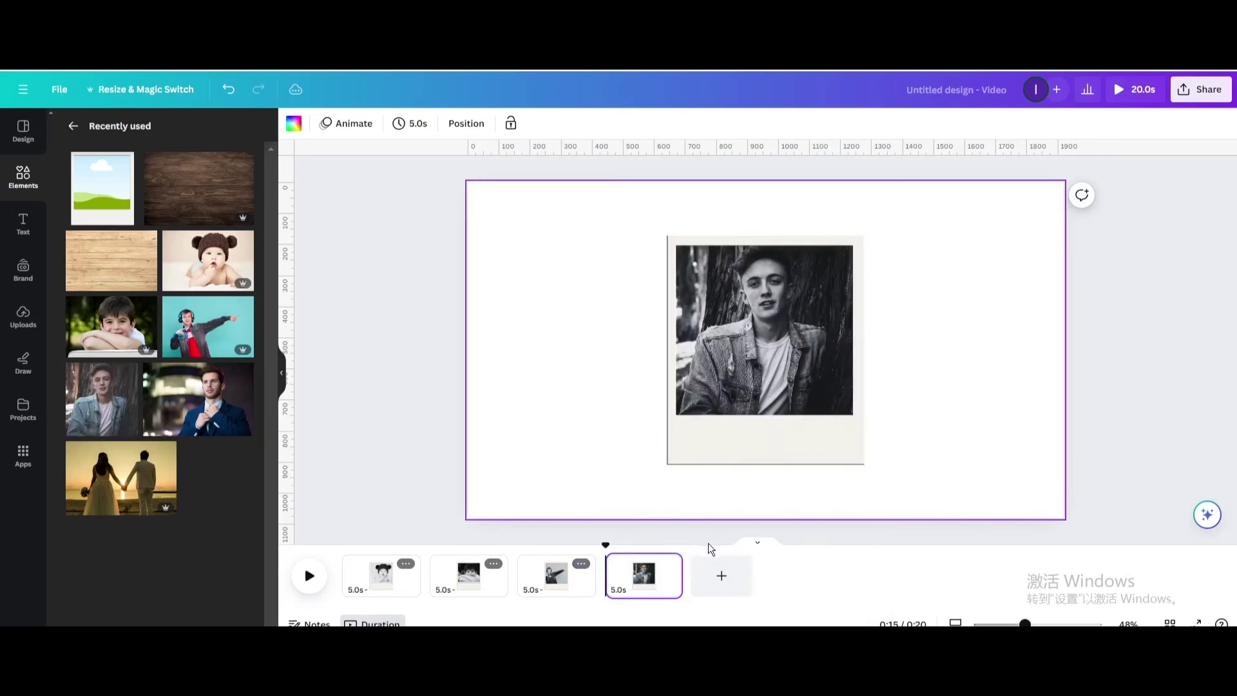
Step: Duplicate the fourth page and replace the copy's framed photo with the man in the blue suit
{"action": "left_click", "coordinate": [668, 564]}
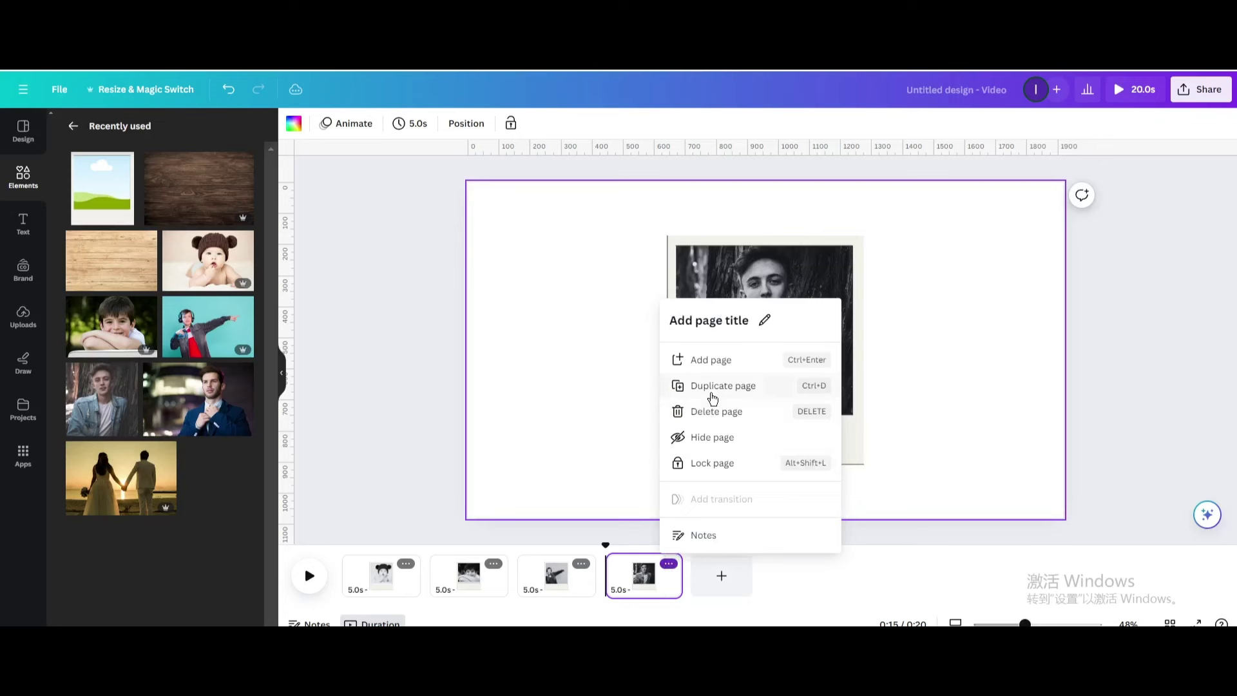
{"action": "left_click", "coordinate": [711, 386]}
{"action": "left_click_drag", "start_coordinate": [235, 413], "coordinate": [772, 318]}
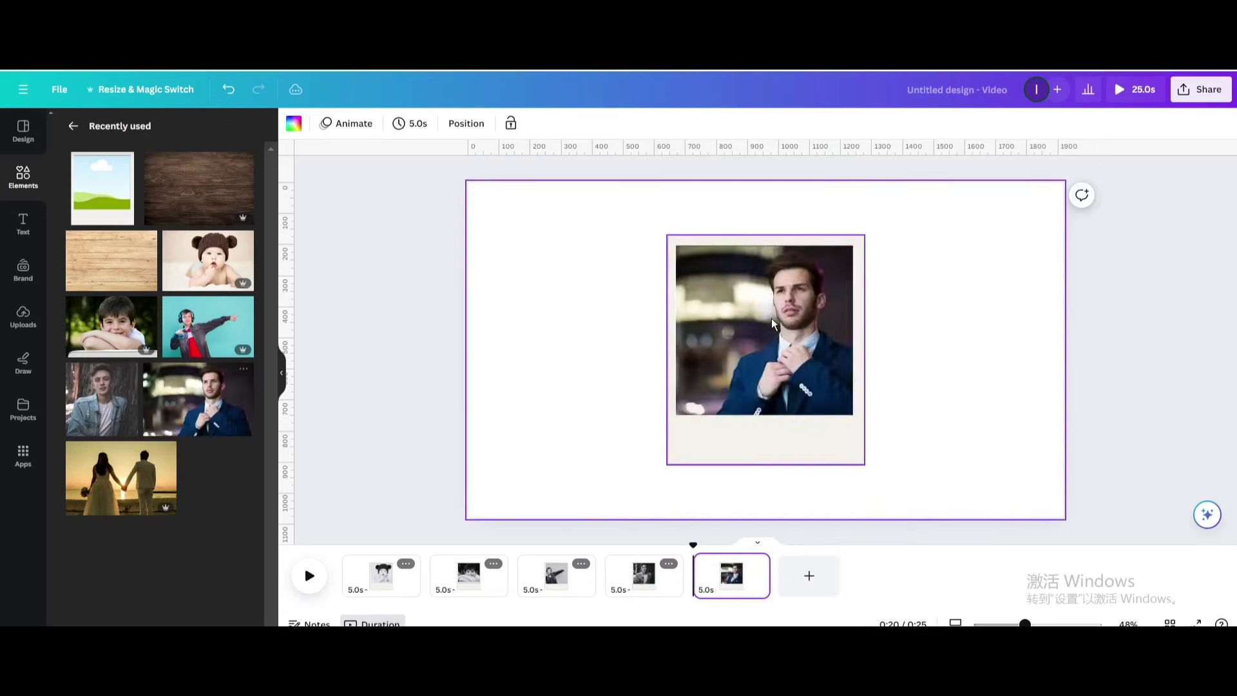
Step: Duplicate the fifth page and replace the copy's framed photo with the couple holding hands at sunset
{"action": "left_click", "coordinate": [757, 564]}
{"action": "left_click", "coordinate": [797, 386]}
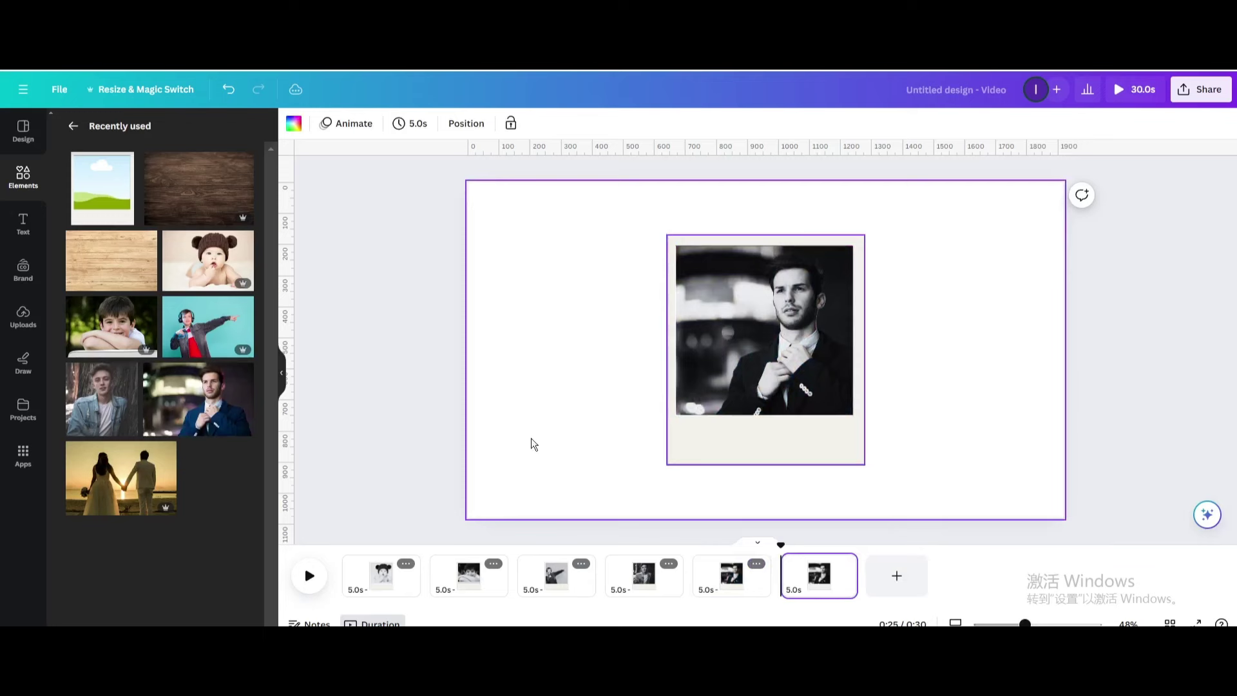
{"action": "left_click_drag", "start_coordinate": [132, 494], "coordinate": [772, 324]}
Step: Download all six pages as PNG files with a transparent background
{"action": "left_click", "coordinate": [1177, 97]}
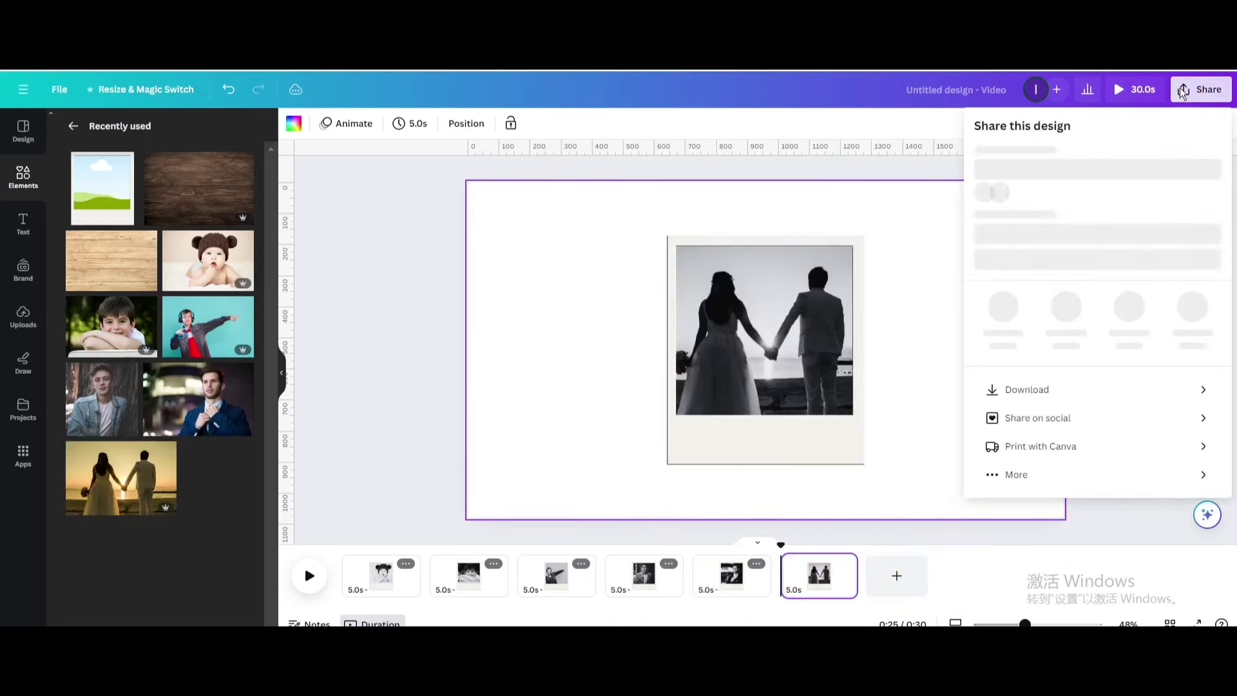
{"action": "left_click", "coordinate": [1049, 400]}
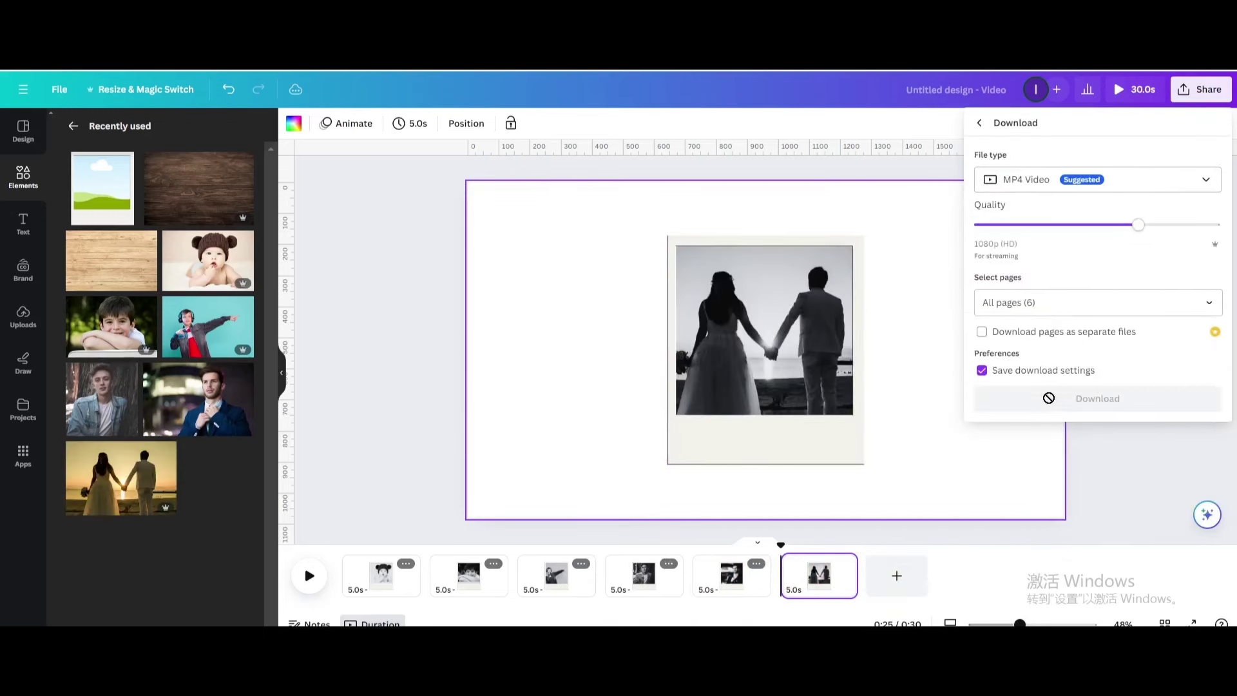
{"action": "left_click", "coordinate": [1045, 181]}
{"action": "left_click", "coordinate": [1003, 254]}
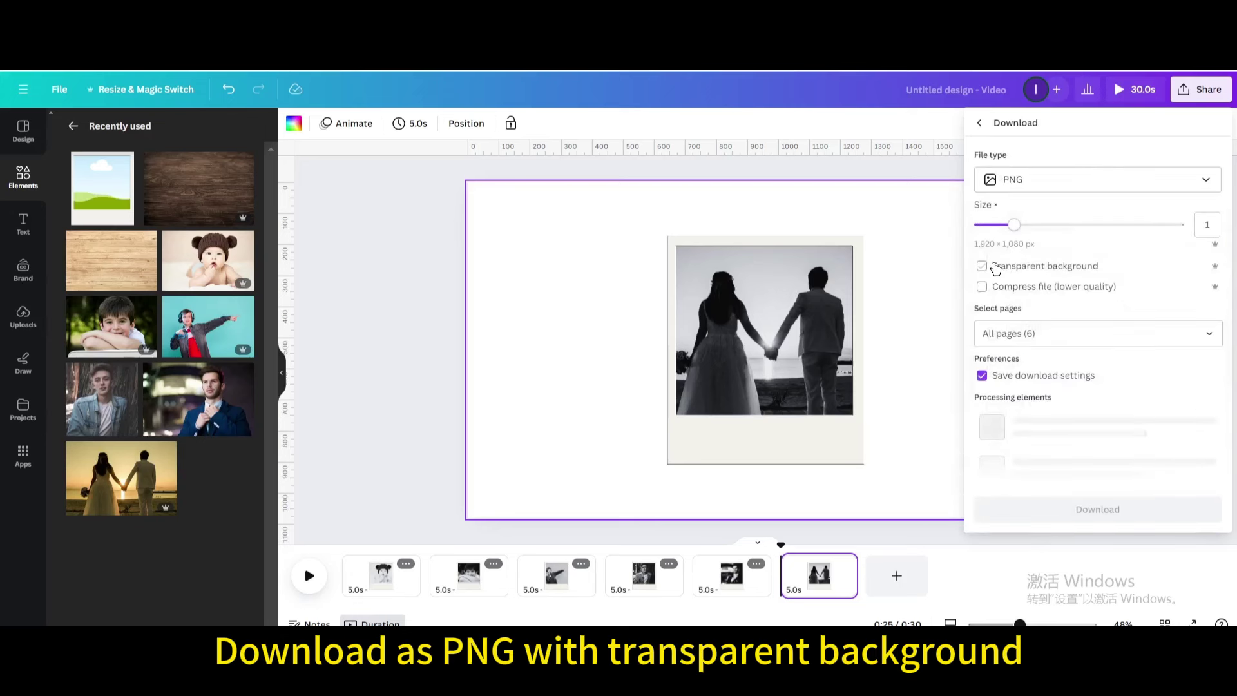
{"action": "left_click", "coordinate": [996, 268]}
{"action": "left_click", "coordinate": [1094, 397]}
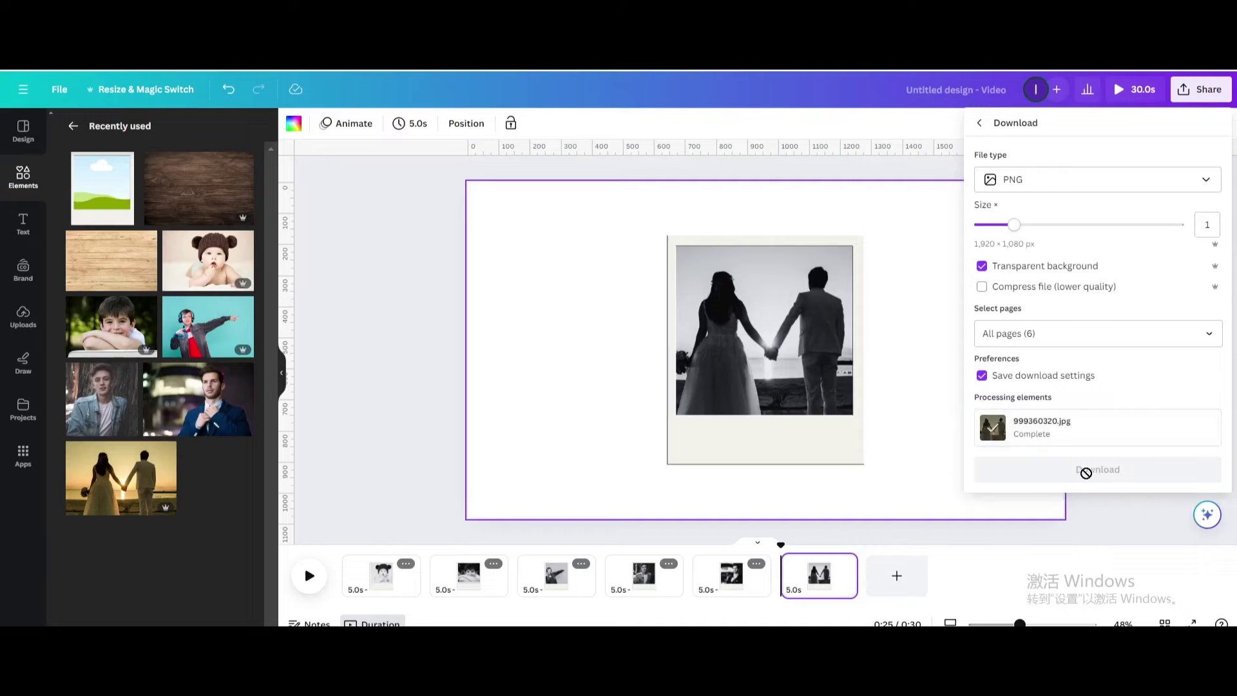
{"action": "left_click", "coordinate": [1087, 470]}
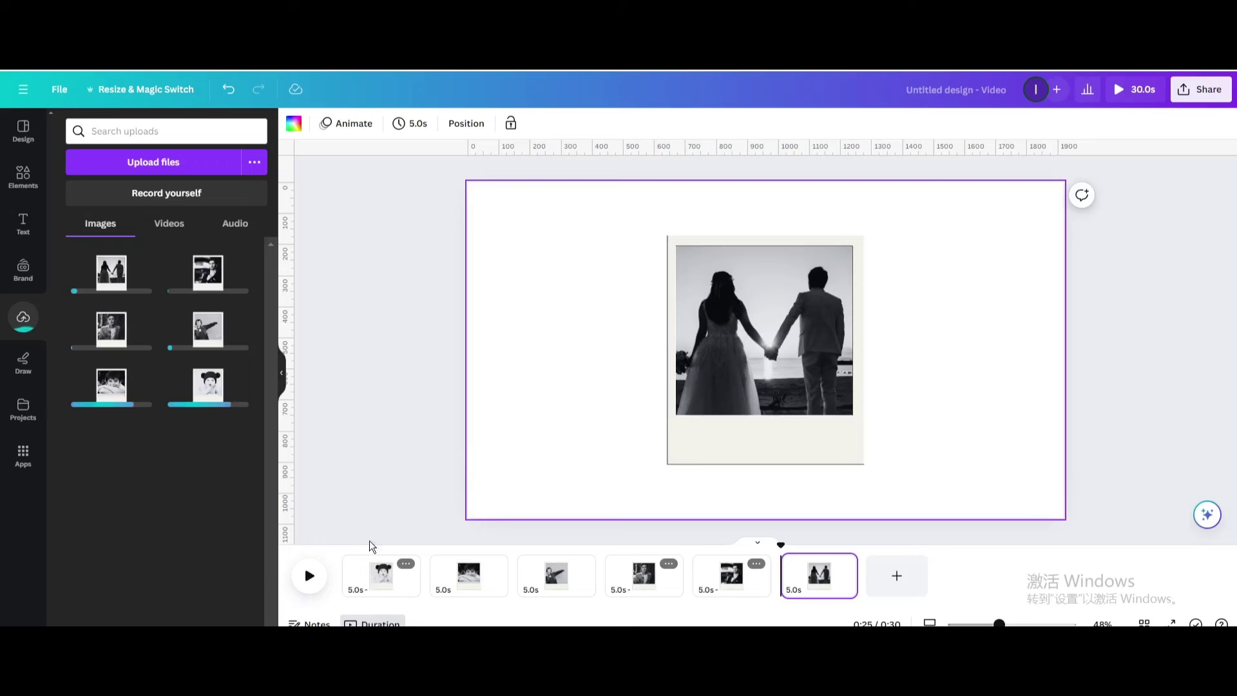
Step: Select all six Polaroid pages in the timeline and delete them
{"action": "left_click", "coordinate": [372, 567]}
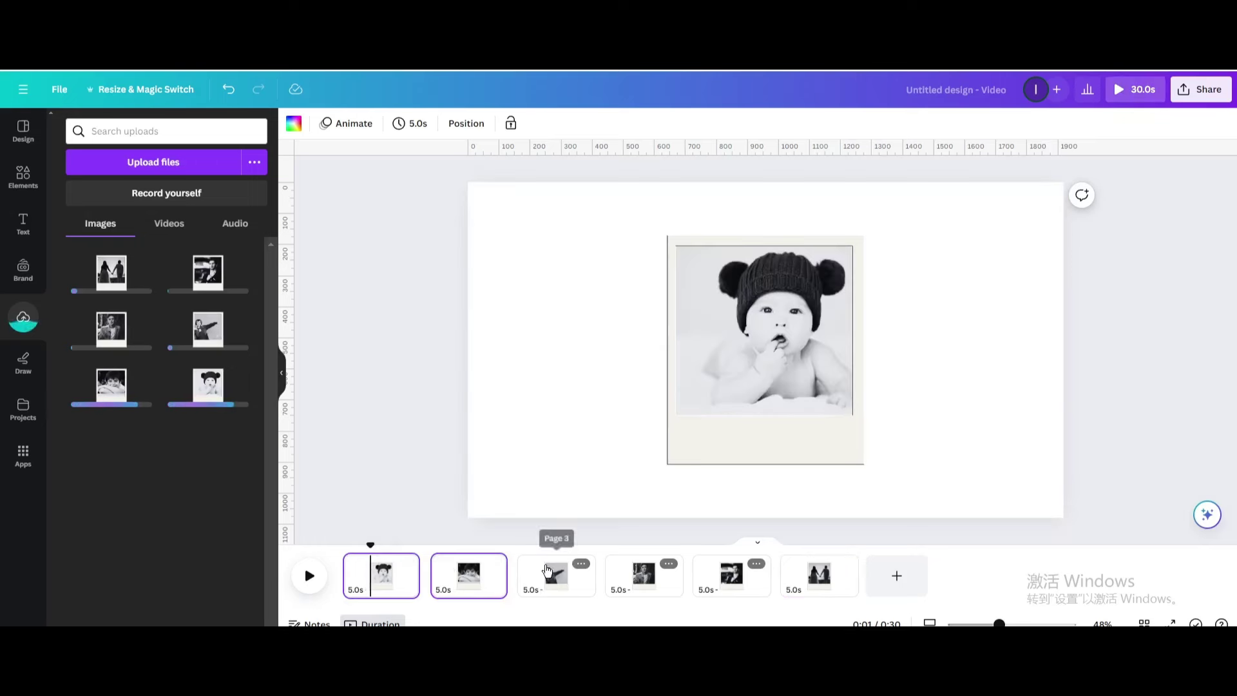
{"action": "left_click", "coordinate": [664, 580], "text": "shift"}
{"action": "left_click", "coordinate": [732, 578], "text": "shift"}
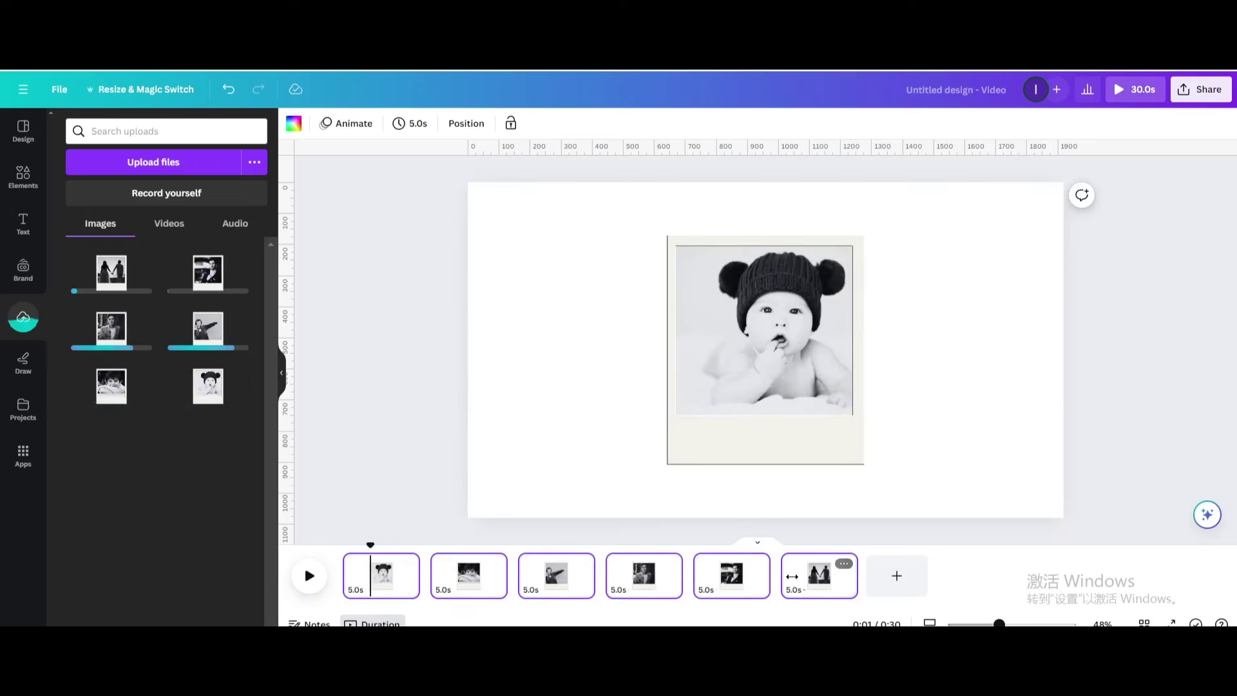
{"action": "left_click", "coordinate": [813, 578], "text": "shift"}
{"action": "right_click", "coordinate": [806, 576]}
{"action": "left_click", "coordinate": [856, 410]}
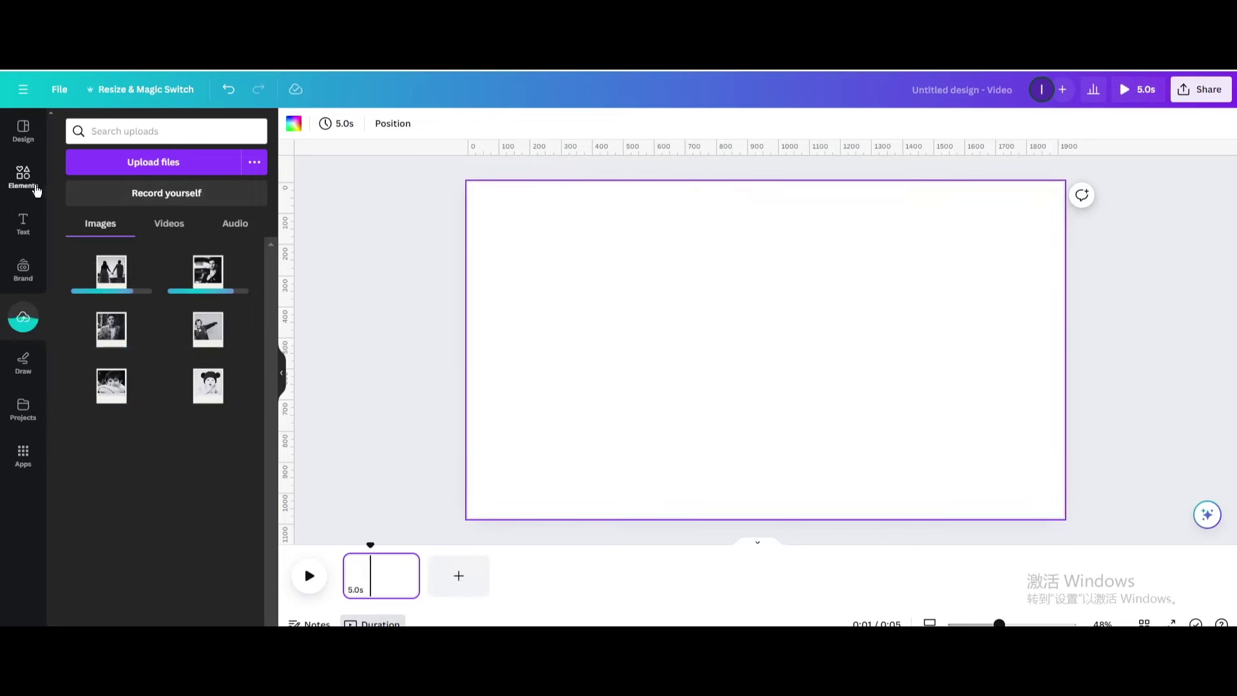
Step: Search the elements for "wooden" photos and add the dark brown wood plank photo to the empty page
{"action": "left_click", "coordinate": [29, 186]}
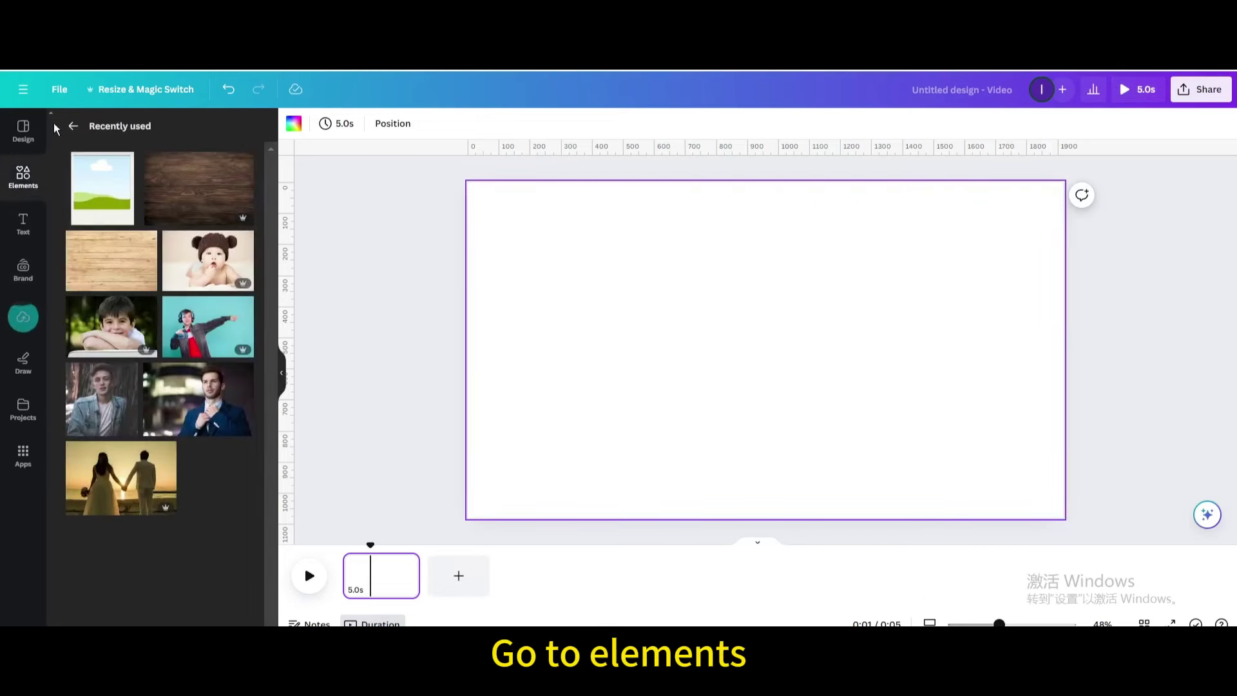
{"action": "left_click", "coordinate": [71, 127]}
{"action": "left_click", "coordinate": [96, 130]}
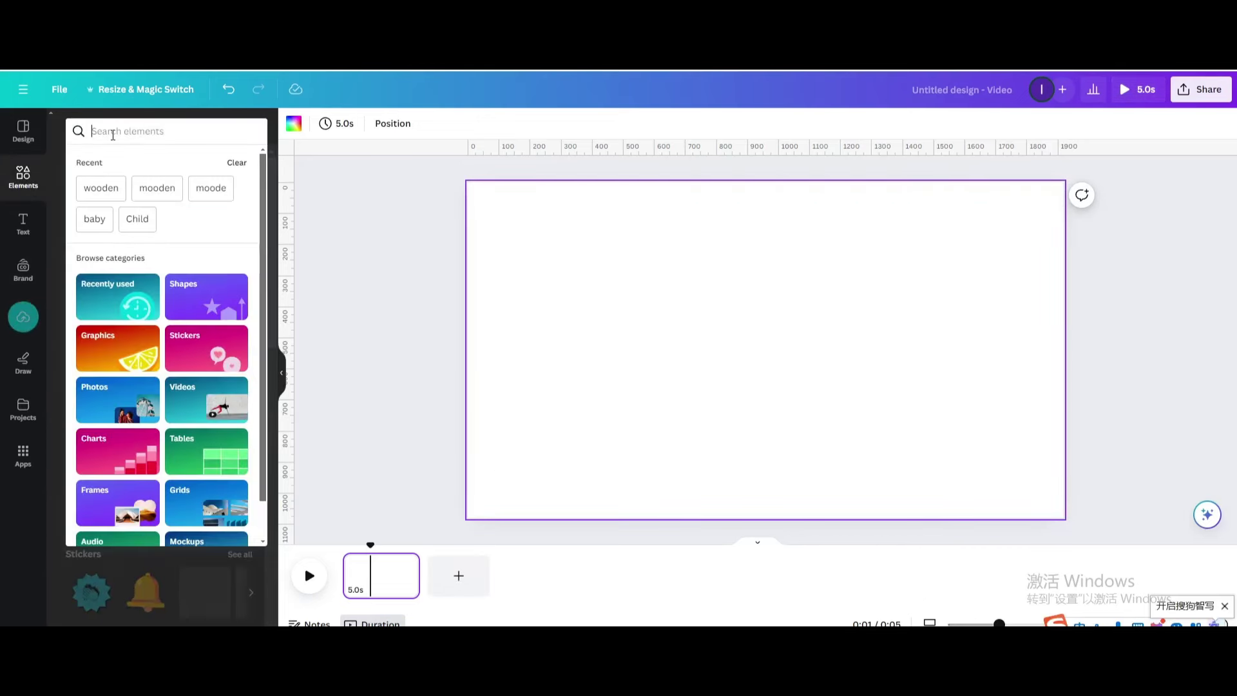
{"action": "left_click", "coordinate": [99, 189]}
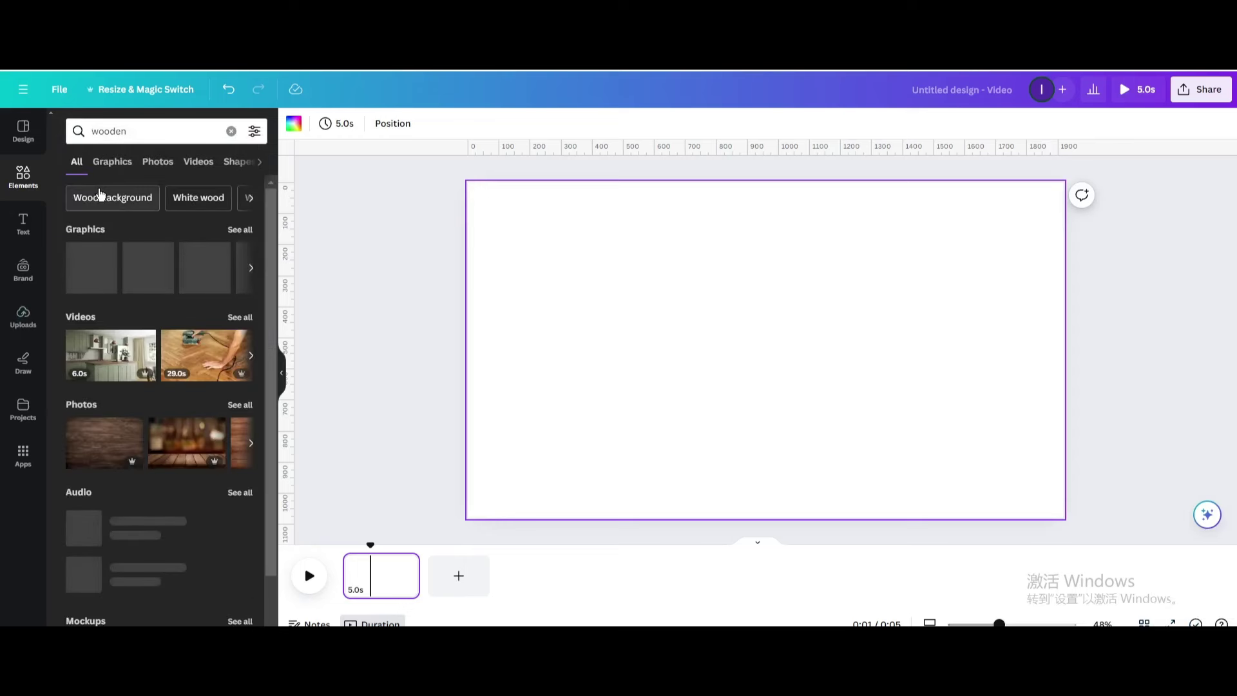
{"action": "left_click", "coordinate": [153, 166]}
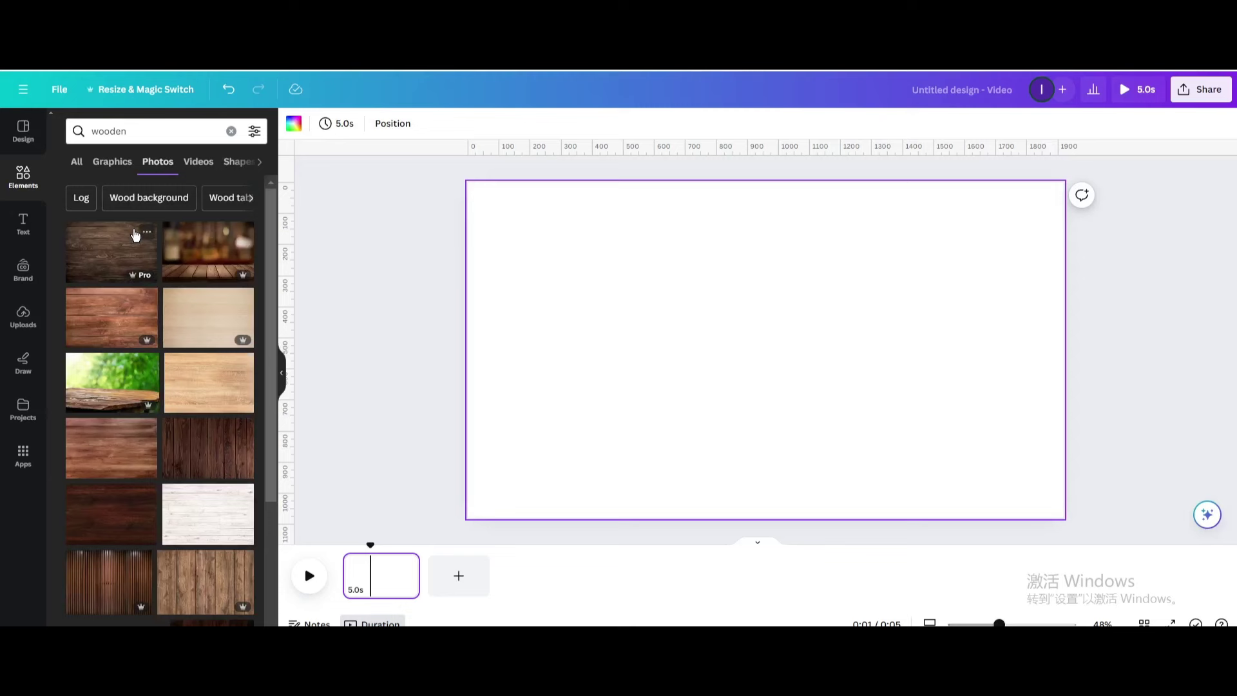
{"action": "left_click", "coordinate": [116, 242]}
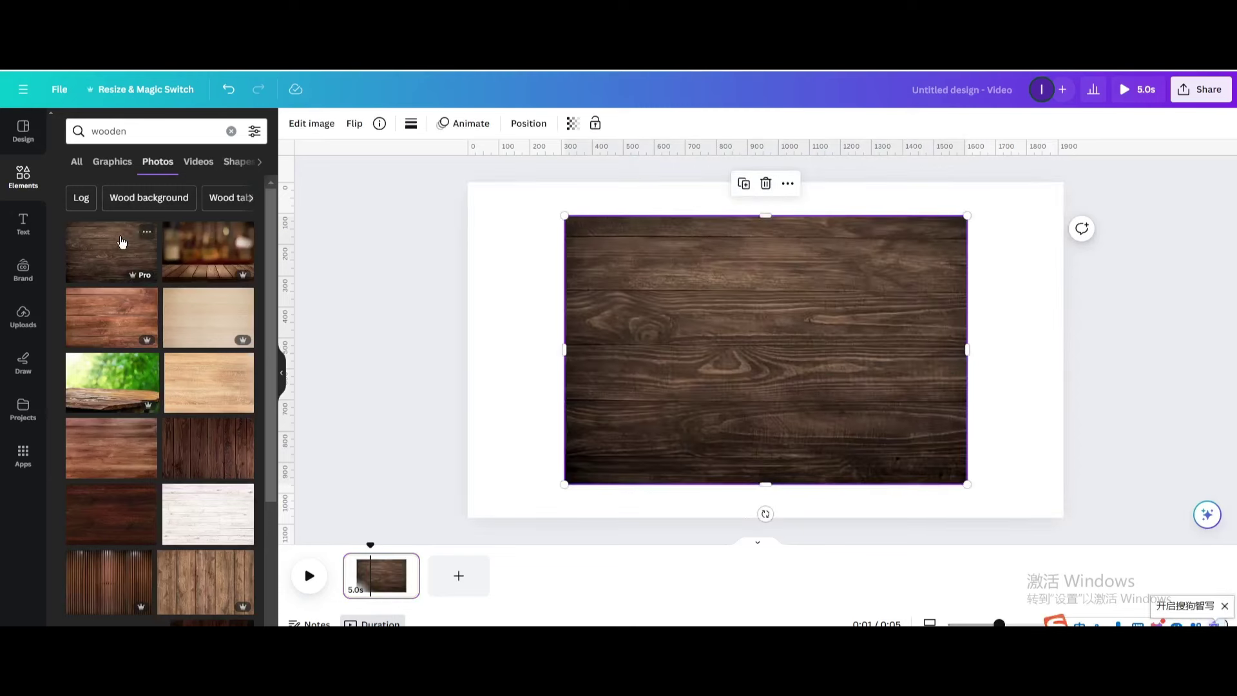
Step: Set the wood plank photo as the page background and add all six uploaded Polaroid images on top
{"action": "right_click", "coordinate": [702, 293]}
{"action": "left_click", "coordinate": [776, 589]}
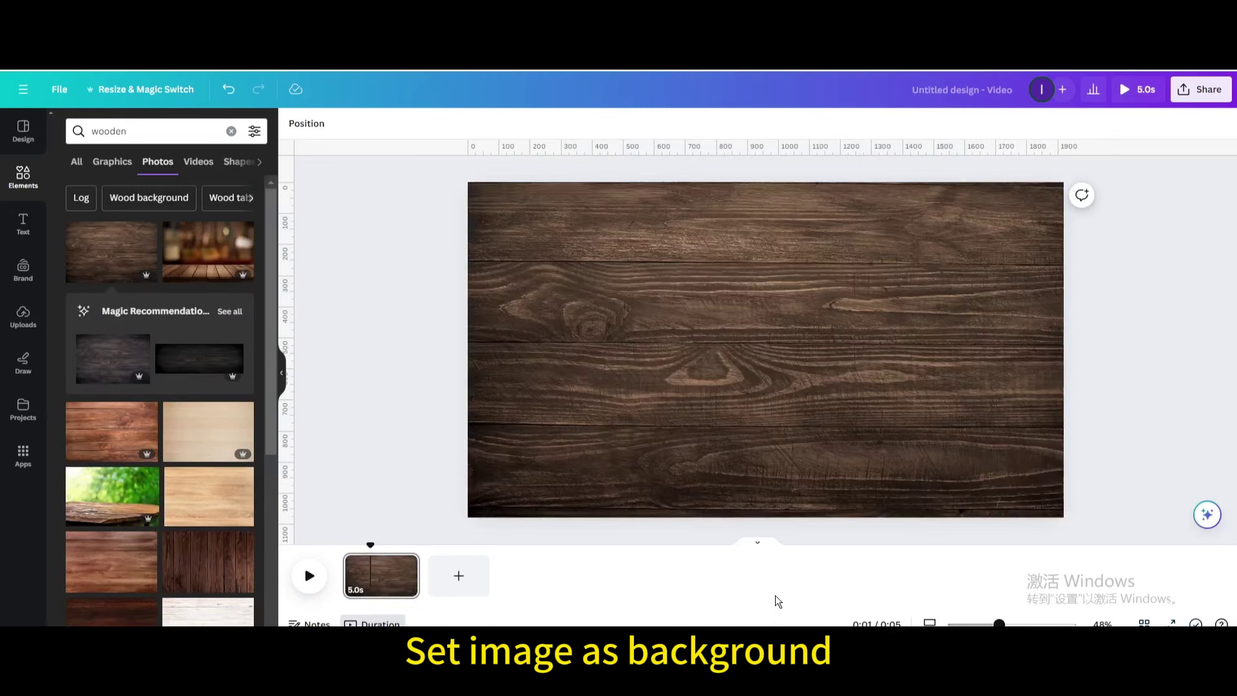
{"action": "left_click", "coordinate": [22, 315]}
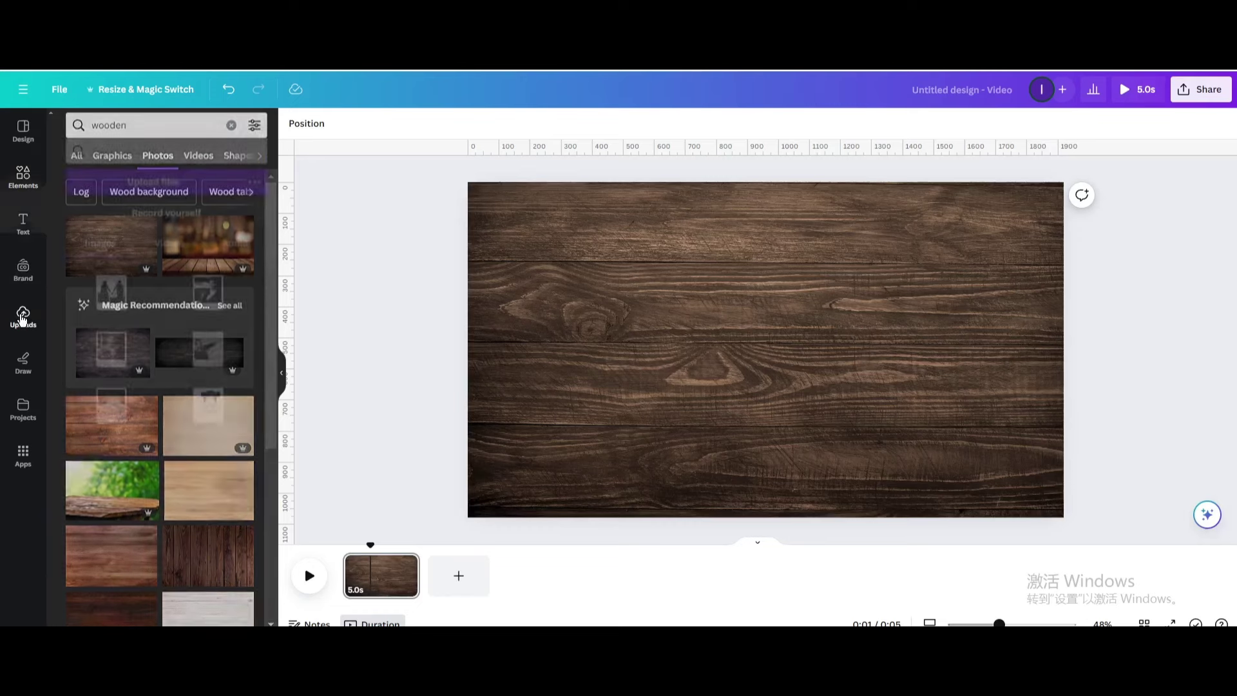
{"action": "left_click", "coordinate": [112, 272]}
{"action": "left_click", "coordinate": [204, 282]}
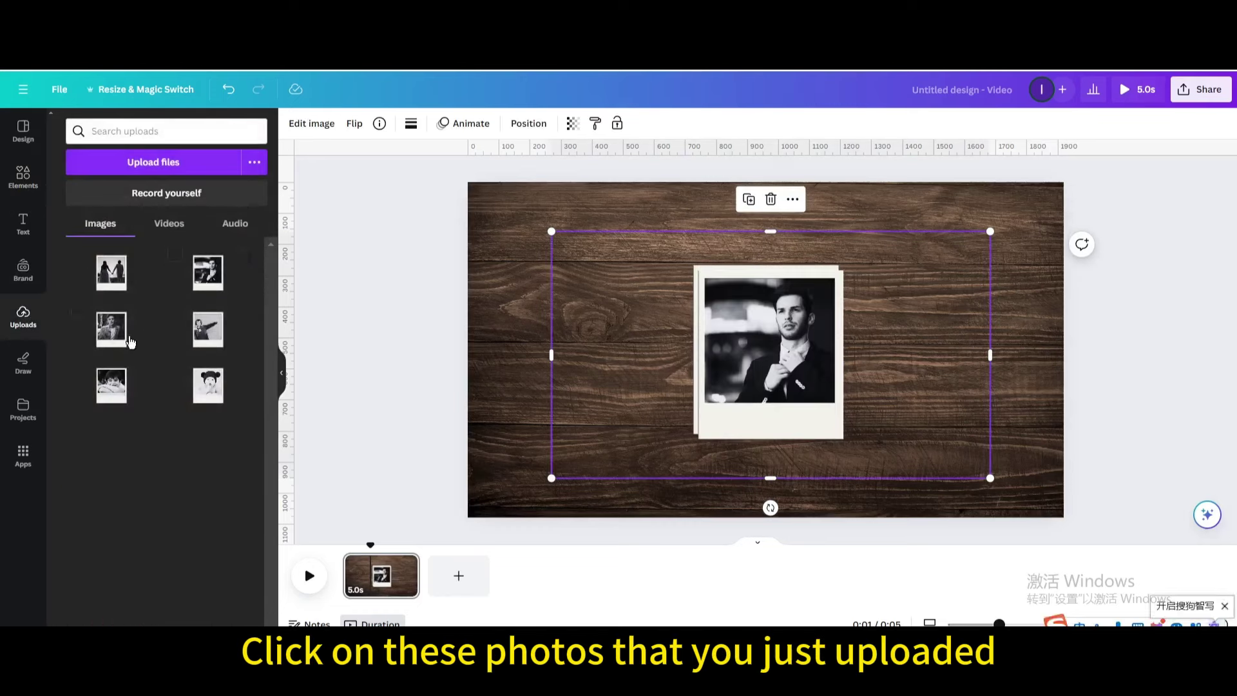
{"action": "left_click", "coordinate": [111, 329]}
{"action": "left_click", "coordinate": [208, 328]}
{"action": "left_click", "coordinate": [126, 388]}
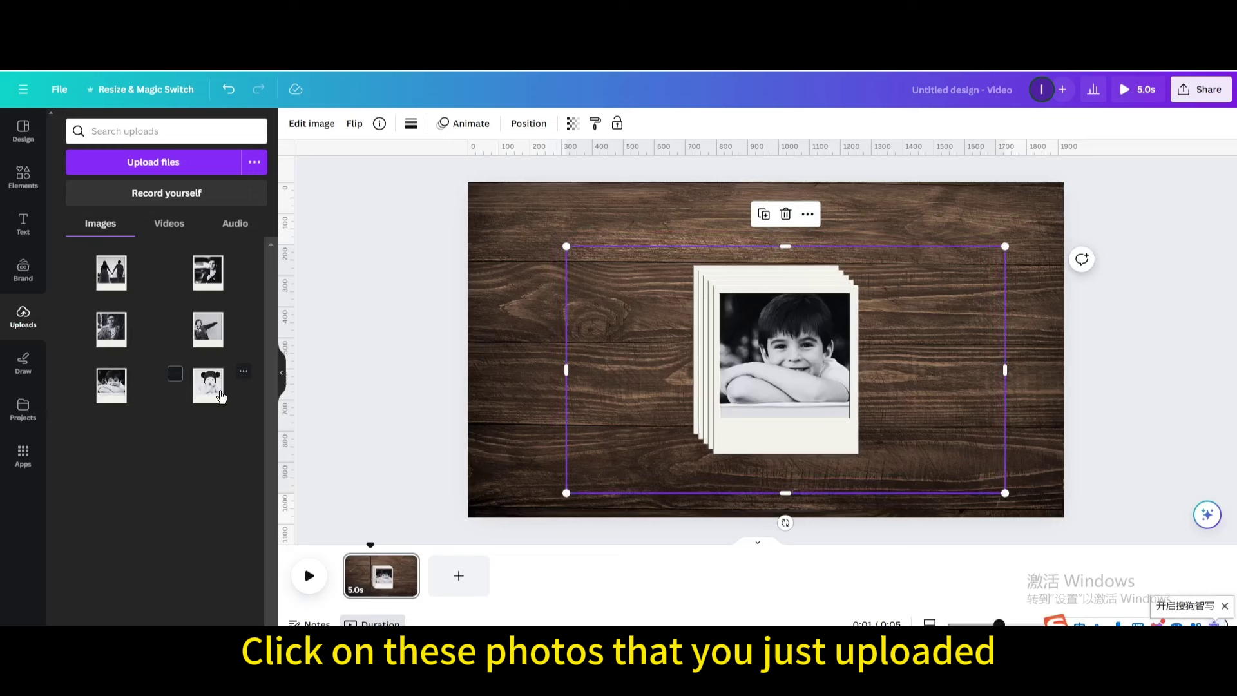
{"action": "left_click", "coordinate": [207, 386]}
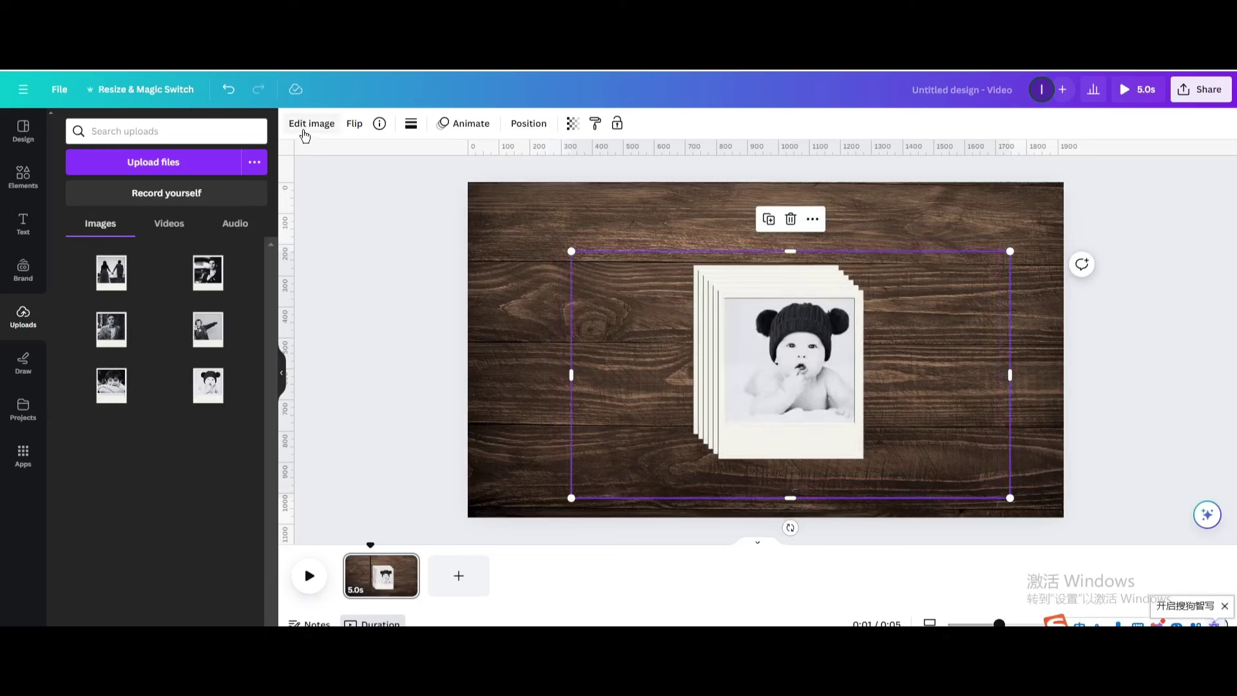
Step: Apply a Drop shadow to the baby Polaroid and move it to the upper-left area of the page
{"action": "left_click", "coordinate": [304, 131]}
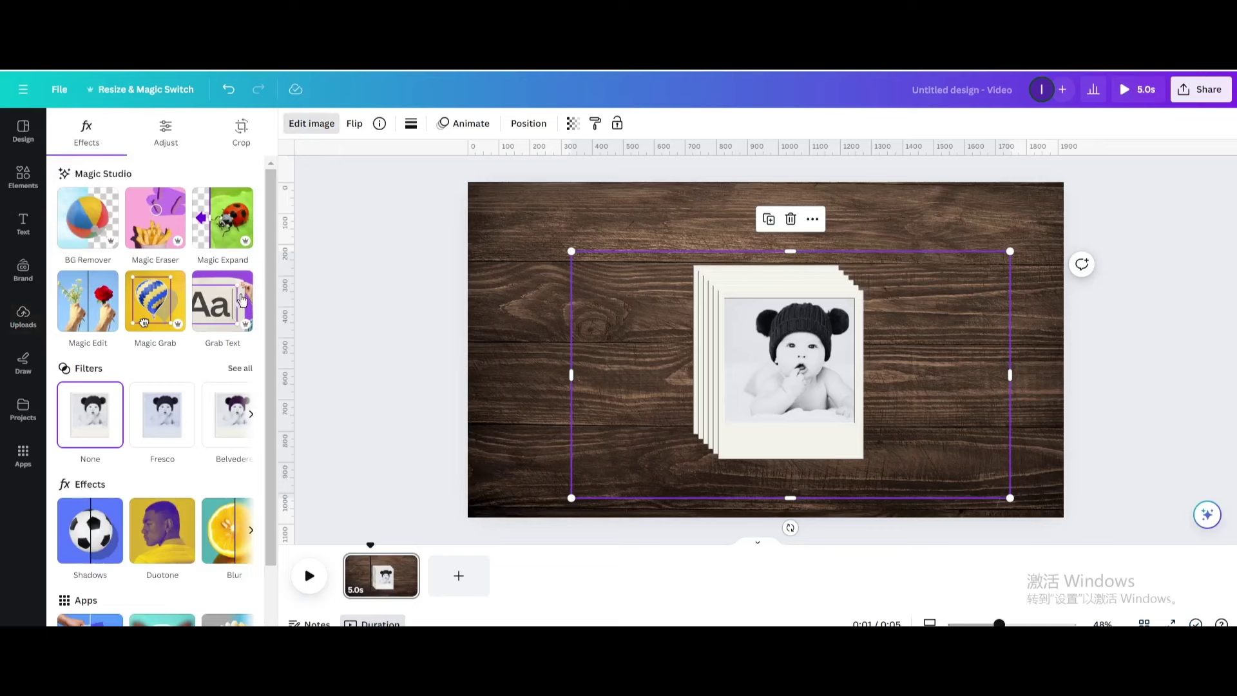
{"action": "left_click", "coordinate": [89, 531]}
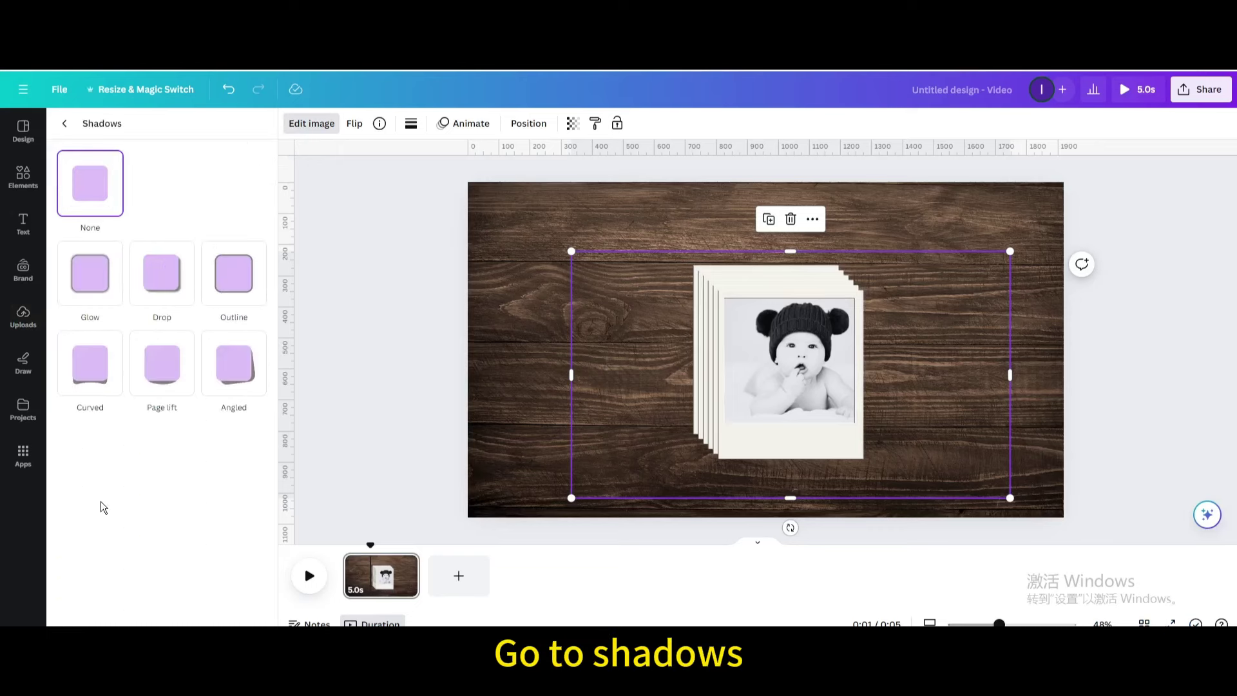
{"action": "left_click", "coordinate": [155, 297]}
{"action": "left_click_drag", "start_coordinate": [741, 319], "coordinate": [601, 234]}
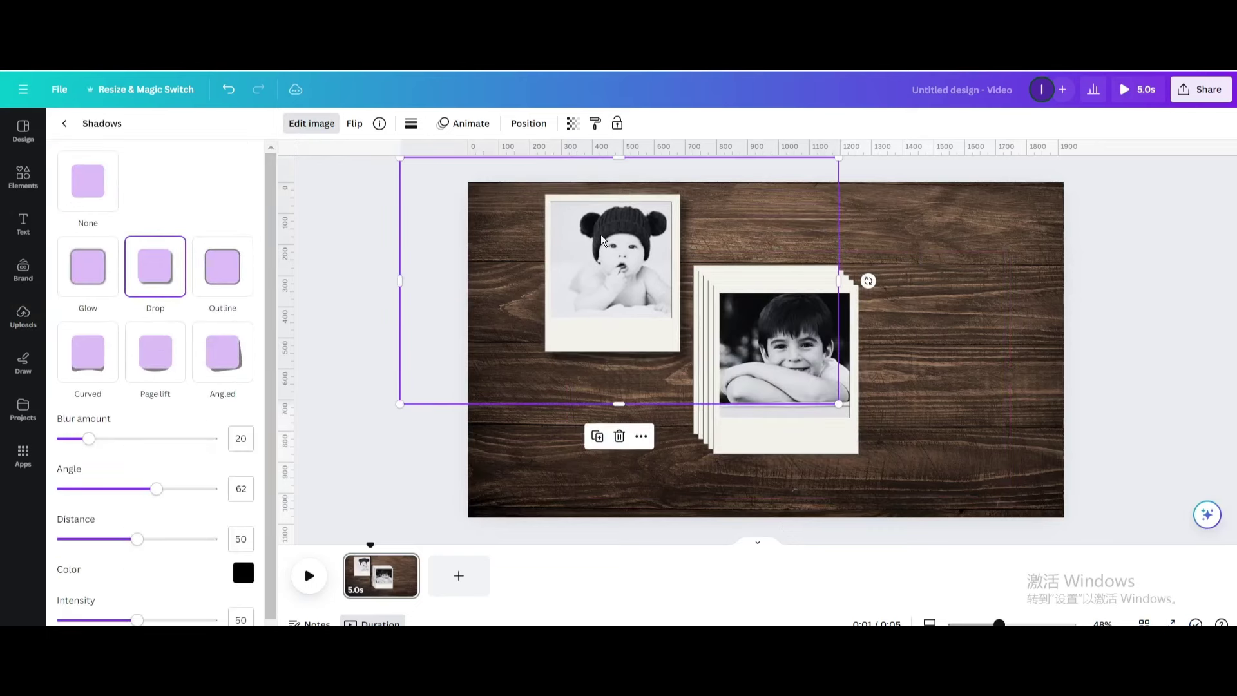
Step: Give the smiling boy and headphones Polaroids a Drop shadow and move both onto the baby Polaroid's spot
{"action": "left_click", "coordinate": [768, 433]}
{"action": "left_click", "coordinate": [164, 277]}
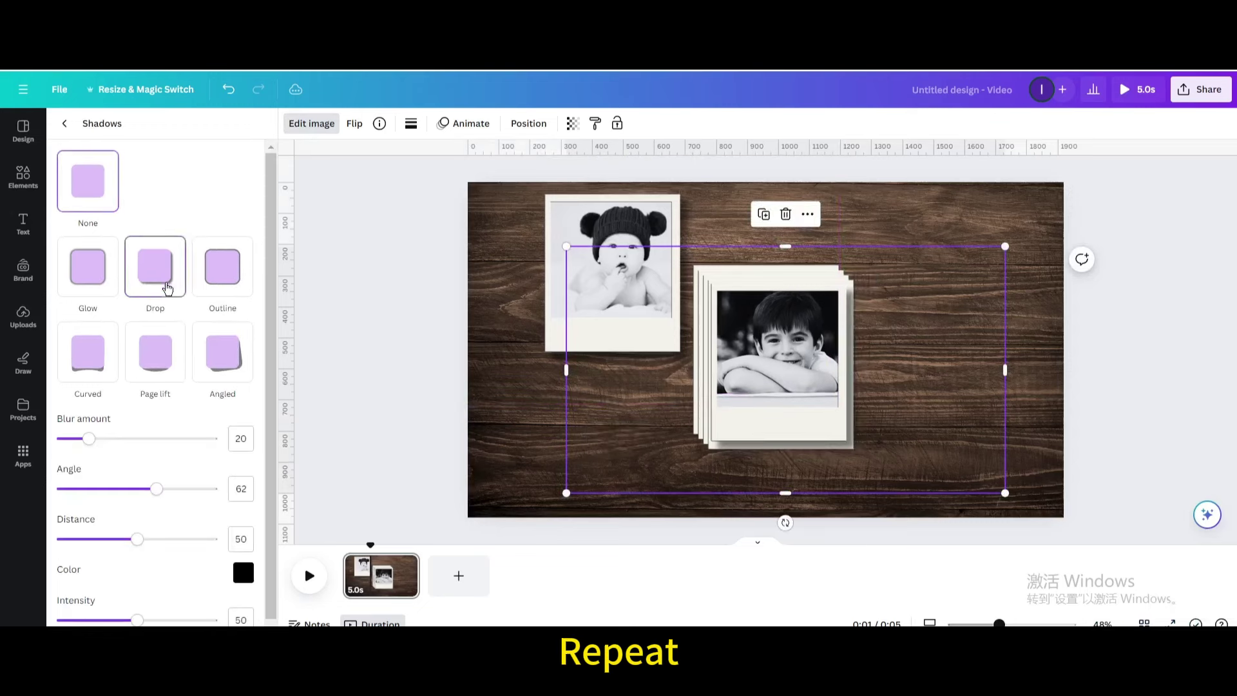
{"action": "left_click_drag", "start_coordinate": [773, 425], "coordinate": [605, 327]}
{"action": "key", "text": "ctrl+z"}
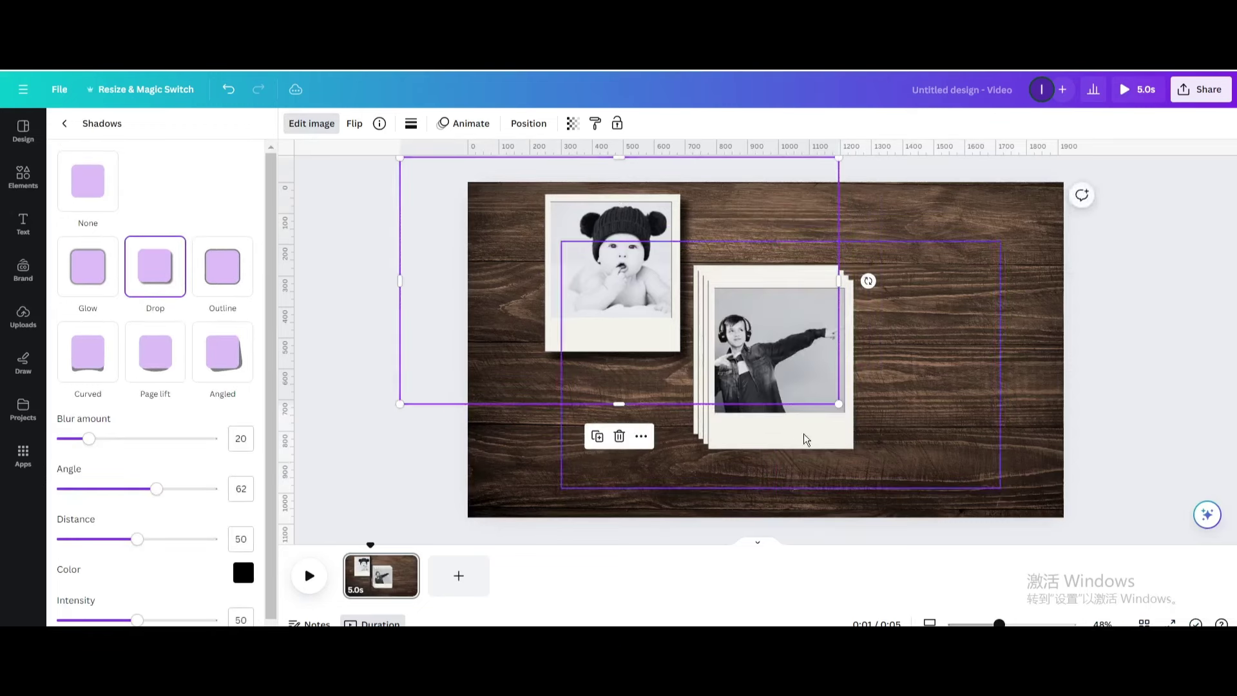
{"action": "key", "text": "ctrl+z"}
{"action": "left_click", "coordinate": [174, 287]}
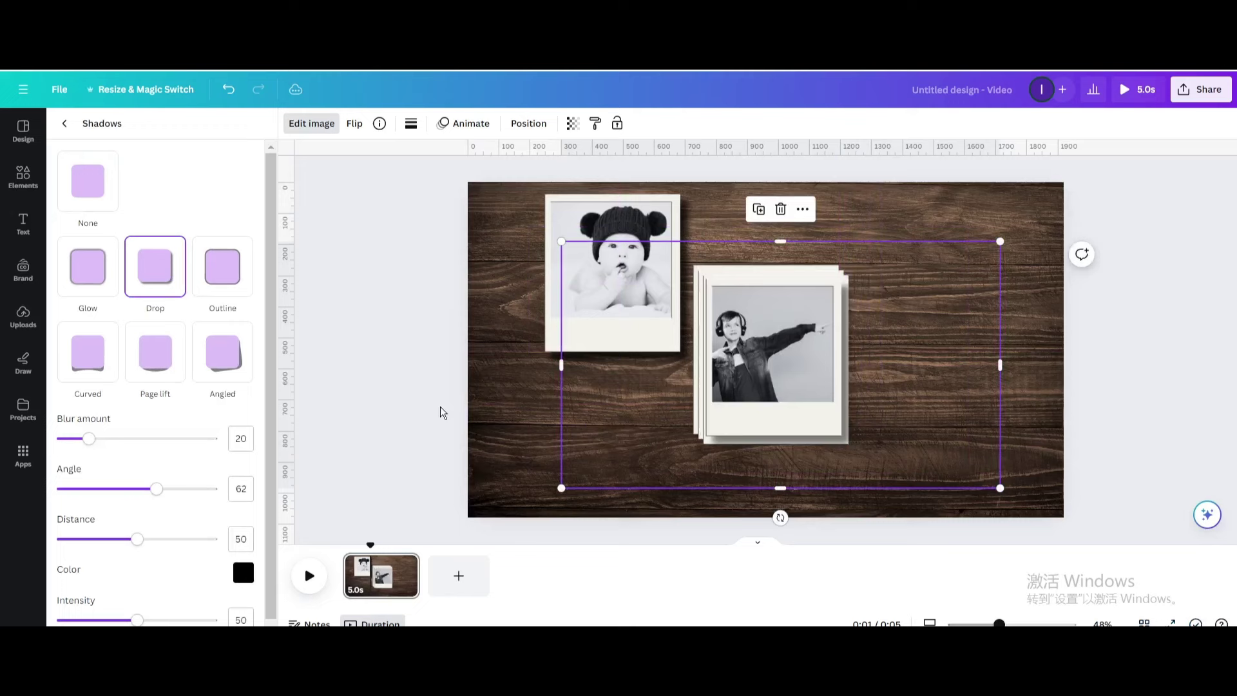
{"action": "left_click_drag", "start_coordinate": [813, 426], "coordinate": [652, 342]}
Step: Apply a Drop shadow to the denim-jacket man and suited man Polaroids and stack them with the baby Polaroid
{"action": "left_click", "coordinate": [815, 428]}
{"action": "left_click", "coordinate": [178, 287]}
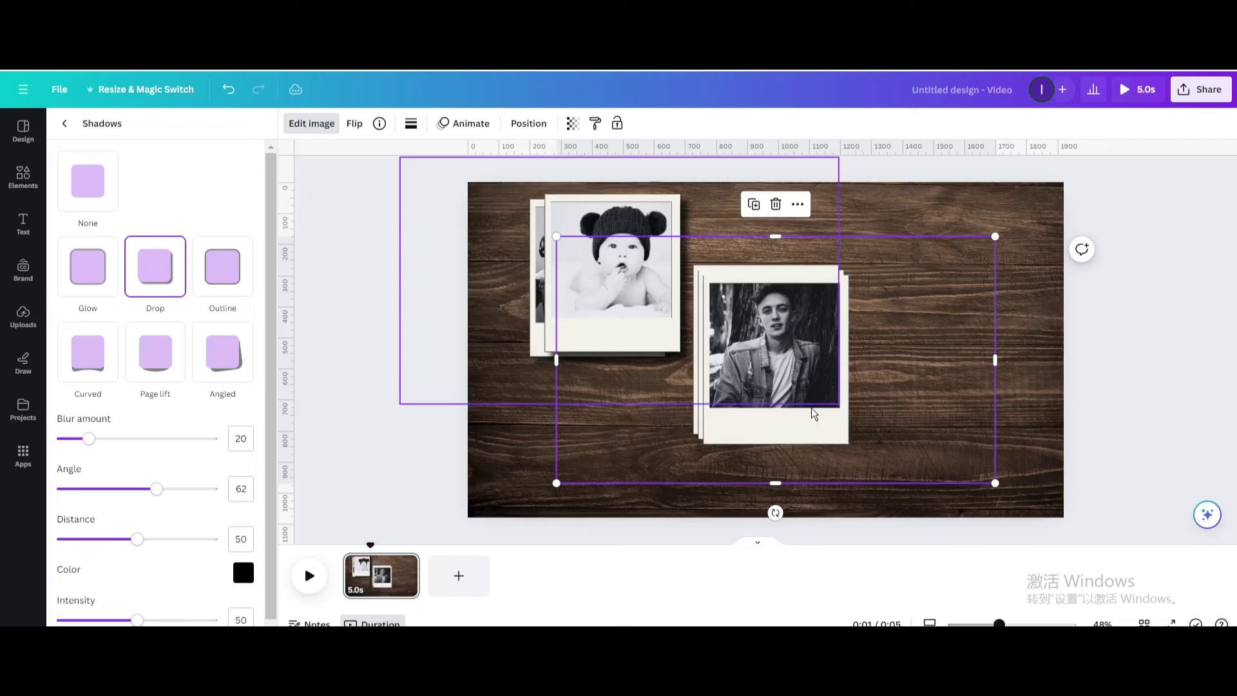
{"action": "left_click_drag", "start_coordinate": [809, 423], "coordinate": [645, 351]}
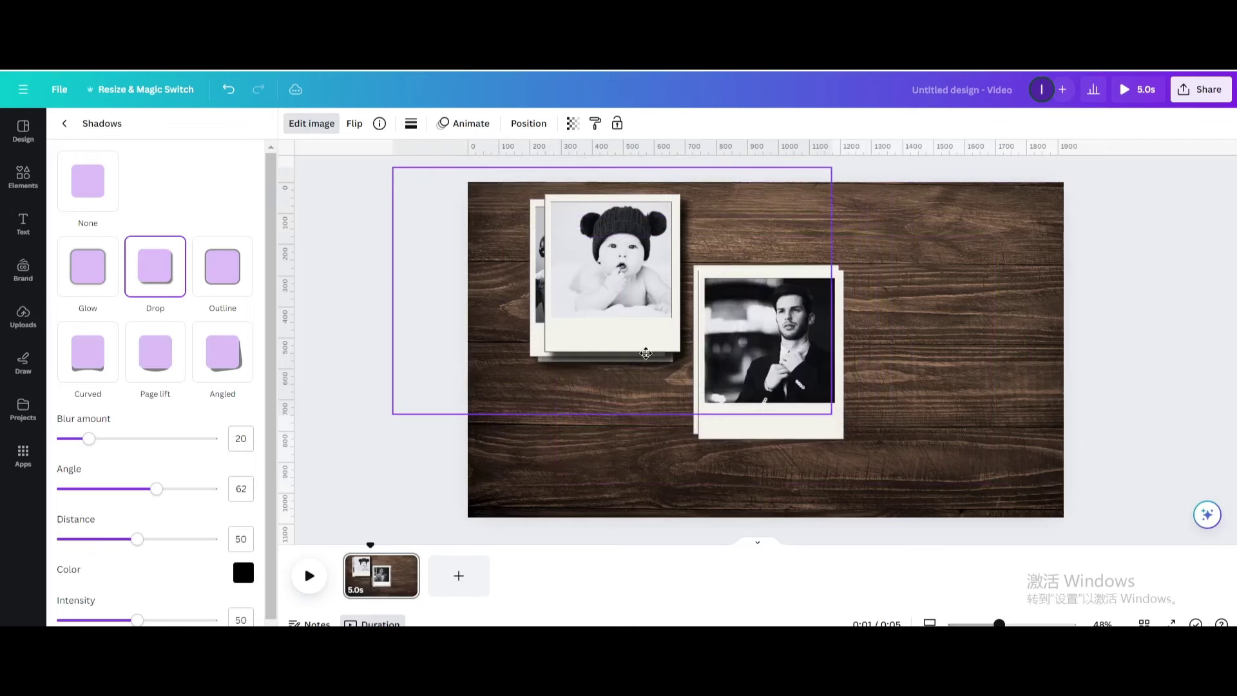
{"action": "left_click", "coordinate": [799, 439]}
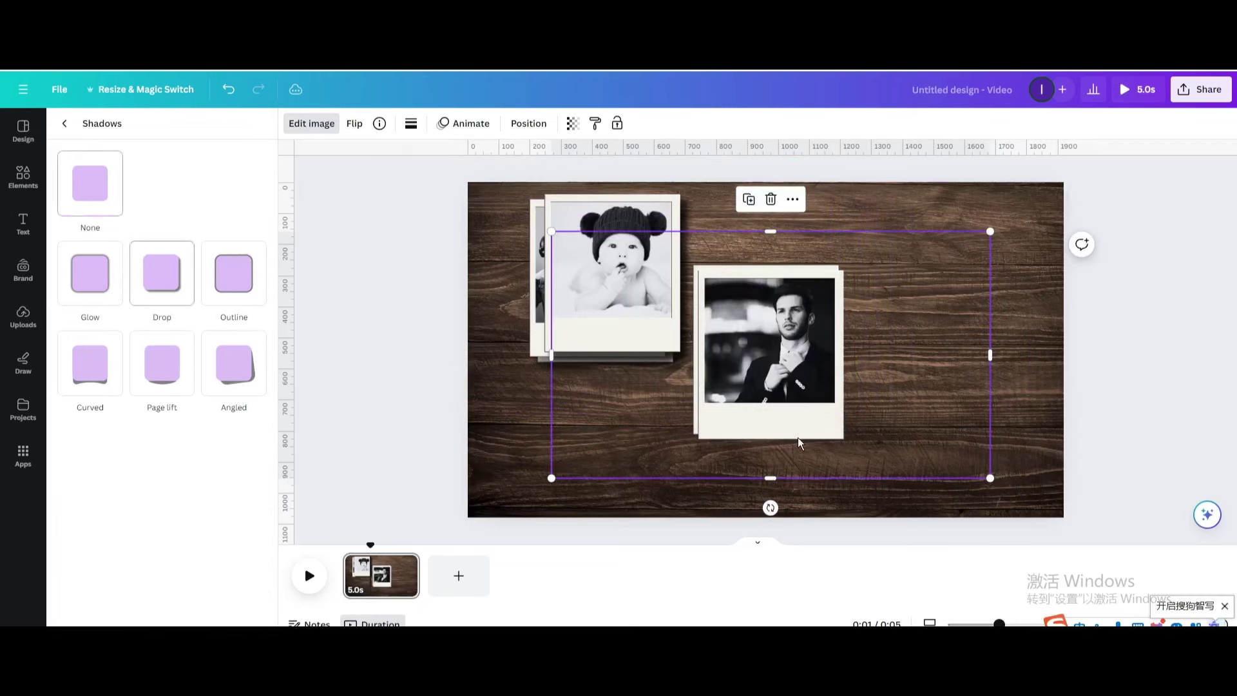
{"action": "left_click", "coordinate": [162, 285]}
{"action": "left_click_drag", "start_coordinate": [811, 423], "coordinate": [621, 349]}
Step: Apply a Drop shadow to the Polaroid of the couple holding hands
{"action": "left_click", "coordinate": [829, 427]}
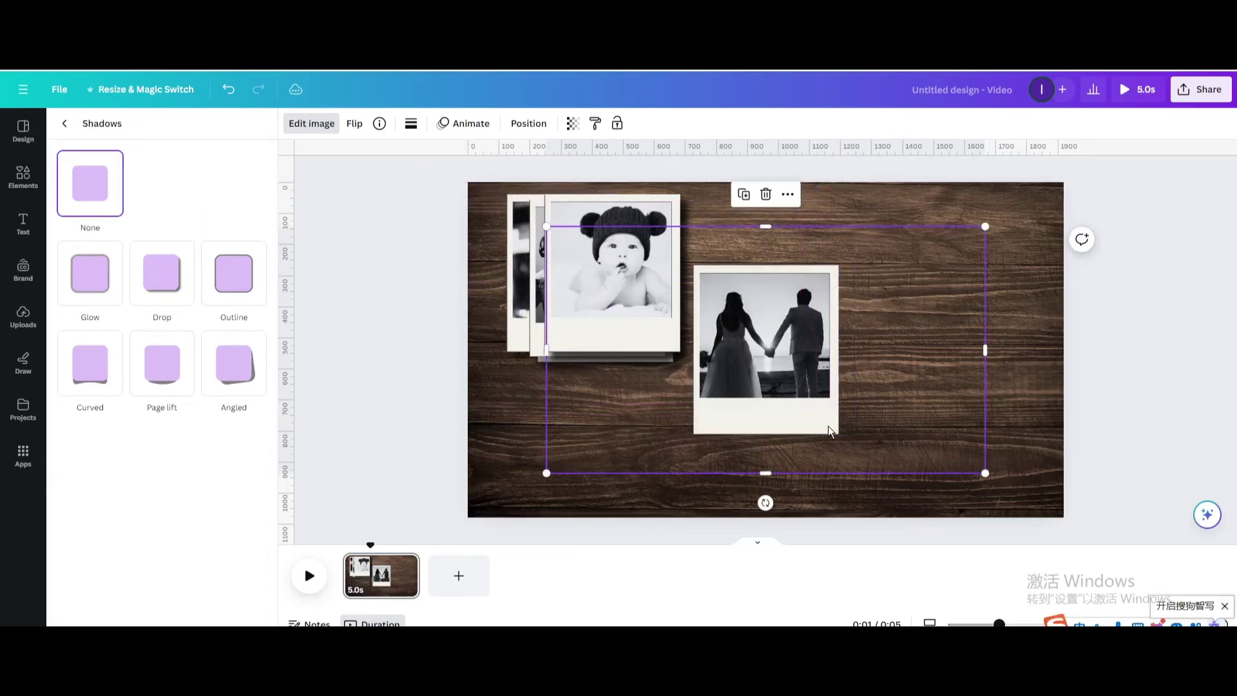
{"action": "left_click", "coordinate": [165, 298]}
{"action": "left_click", "coordinate": [132, 264]}
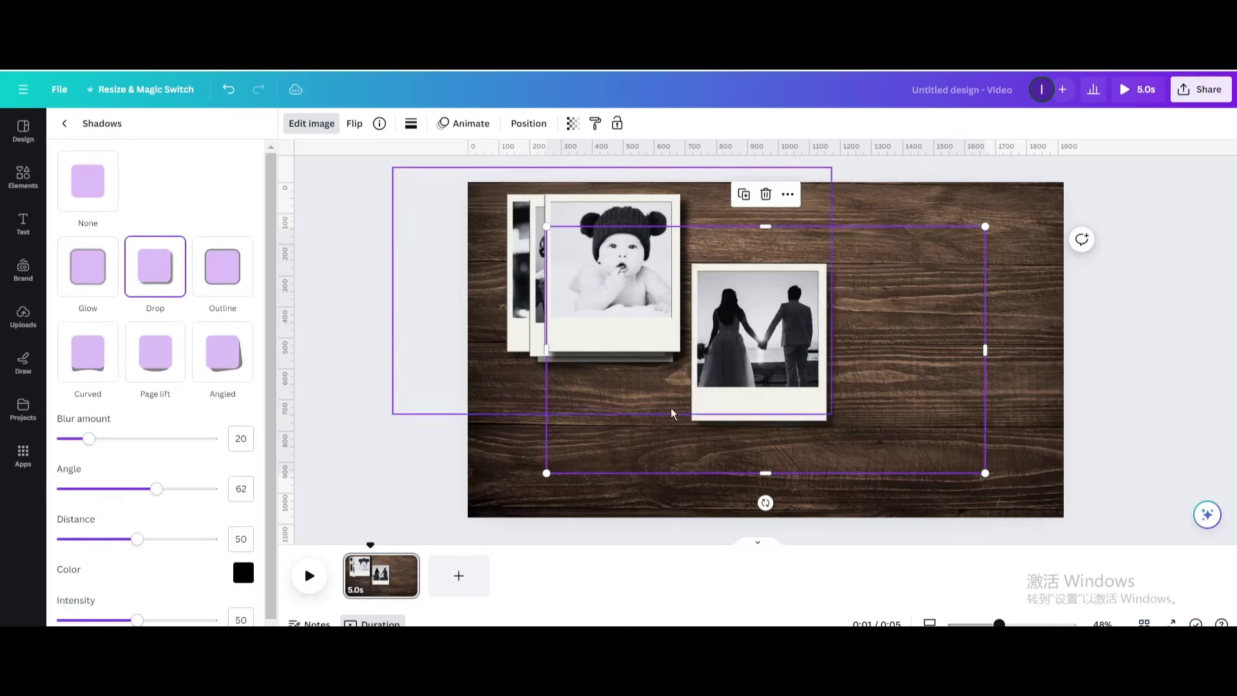
Step: Shrink the couple Polaroid, tilt it slightly counterclockwise, and place it in the lower-right part of the page
{"action": "left_click_drag", "start_coordinate": [982, 473], "coordinate": [893, 437]}
{"action": "left_click", "coordinate": [827, 368]}
{"action": "left_click_drag", "start_coordinate": [885, 366], "coordinate": [1036, 421]}
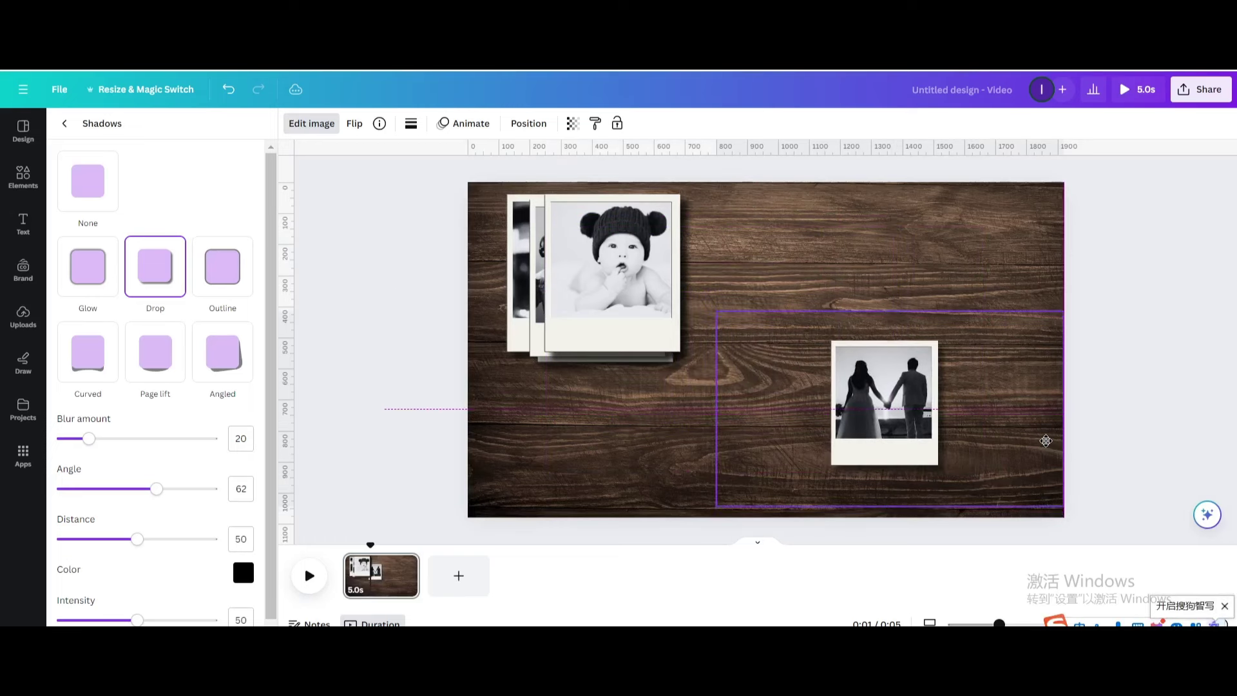
{"action": "left_click_drag", "start_coordinate": [1077, 338], "coordinate": [1078, 303]}
{"action": "left_click_drag", "start_coordinate": [879, 410], "coordinate": [912, 386]}
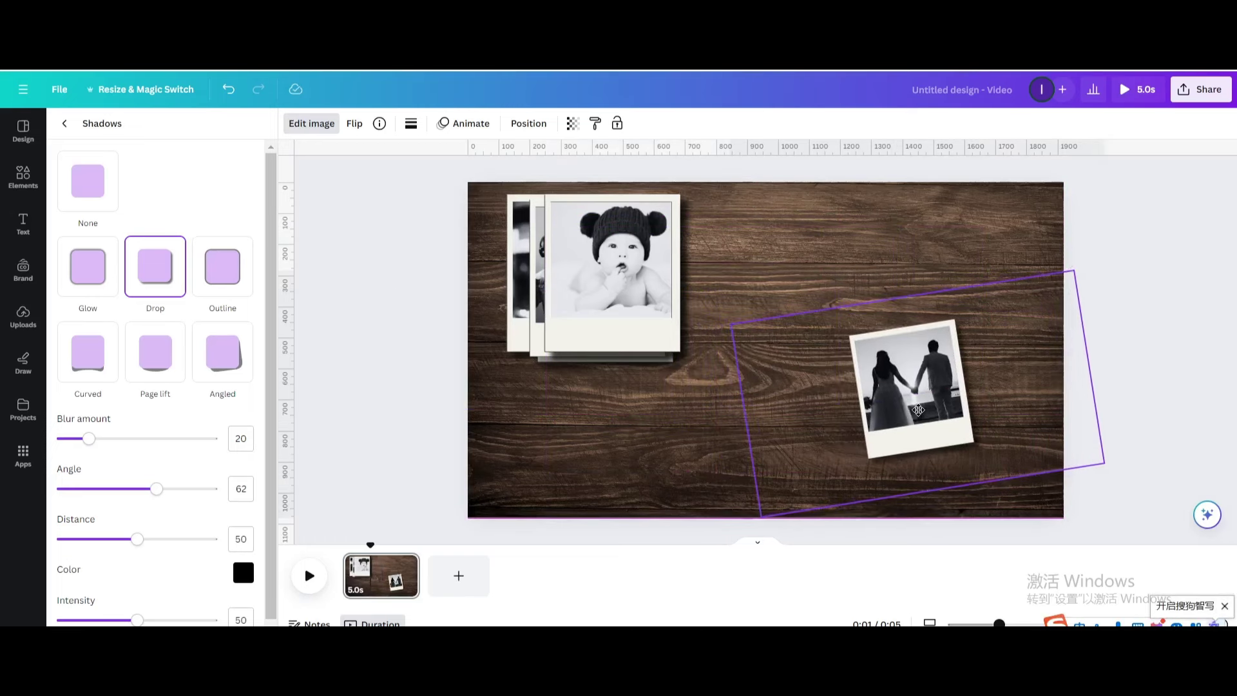
Step: Shrink the baby Polaroid, move it to the upper-right area, and start spreading out the stacked Polaroids beneath it
{"action": "left_click", "coordinate": [623, 295]}
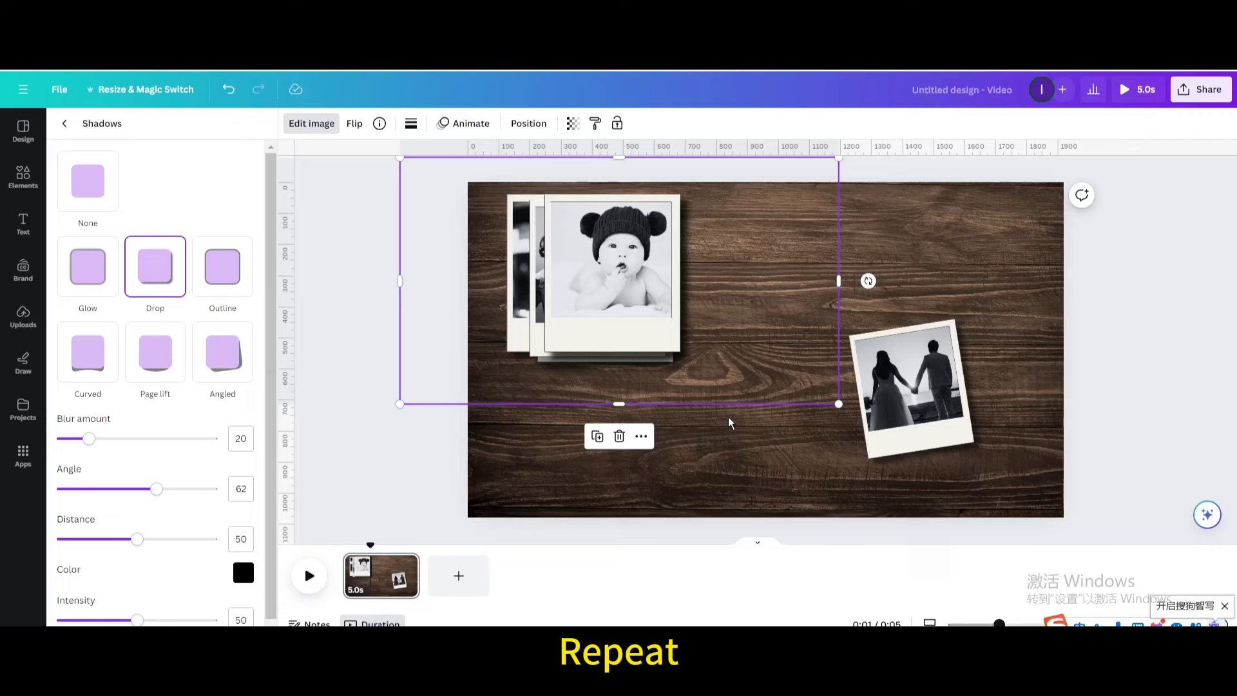
{"action": "left_click_drag", "start_coordinate": [799, 387], "coordinate": [727, 340]}
{"action": "left_click_drag", "start_coordinate": [568, 271], "coordinate": [906, 281]}
{"action": "left_click_drag", "start_coordinate": [618, 287], "coordinate": [784, 293]}
Step: Shrink the suited man Polaroid, tilt it slightly clockwise, and place it just left of the couple Polaroid
{"action": "left_click_drag", "start_coordinate": [580, 290], "coordinate": [780, 435]}
{"action": "left_click_drag", "start_coordinate": [559, 299], "coordinate": [644, 346]}
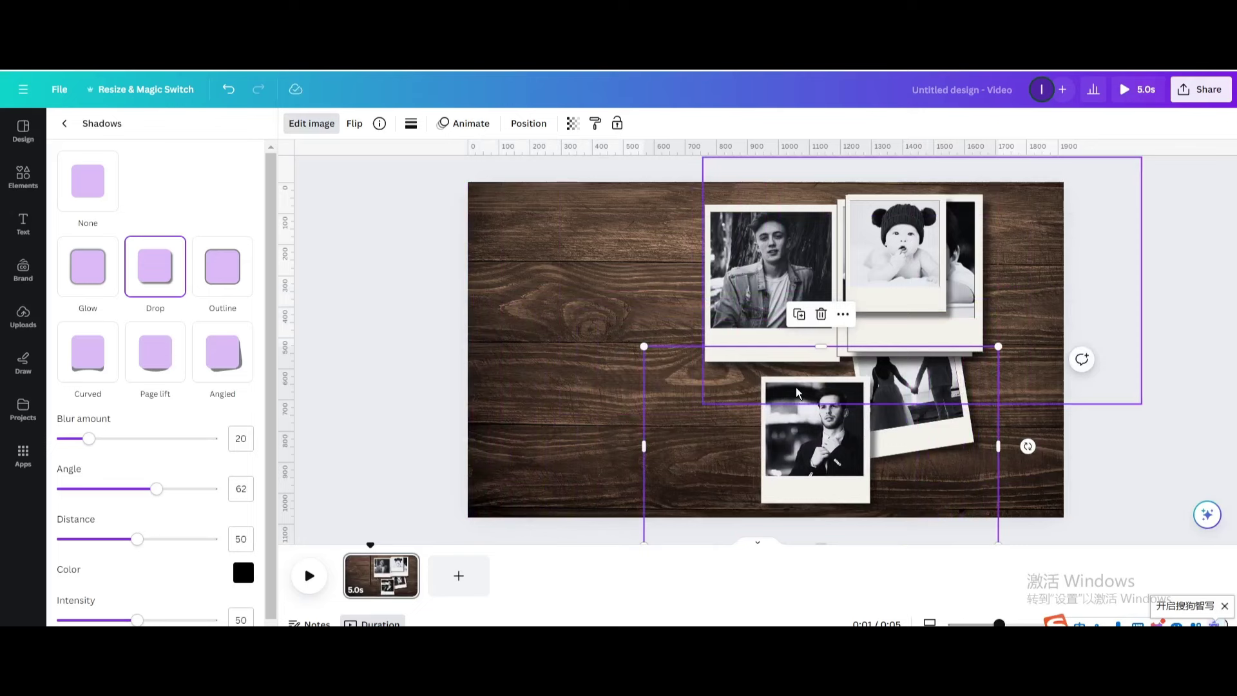
{"action": "scroll", "coordinate": [809, 411], "scroll_direction": "down", "scroll_amount": 1}
{"action": "left_click_drag", "start_coordinate": [1027, 434], "coordinate": [1026, 450]}
{"action": "left_click_drag", "start_coordinate": [815, 431], "coordinate": [798, 406]}
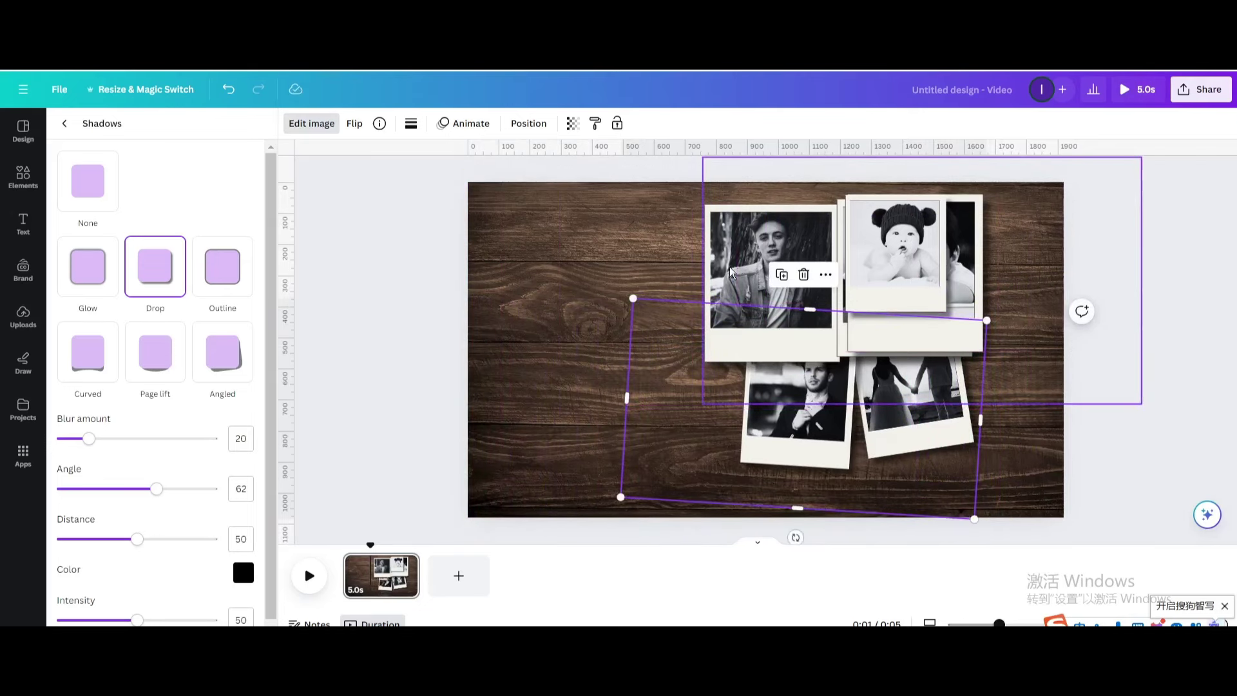
Step: Spread out the overlapping smiling boy, headphones and denim-jacket man Polaroids across the page
{"action": "left_click_drag", "start_coordinate": [716, 264], "coordinate": [627, 387]}
{"action": "left_click_drag", "start_coordinate": [696, 233], "coordinate": [873, 253]}
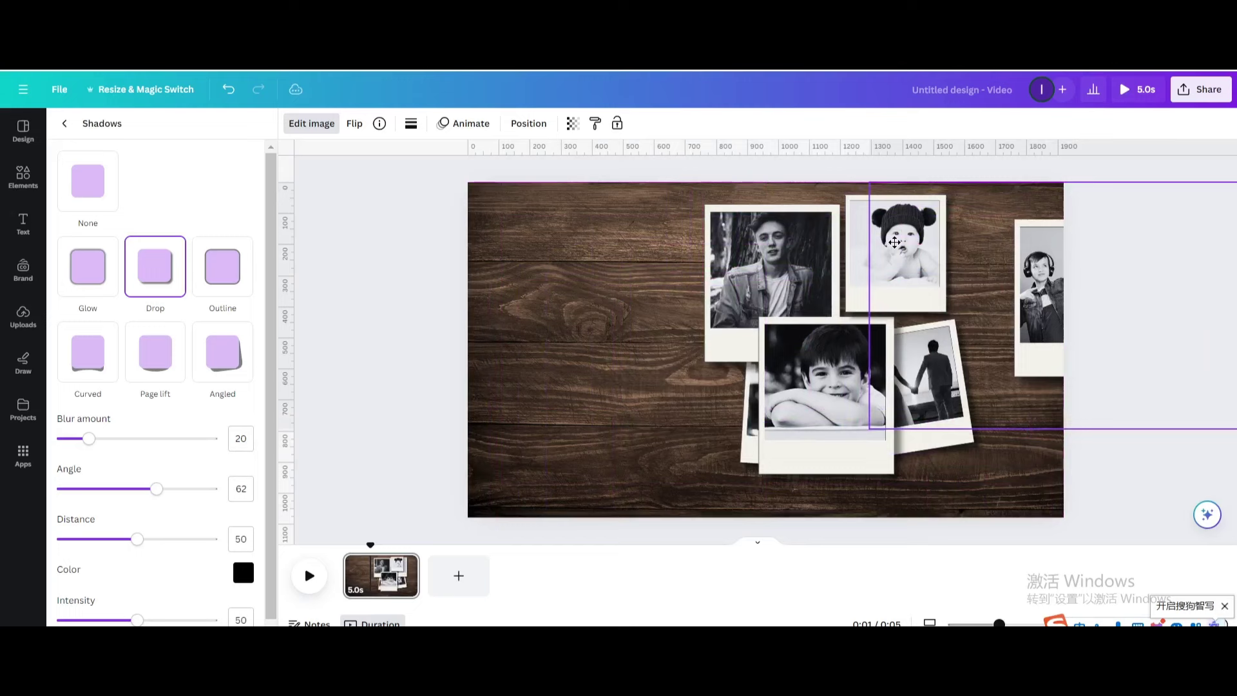
{"action": "left_click_drag", "start_coordinate": [644, 244], "coordinate": [532, 347]}
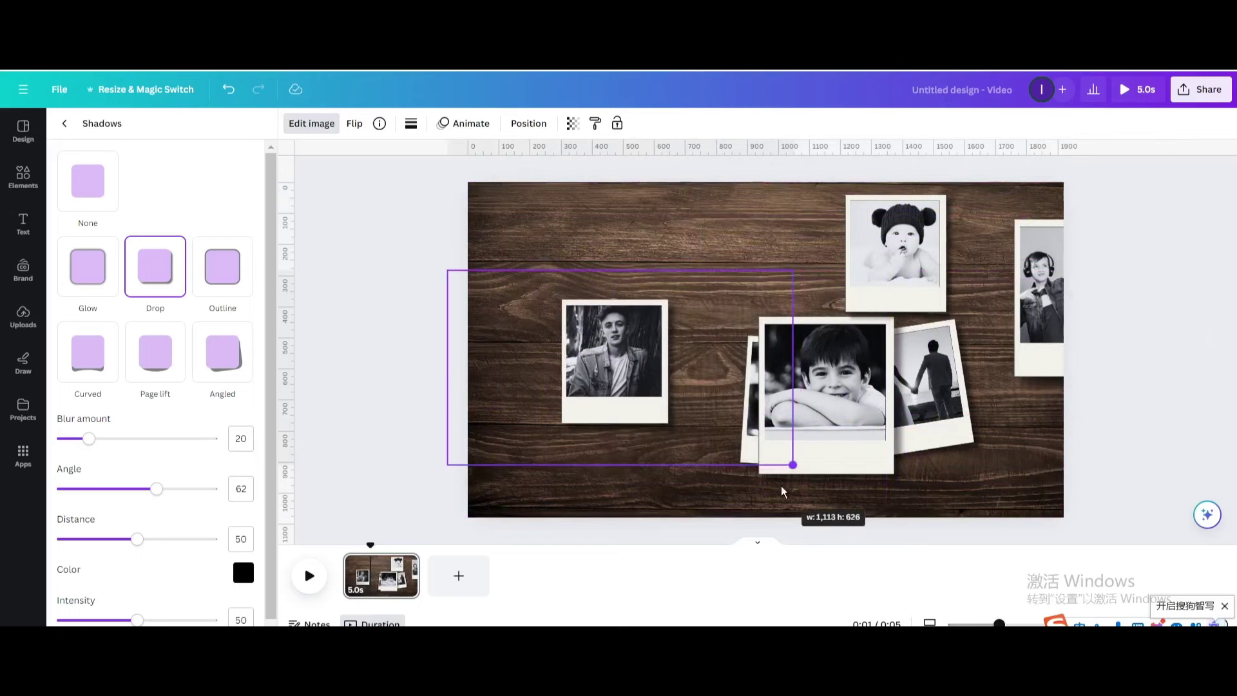
Step: Resize the denim-jacket man Polaroid, tilt it counterclockwise, and place it just left of the suited man Polaroid
{"action": "left_click_drag", "start_coordinate": [784, 491], "coordinate": [812, 476]}
{"action": "left_click_drag", "start_coordinate": [673, 423], "coordinate": [710, 458]}
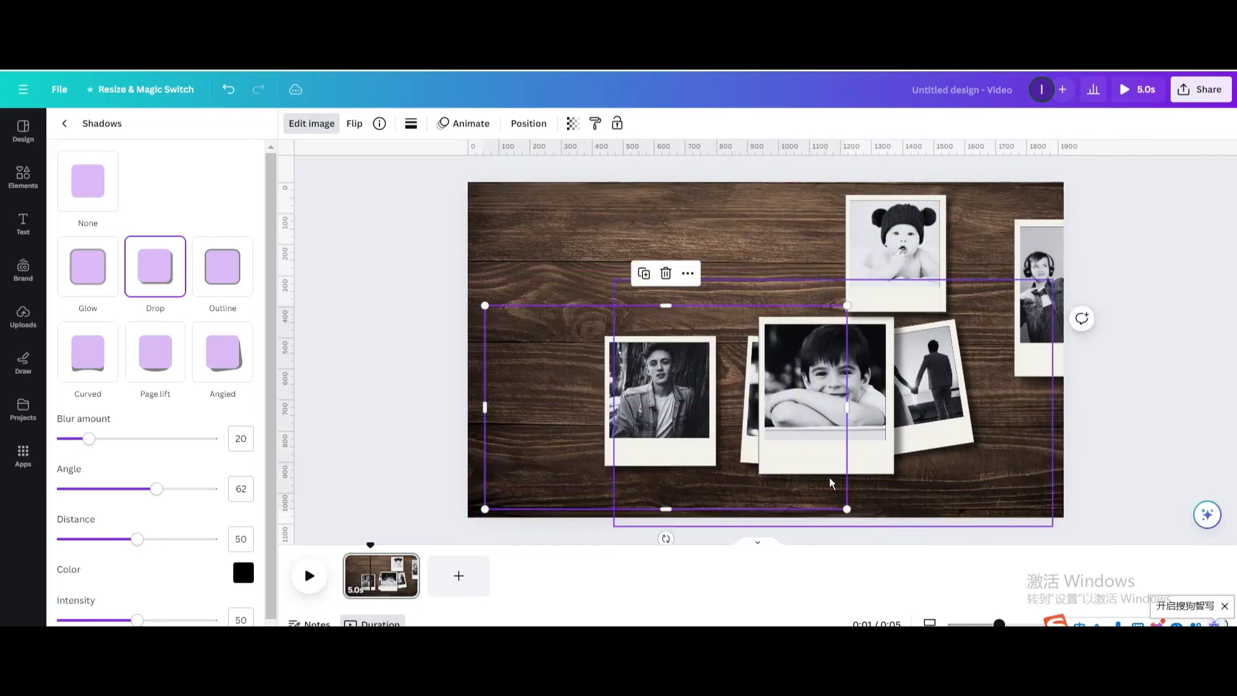
{"action": "left_click_drag", "start_coordinate": [667, 537], "coordinate": [698, 529]}
{"action": "left_click_drag", "start_coordinate": [686, 438], "coordinate": [713, 451]}
Step: Move the baby Polaroid above the denim-jacket man and the smiling boy Polaroid above the suited man
{"action": "left_click", "coordinate": [891, 248]}
{"action": "left_click_drag", "start_coordinate": [891, 247], "coordinate": [710, 299]}
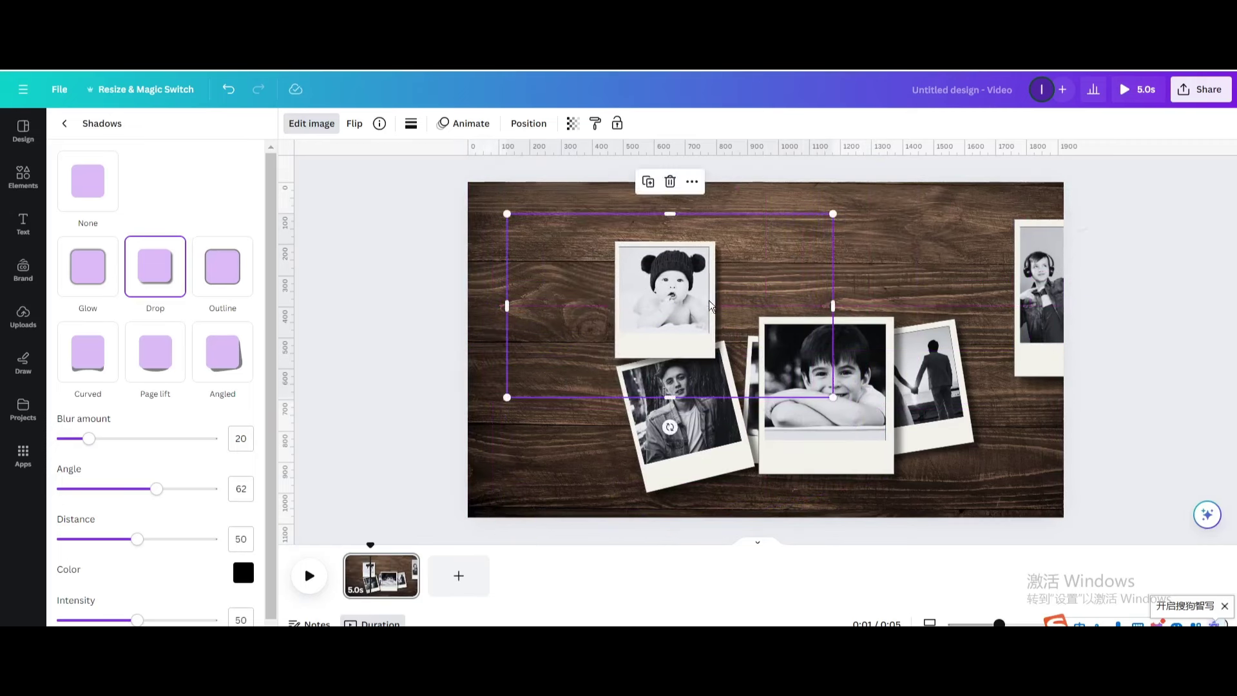
{"action": "left_click", "coordinate": [868, 415]}
{"action": "left_click_drag", "start_coordinate": [870, 427], "coordinate": [855, 327]}
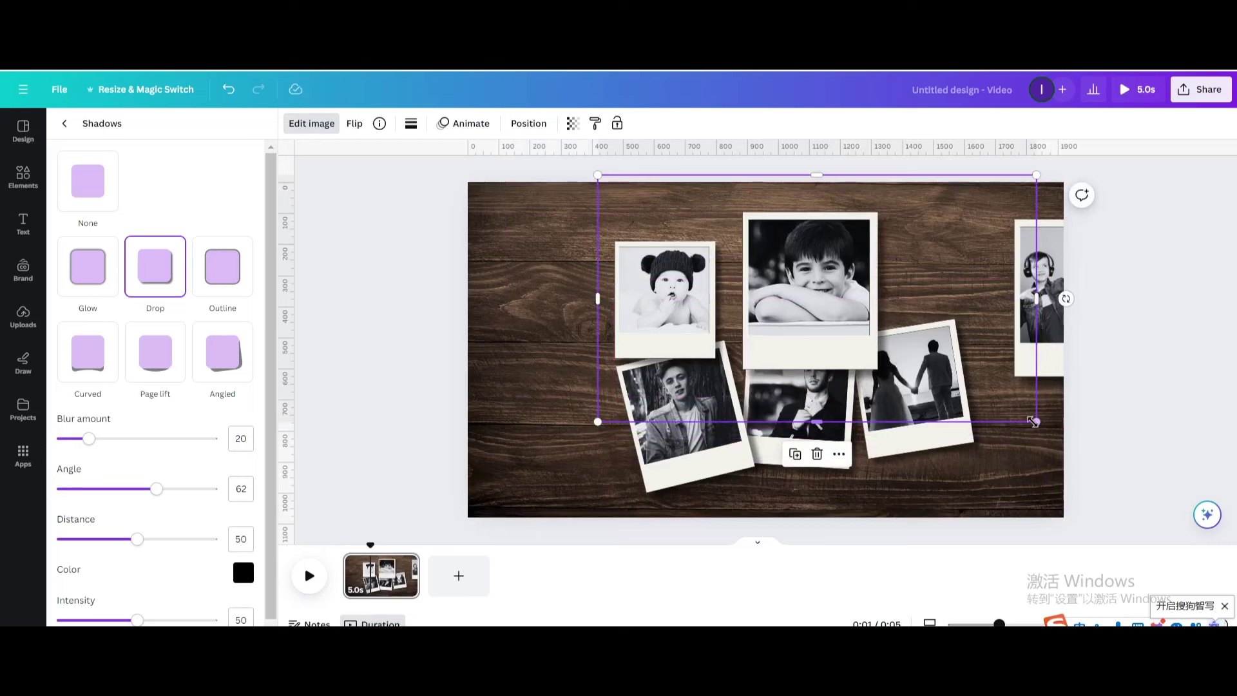
Step: Shrink the smiling boy Polaroid, tilt it slightly counterclockwise, and align it above the suited man Polaroid
{"action": "left_click_drag", "start_coordinate": [1035, 423], "coordinate": [911, 372]}
{"action": "left_click_drag", "start_coordinate": [775, 295], "coordinate": [822, 332]}
{"action": "left_click_drag", "start_coordinate": [809, 426], "coordinate": [827, 424]}
{"action": "mouse_move", "coordinate": [783, 337]}
{"action": "left_mouse_down"}
{"action": "mouse_move", "coordinate": [759, 318]}
{"action": "mouse_move", "coordinate": [770, 326]}
{"action": "left_mouse_up"}
Step: Shrink the headphones Polaroid, tilt it clockwise, and place it above the couple Polaroid
{"action": "left_click_drag", "start_coordinate": [1033, 292], "coordinate": [887, 284]}
{"action": "left_click_drag", "start_coordinate": [723, 175], "coordinate": [797, 216]}
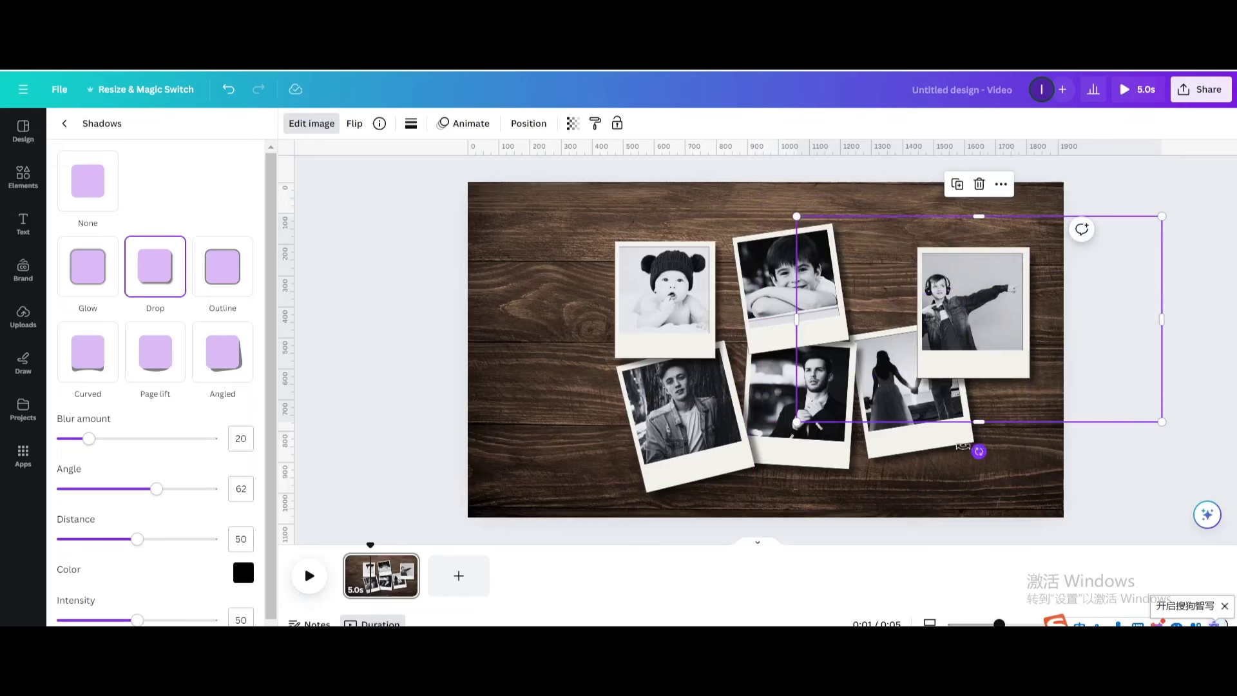
{"action": "left_click_drag", "start_coordinate": [980, 451], "coordinate": [943, 445]}
{"action": "left_click_drag", "start_coordinate": [910, 327], "coordinate": [883, 250]}
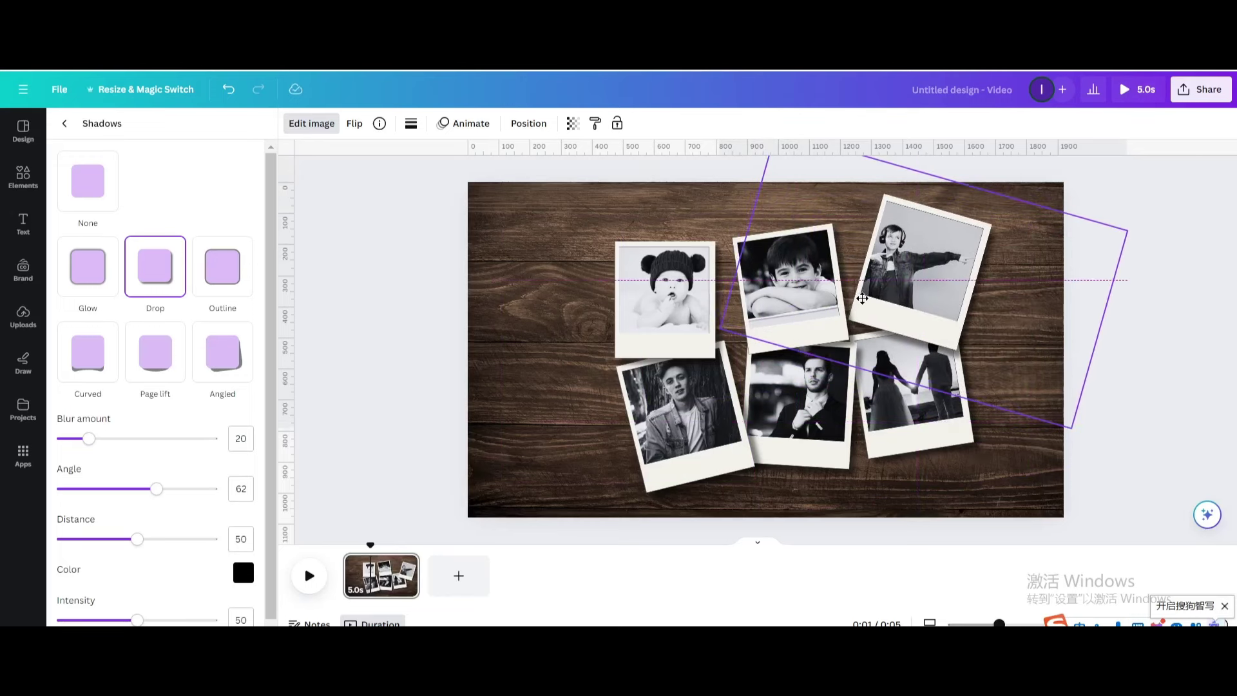
Step: Move the headphones Polaroid closer to the smiling boy Polaroid
{"action": "left_click", "coordinate": [1174, 418]}
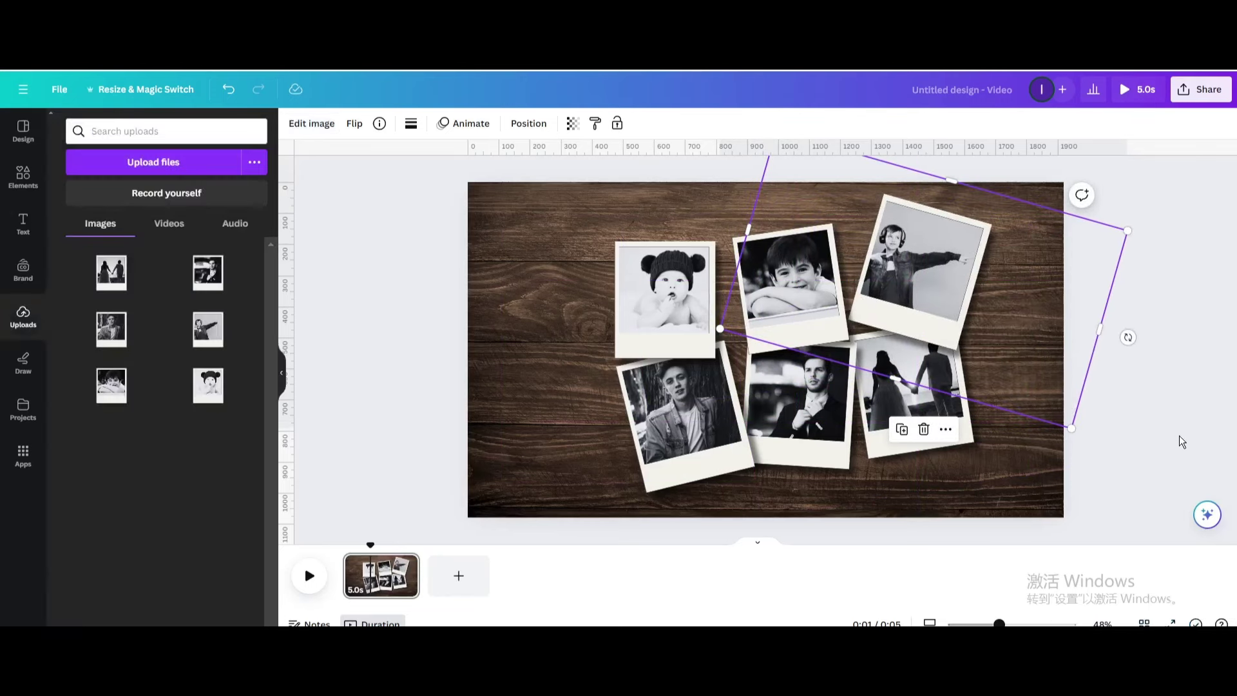
{"action": "left_click", "coordinate": [1179, 438]}
{"action": "left_click", "coordinate": [794, 284]}
{"action": "left_click_drag", "start_coordinate": [975, 250], "coordinate": [947, 240]}
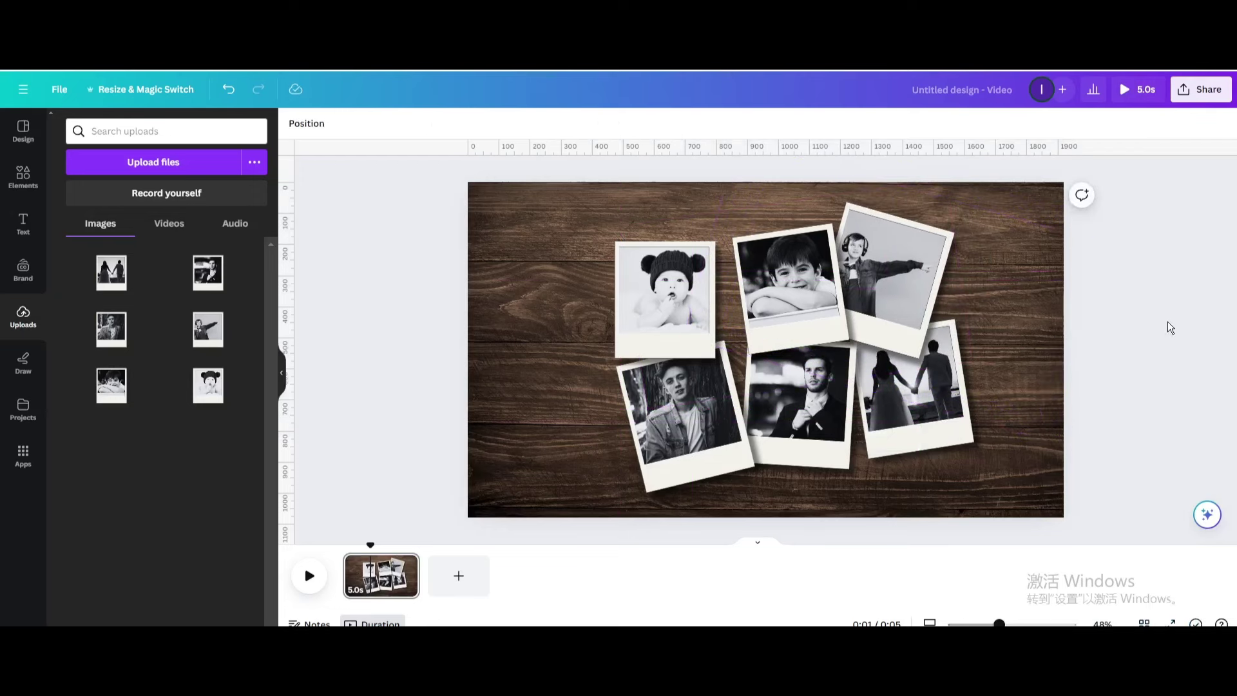
Step: Select all six Polaroids and scale them down together slightly
{"action": "left_click_drag", "start_coordinate": [1179, 386], "coordinate": [436, 326]}
{"action": "left_click_drag", "start_coordinate": [999, 623], "coordinate": [995, 624]}
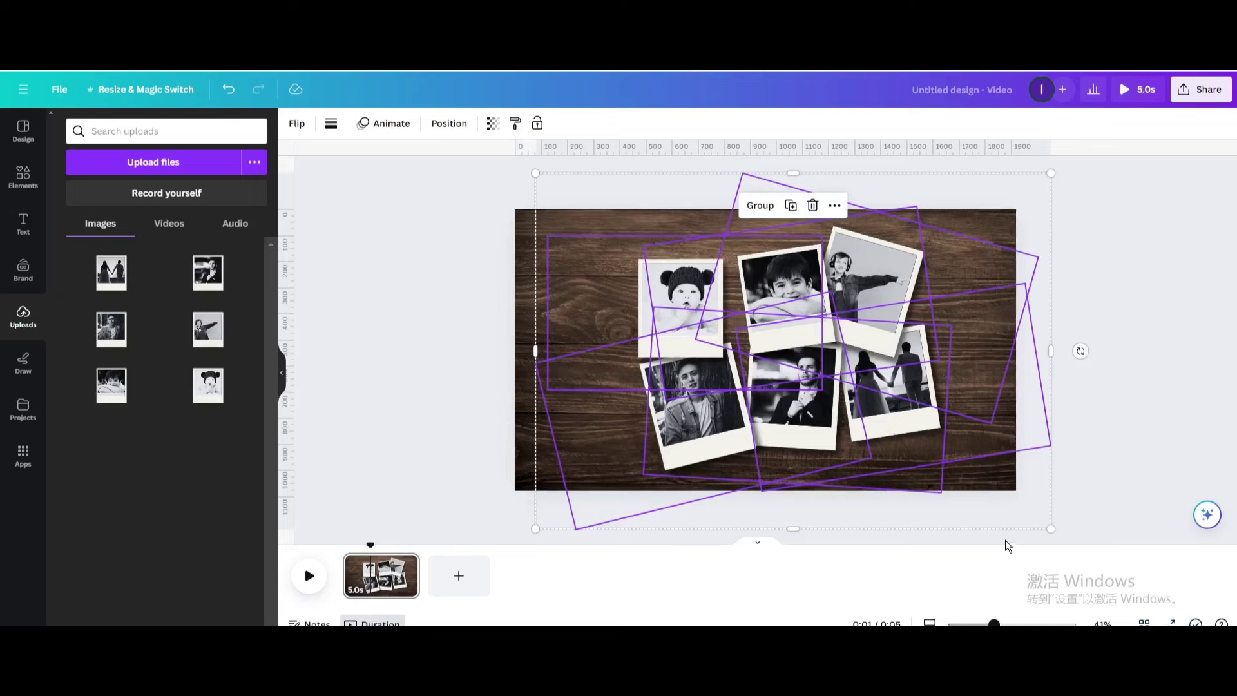
{"action": "left_click_drag", "start_coordinate": [1048, 528], "coordinate": [1006, 522]}
{"action": "left_click", "coordinate": [1121, 326]}
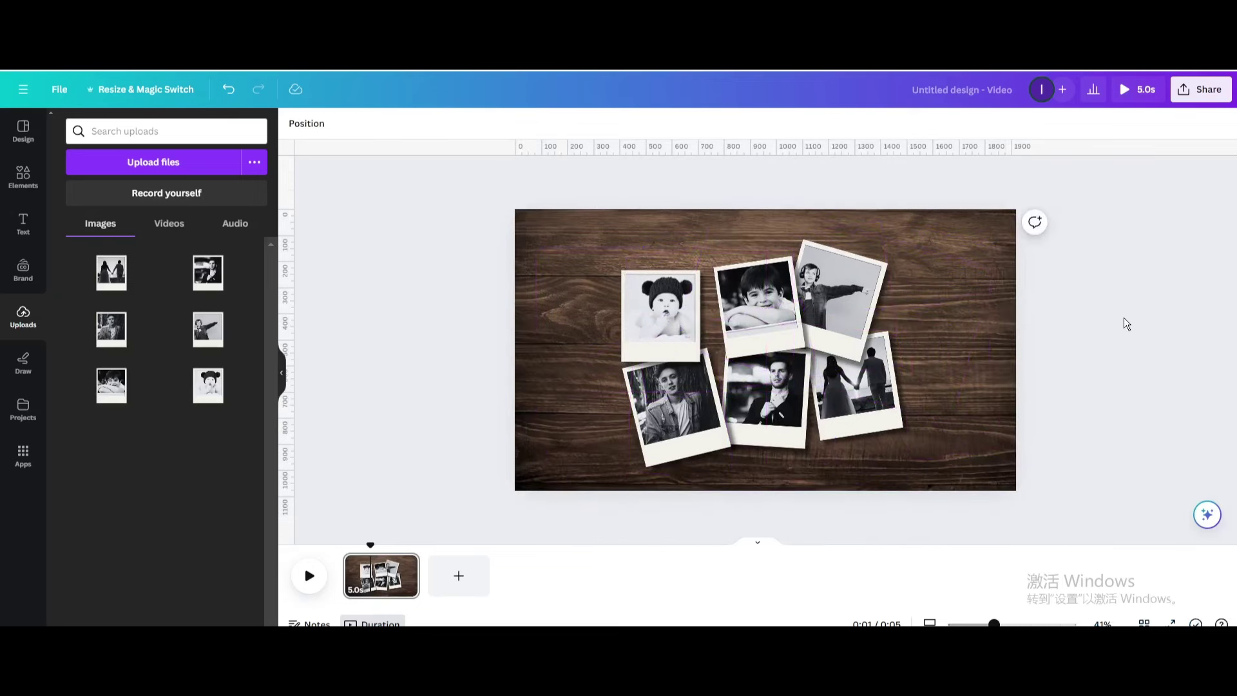
Step: Download the wooden-background Polaroid collage as a JPG file
{"action": "left_click", "coordinate": [1228, 91]}
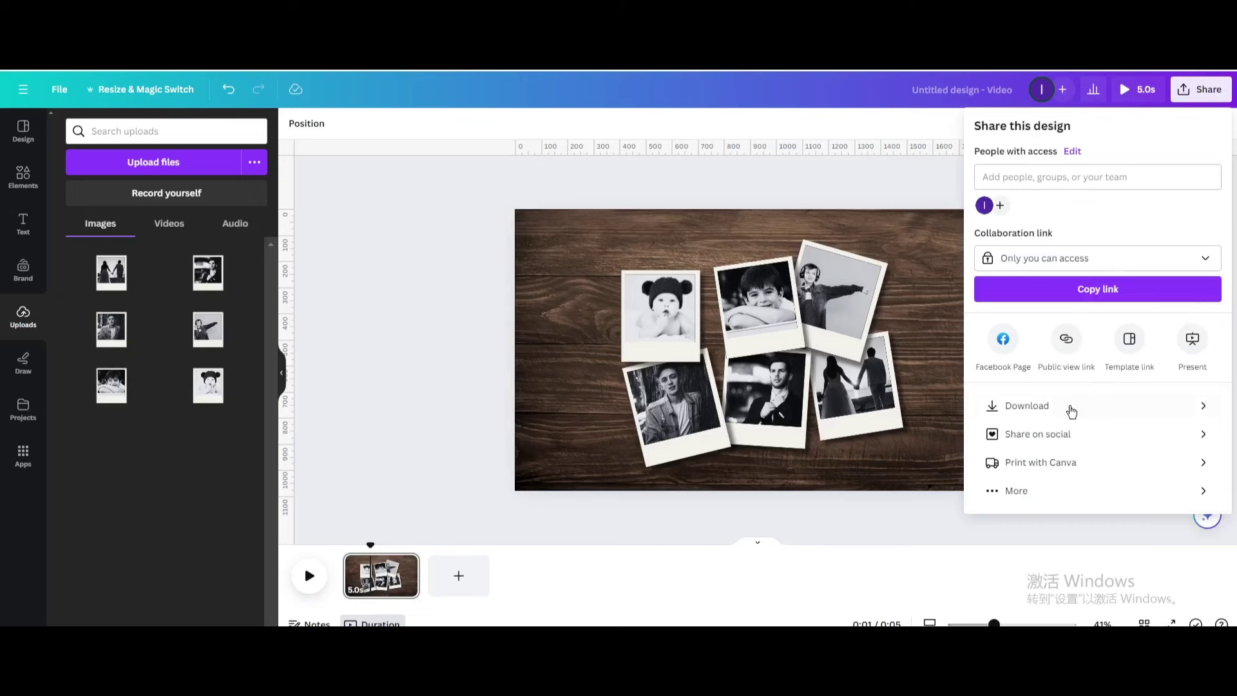
{"action": "left_click", "coordinate": [1052, 416]}
{"action": "left_click", "coordinate": [1015, 181]}
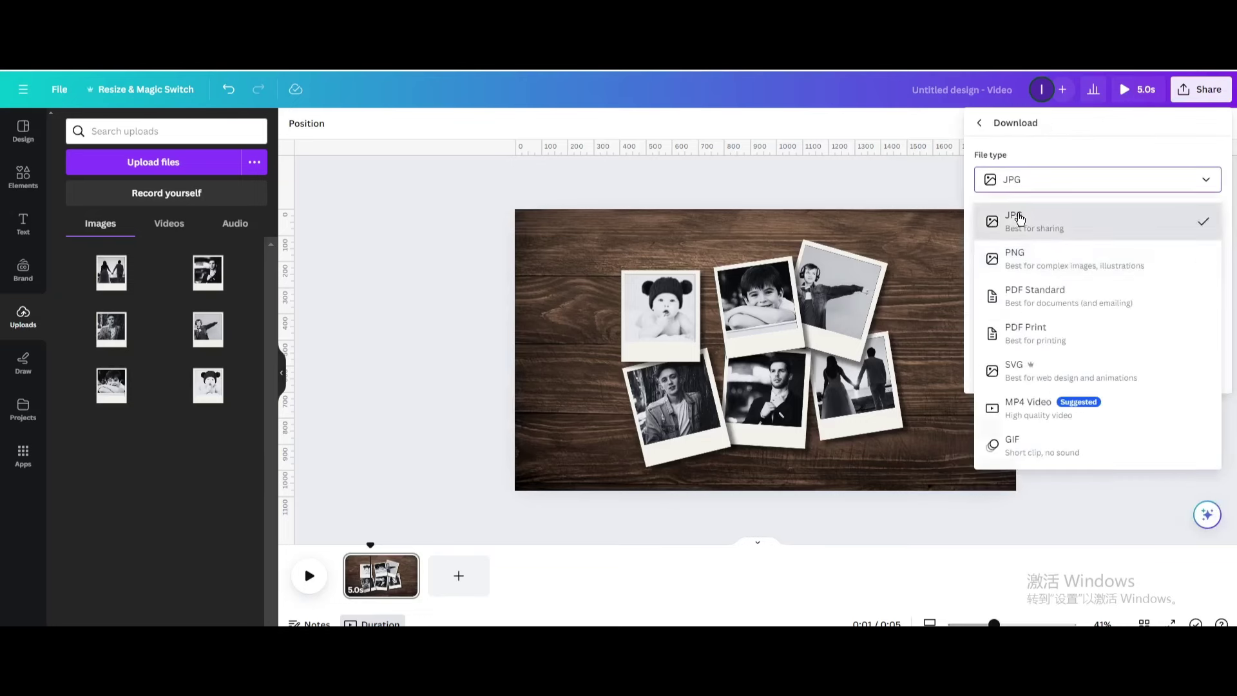
{"action": "left_click", "coordinate": [1019, 219]}
{"action": "left_click", "coordinate": [1058, 372]}
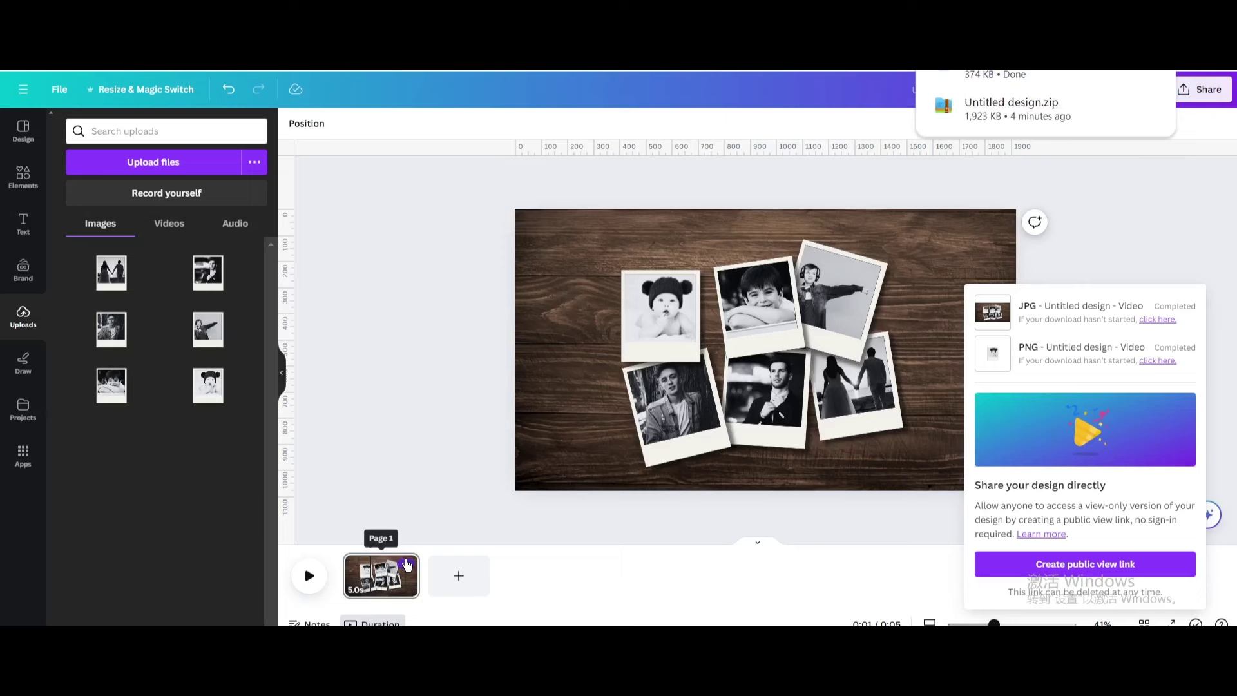
Step: Delete the finished collage page and upload the newly downloaded Untitled design.jpg
{"action": "left_click", "coordinate": [405, 564]}
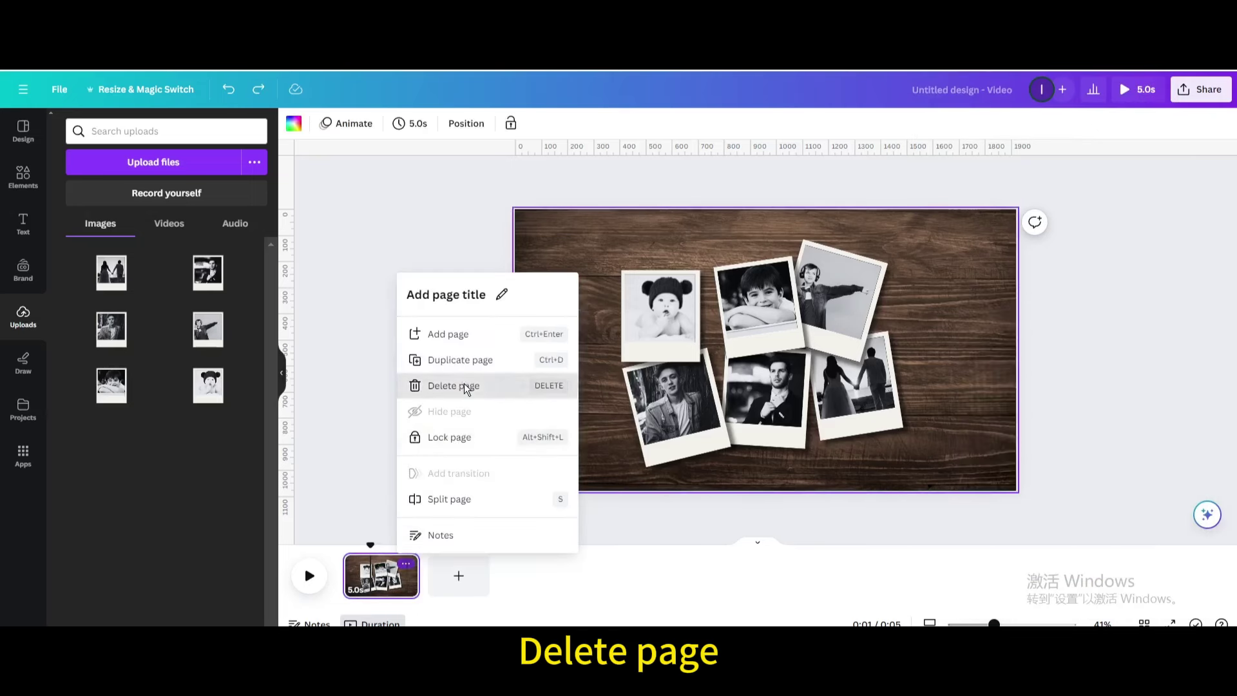
{"action": "left_click", "coordinate": [466, 386]}
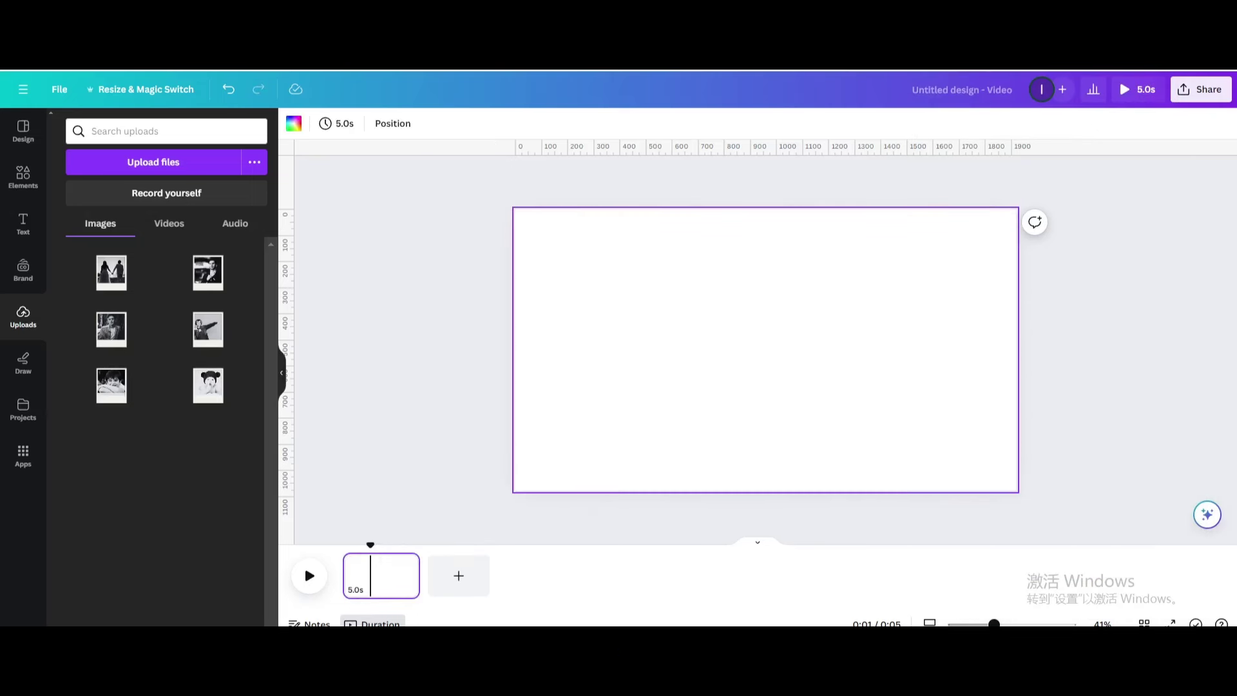
{"action": "left_click_drag", "start_coordinate": [1008, 98], "coordinate": [174, 267]}
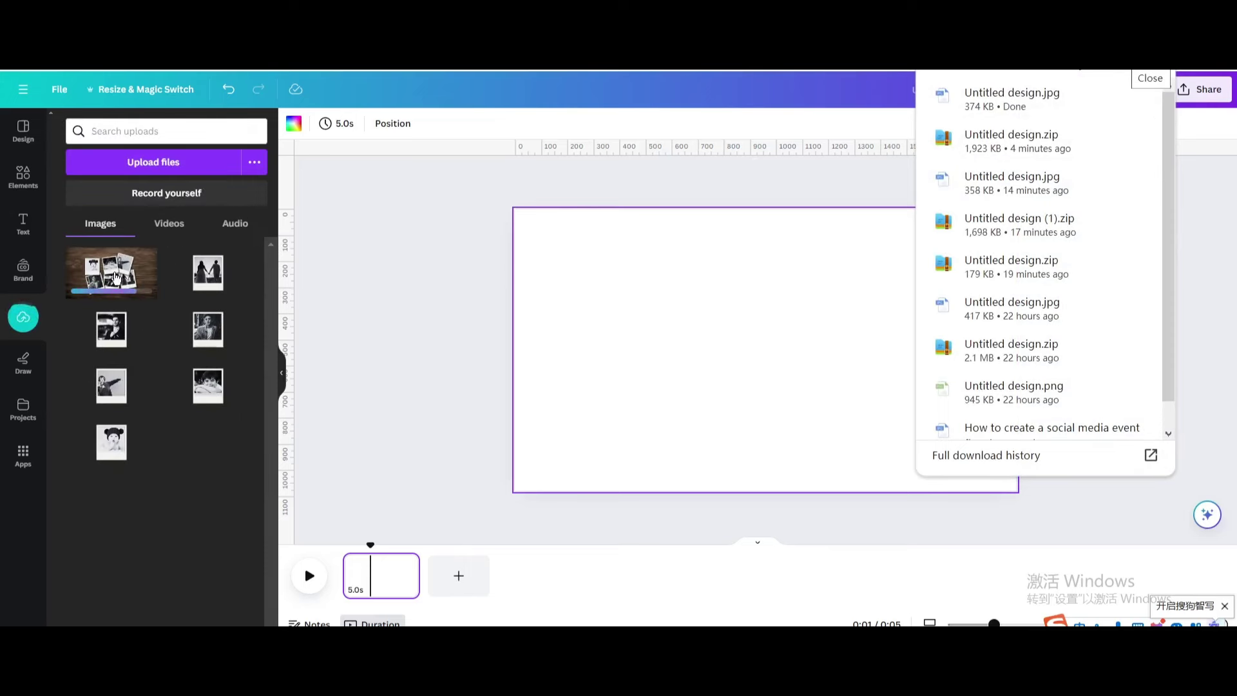
Step: Place the uploaded collage image on the blank page and enlarge it beyond the page edges to about 2,403 × 1,351, centring the Polaroids
{"action": "left_click", "coordinate": [116, 277]}
{"action": "left_click", "coordinate": [116, 276]}
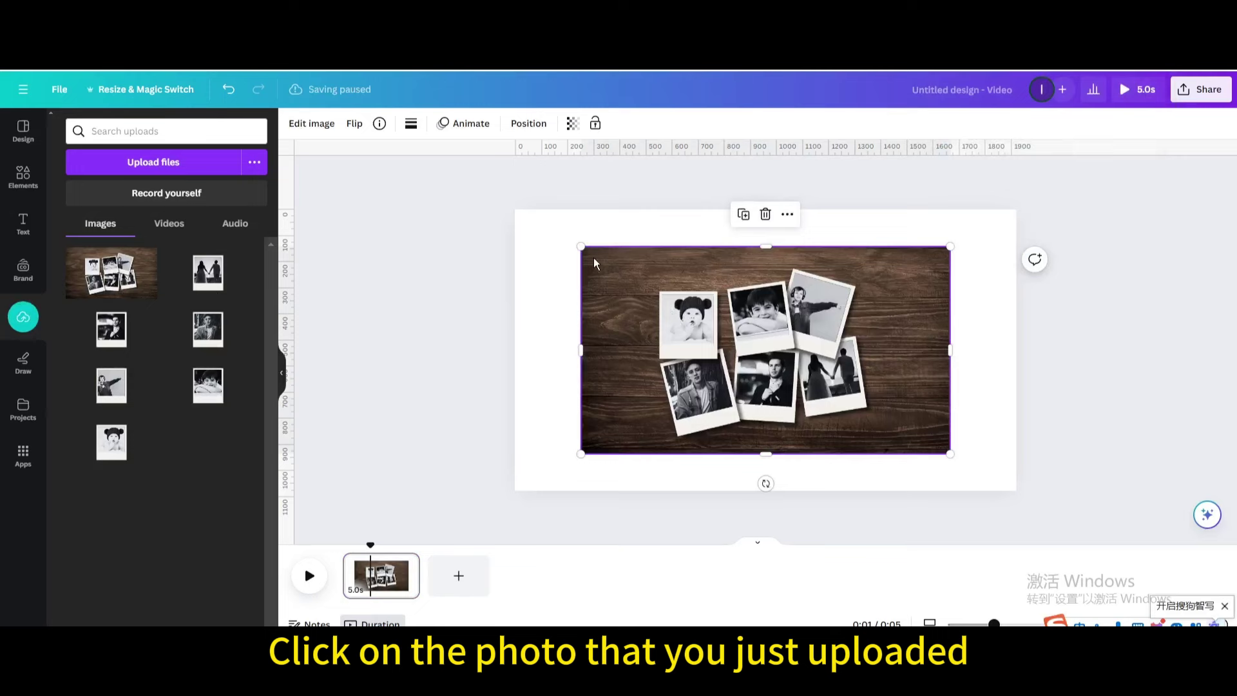
{"action": "left_click_drag", "start_coordinate": [582, 248], "coordinate": [340, 207]}
{"action": "left_click_drag", "start_coordinate": [819, 364], "coordinate": [900, 392]}
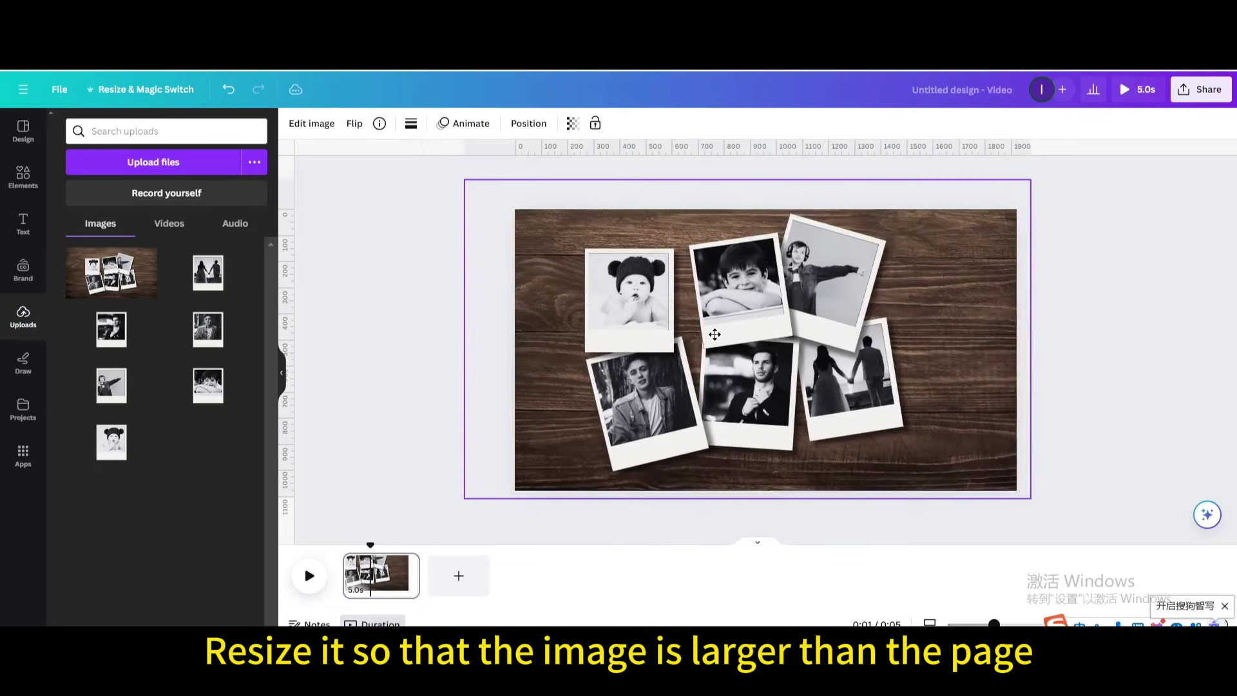
{"action": "left_click_drag", "start_coordinate": [1035, 491], "coordinate": [1094, 524]}
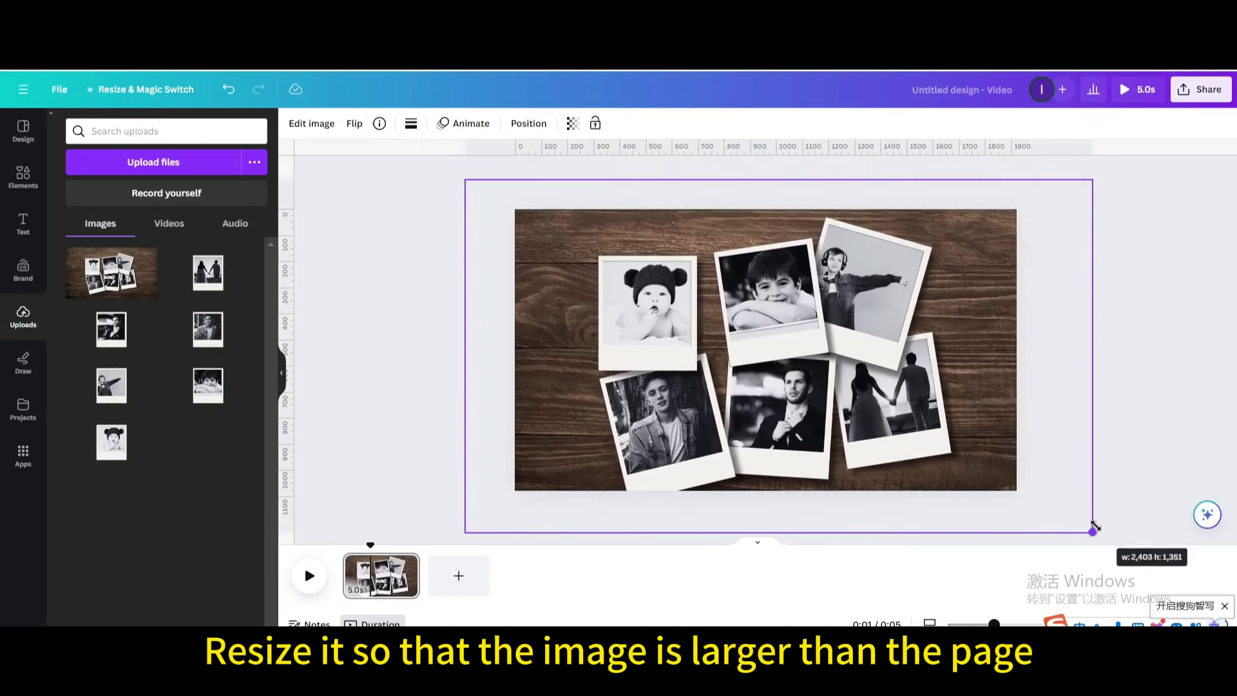
{"action": "left_click_drag", "start_coordinate": [946, 422], "coordinate": [940, 419]}
Step: Apply the Breathe photo animation to the collage image
{"action": "left_click", "coordinate": [468, 126]}
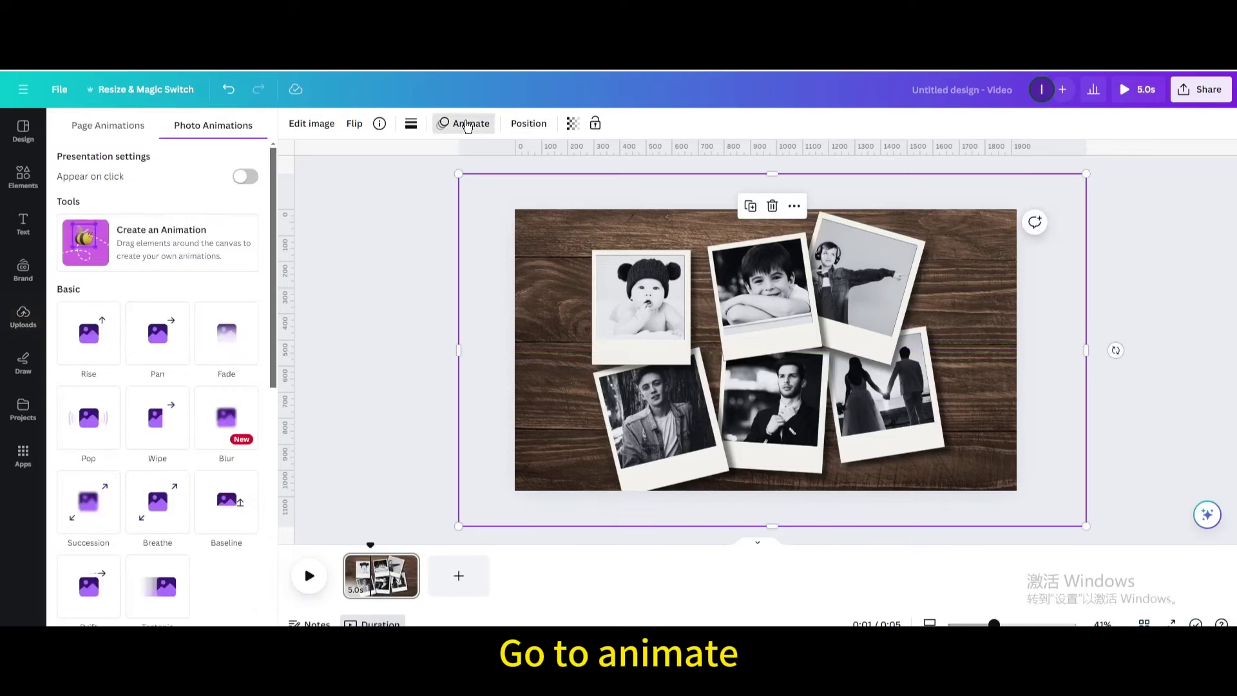
{"action": "left_click", "coordinate": [178, 488]}
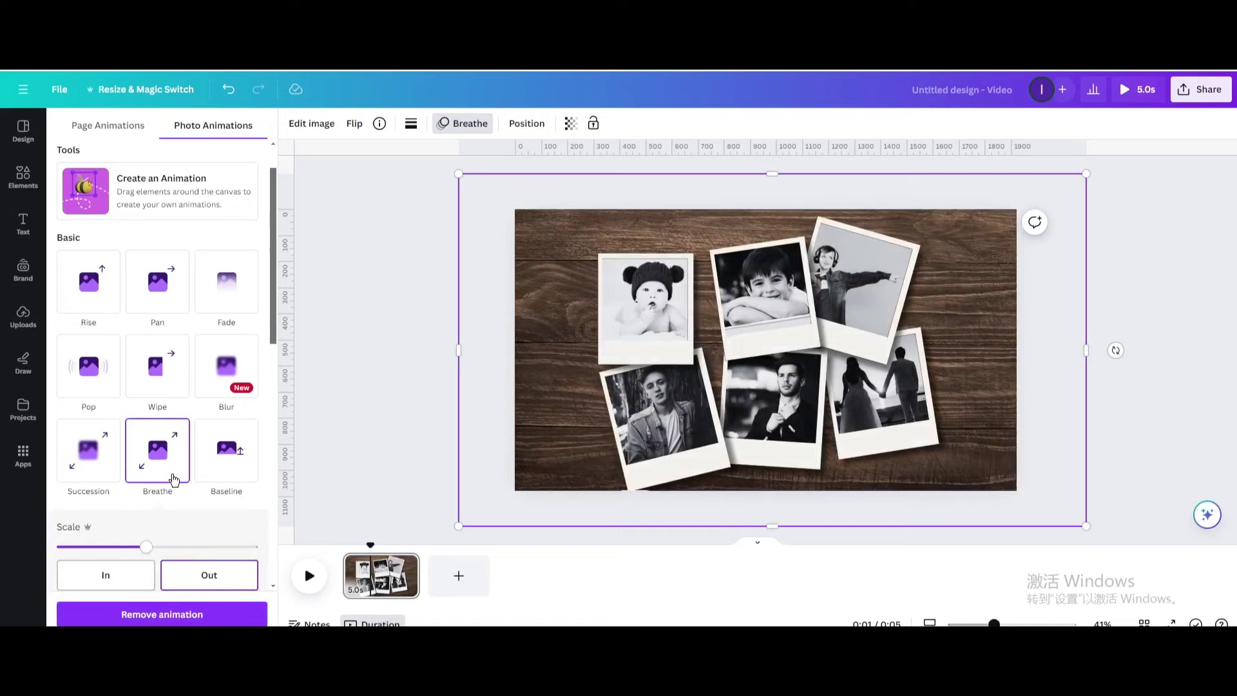
{"action": "scroll", "coordinate": [173, 478], "scroll_direction": "down", "scroll_amount": 1}
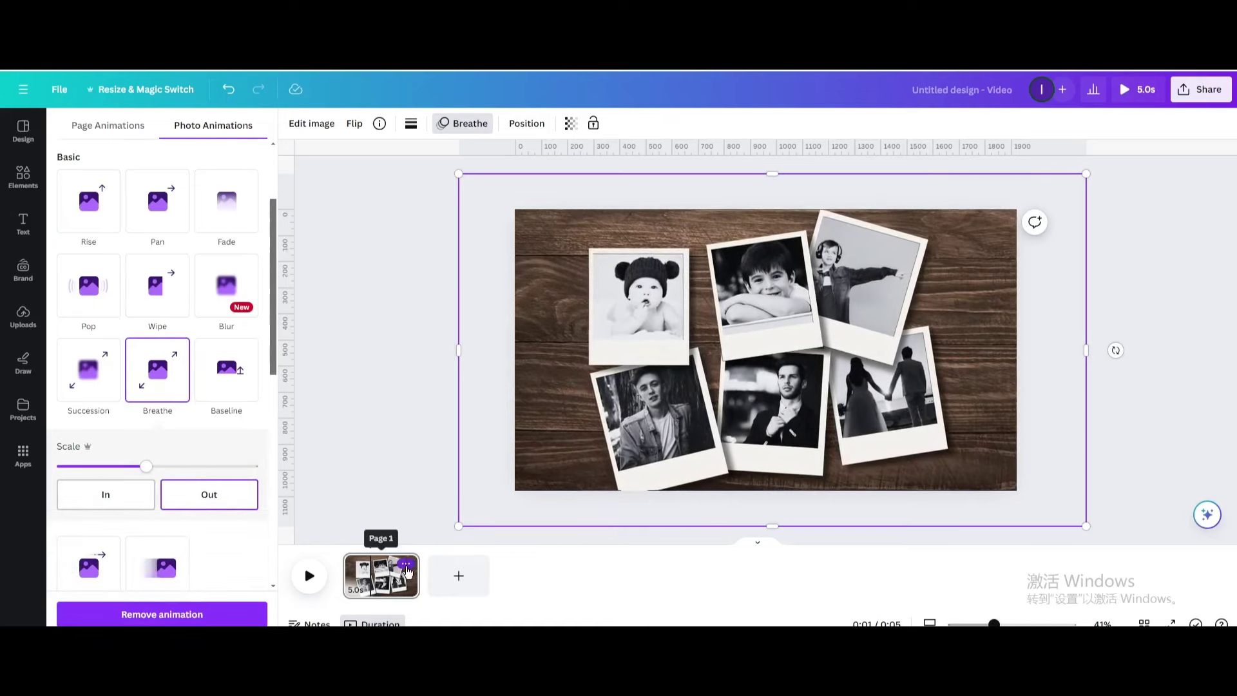
Step: Duplicate the first page and enlarge and move the collage on the copy so the baby Polaroid is centred
{"action": "left_click", "coordinate": [405, 564]}
{"action": "left_click", "coordinate": [460, 360]}
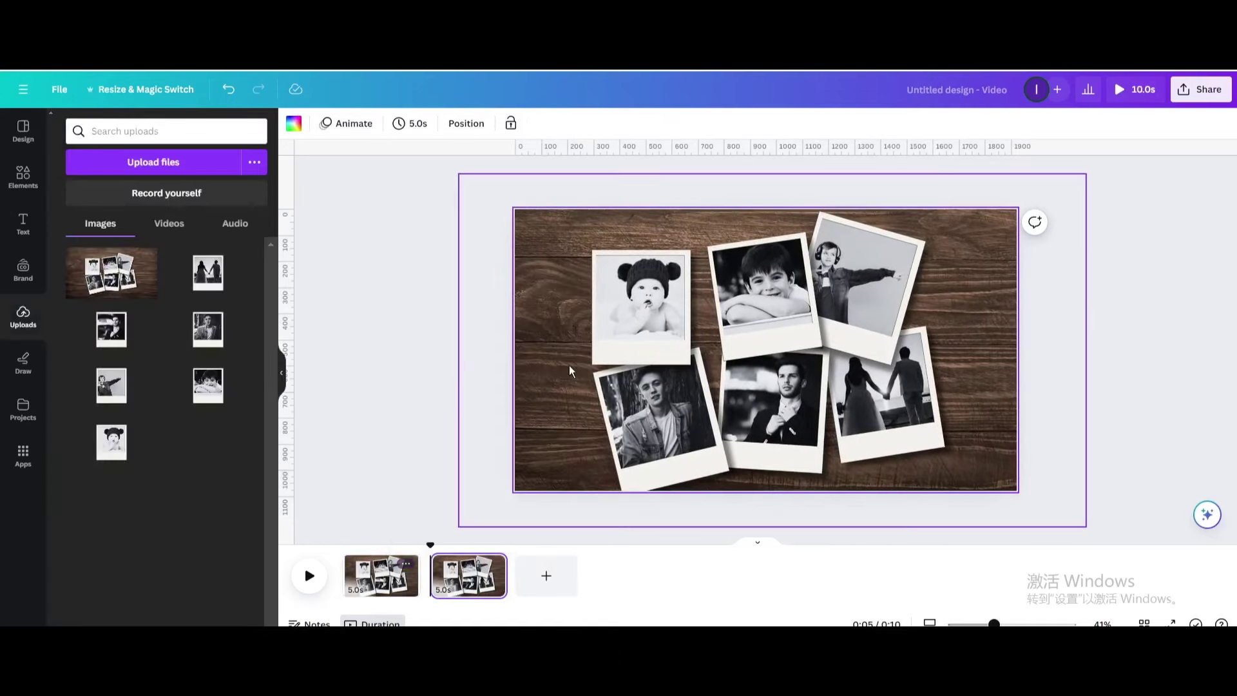
{"action": "left_click", "coordinate": [704, 346]}
{"action": "left_click_drag", "start_coordinate": [1087, 526], "coordinate": [1235, 624]}
{"action": "left_click_drag", "start_coordinate": [459, 173], "coordinate": [358, 176]}
{"action": "left_click_drag", "start_coordinate": [903, 293], "coordinate": [974, 317]}
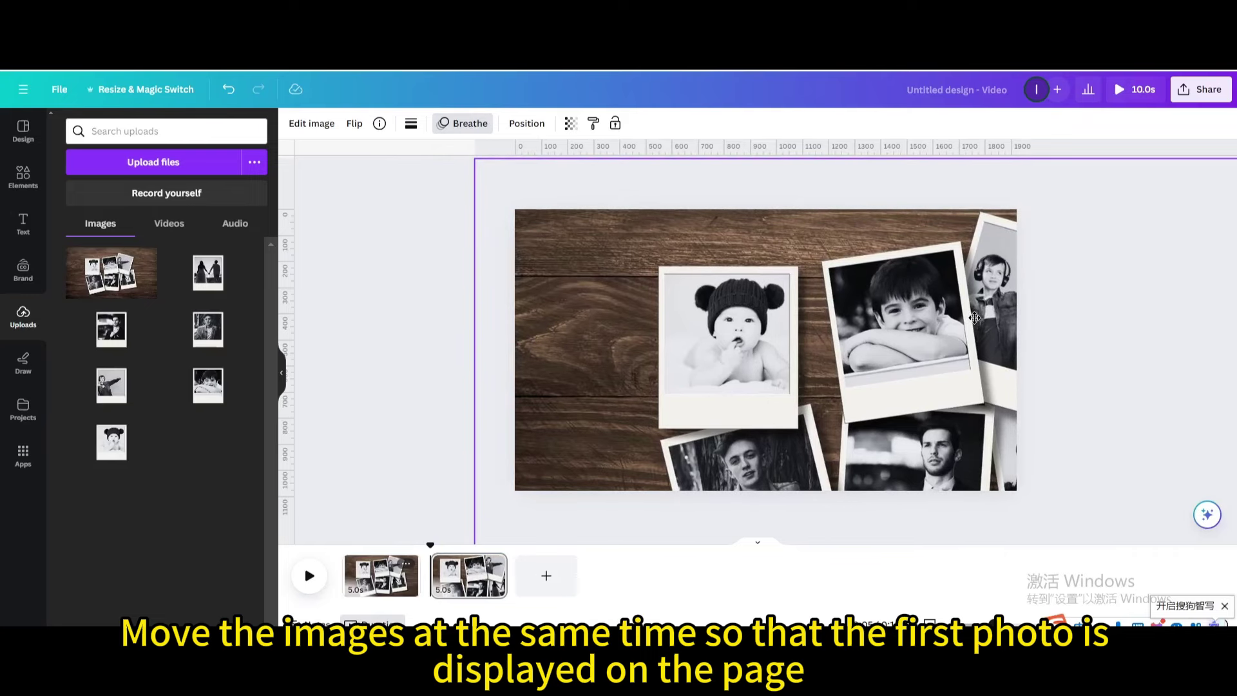
{"action": "left_click_drag", "start_coordinate": [476, 159], "coordinate": [254, 163]}
{"action": "left_click_drag", "start_coordinate": [778, 271], "coordinate": [911, 313]}
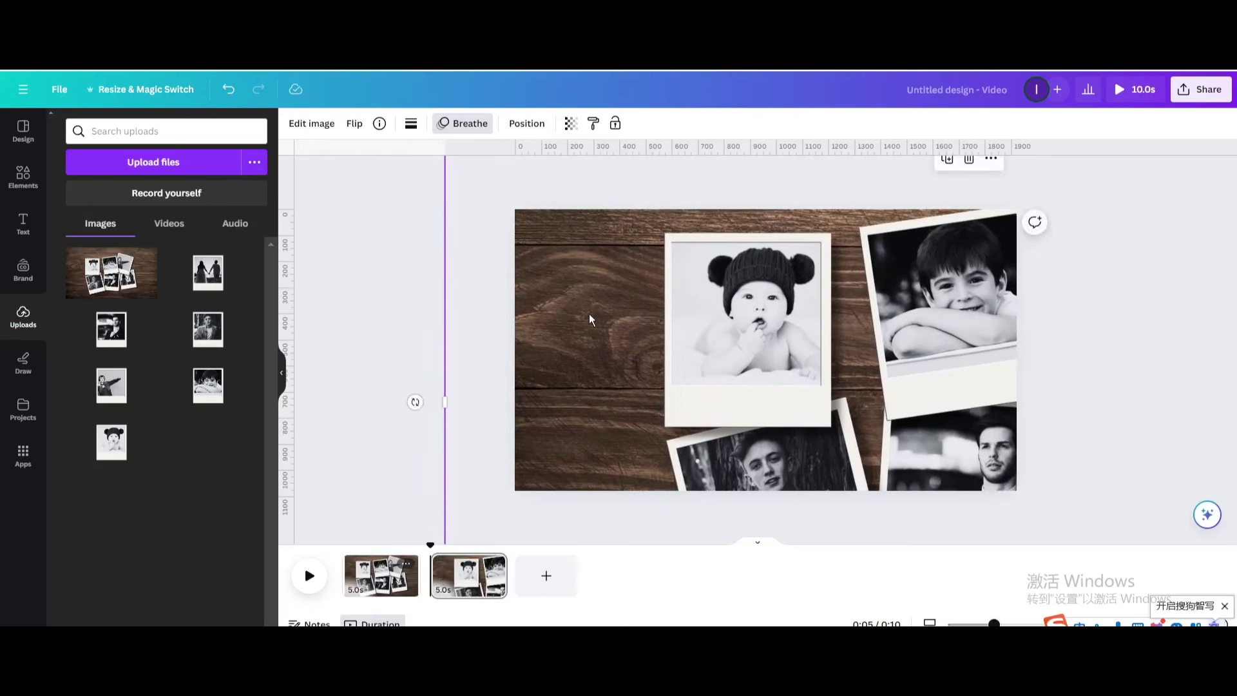
Step: Duplicate the baby page, then move the collage and rotate it slightly clockwise so the smiling boy Polaroid is upright and centred
{"action": "left_click", "coordinate": [494, 564]}
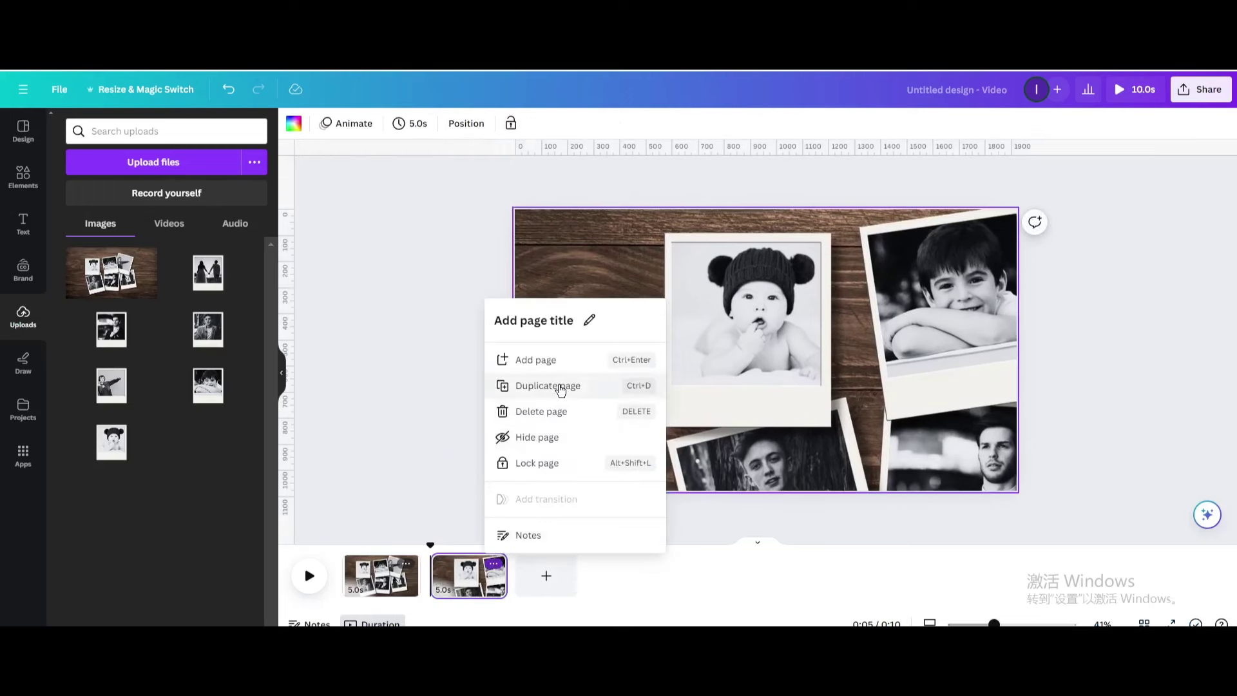
{"action": "left_click", "coordinate": [560, 386]}
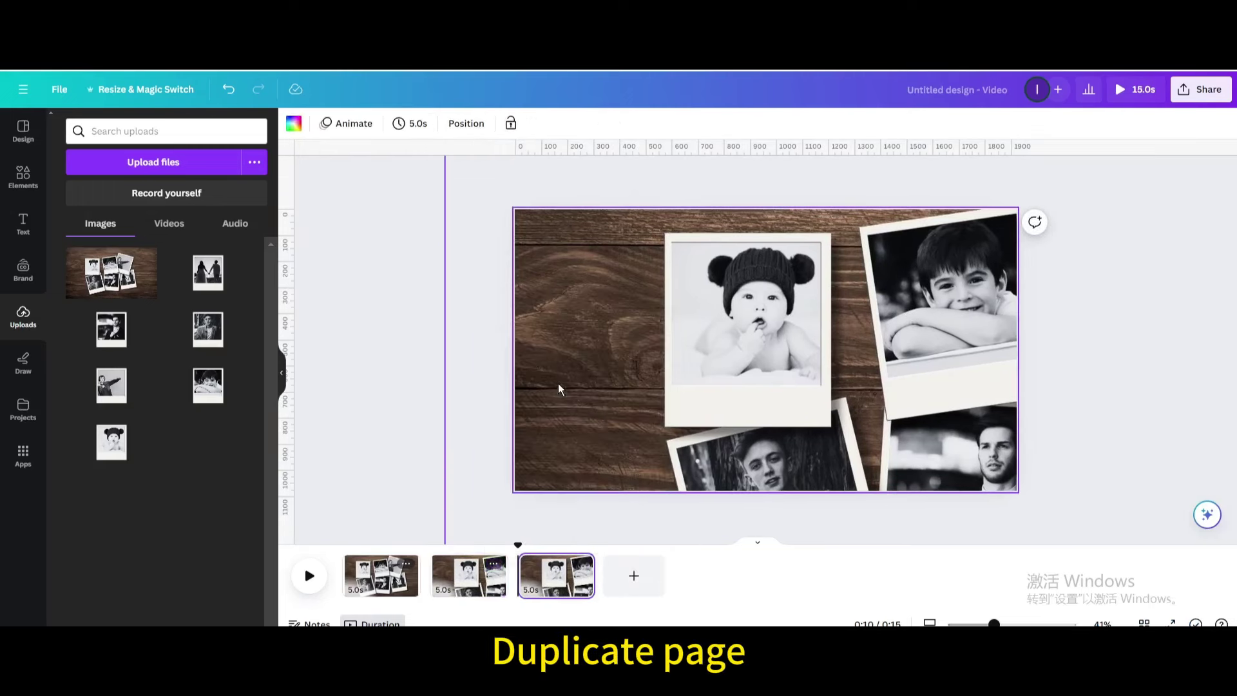
{"action": "left_click", "coordinate": [690, 359]}
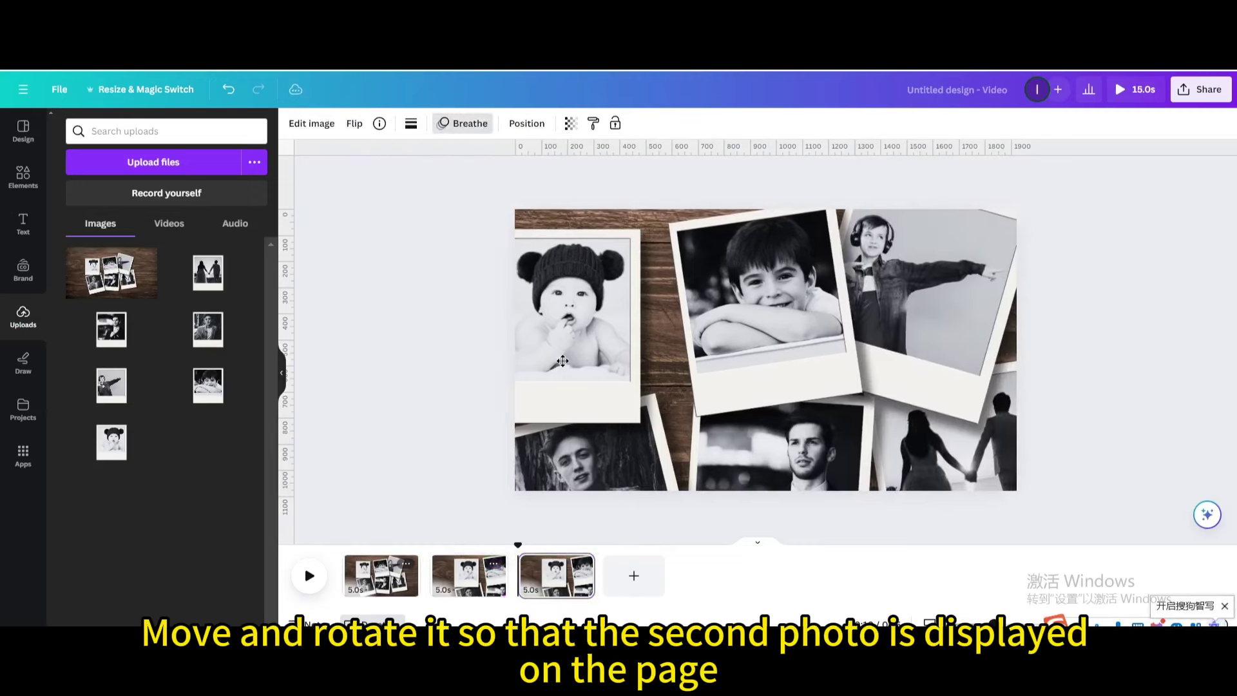
{"action": "left_click_drag", "start_coordinate": [563, 361], "coordinate": [541, 391]}
{"action": "scroll", "coordinate": [726, 353], "scroll_direction": "down", "scroll_amount": 3, "text": "ctrl"}
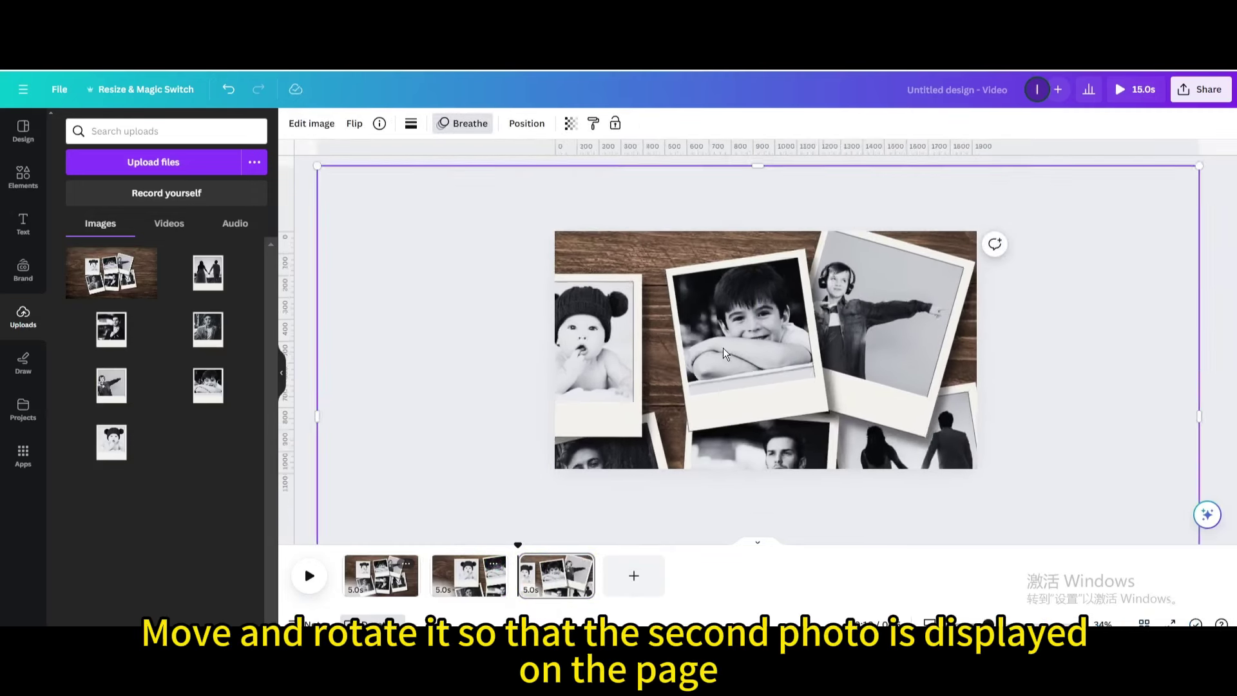
{"action": "scroll", "coordinate": [1000, 388], "scroll_direction": "down", "scroll_amount": 2, "text": "ctrl"}
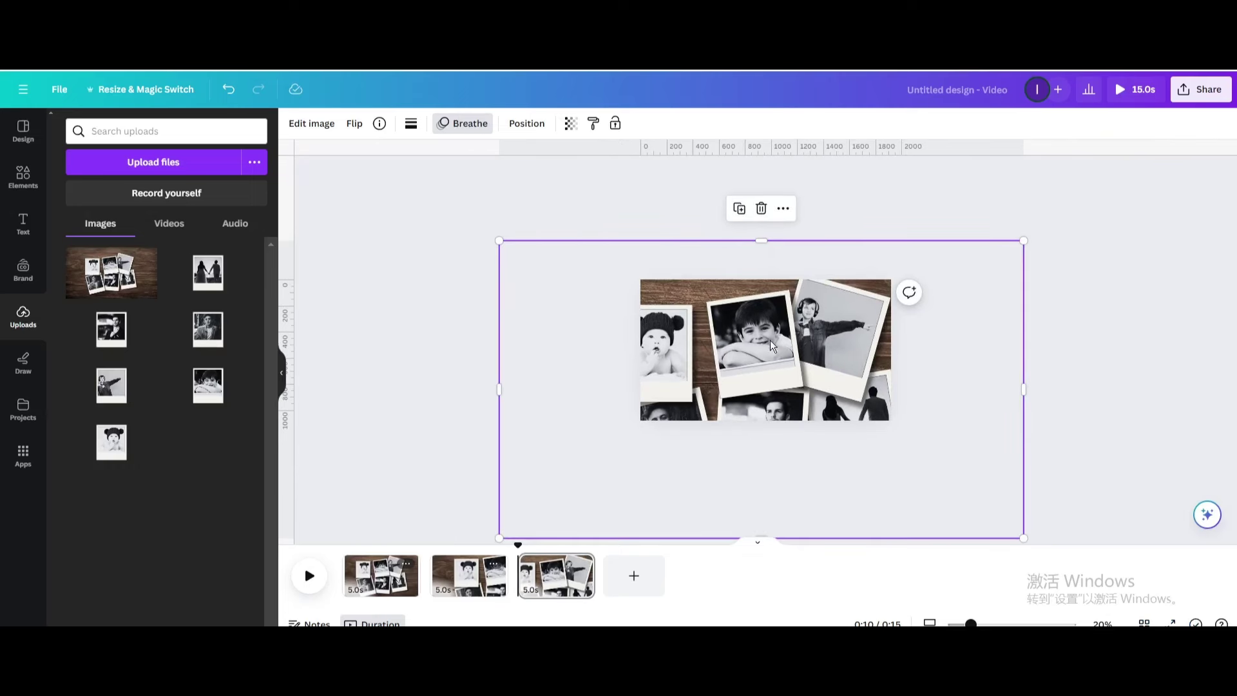
{"action": "left_click_drag", "start_coordinate": [695, 349], "coordinate": [691, 346]}
{"action": "left_click_drag", "start_coordinate": [1052, 393], "coordinate": [1056, 410]}
{"action": "left_click_drag", "start_coordinate": [847, 359], "coordinate": [851, 366]}
Step: Duplicate the smiling boy page, then shift the collage and rotate it counterclockwise so the headphones Polaroid is upright and centred
{"action": "left_click", "coordinate": [582, 564]}
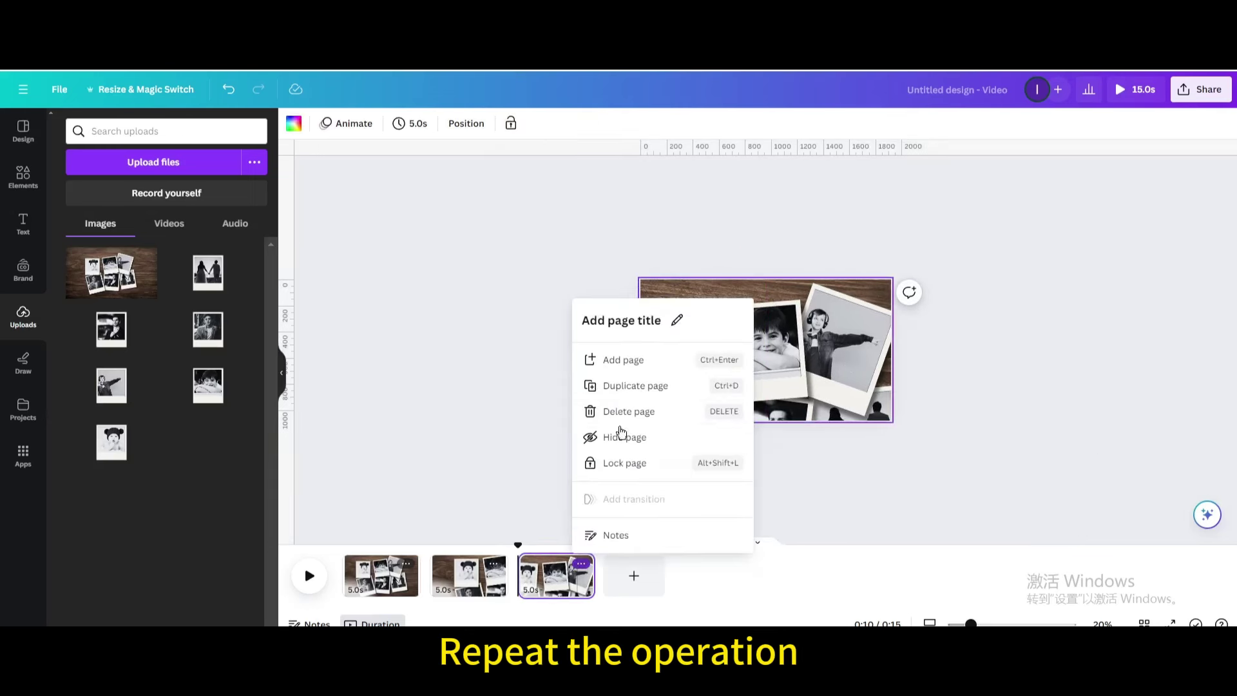
{"action": "left_click", "coordinate": [621, 384]}
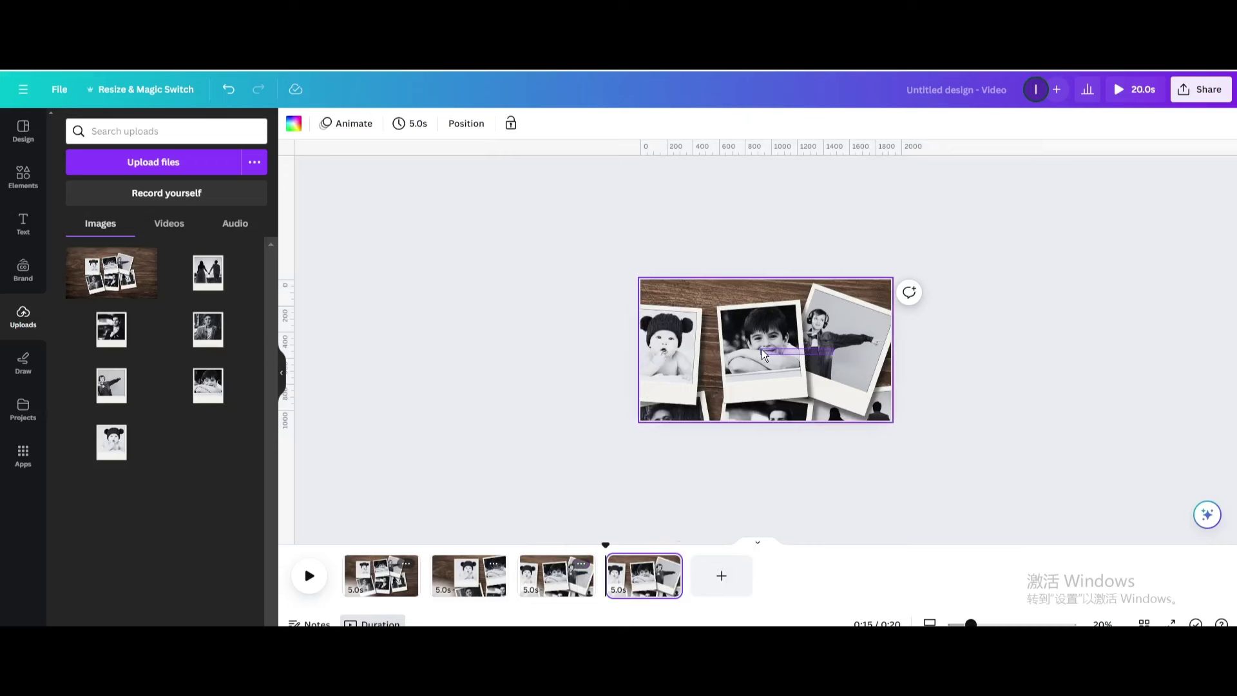
{"action": "left_click", "coordinate": [761, 328]}
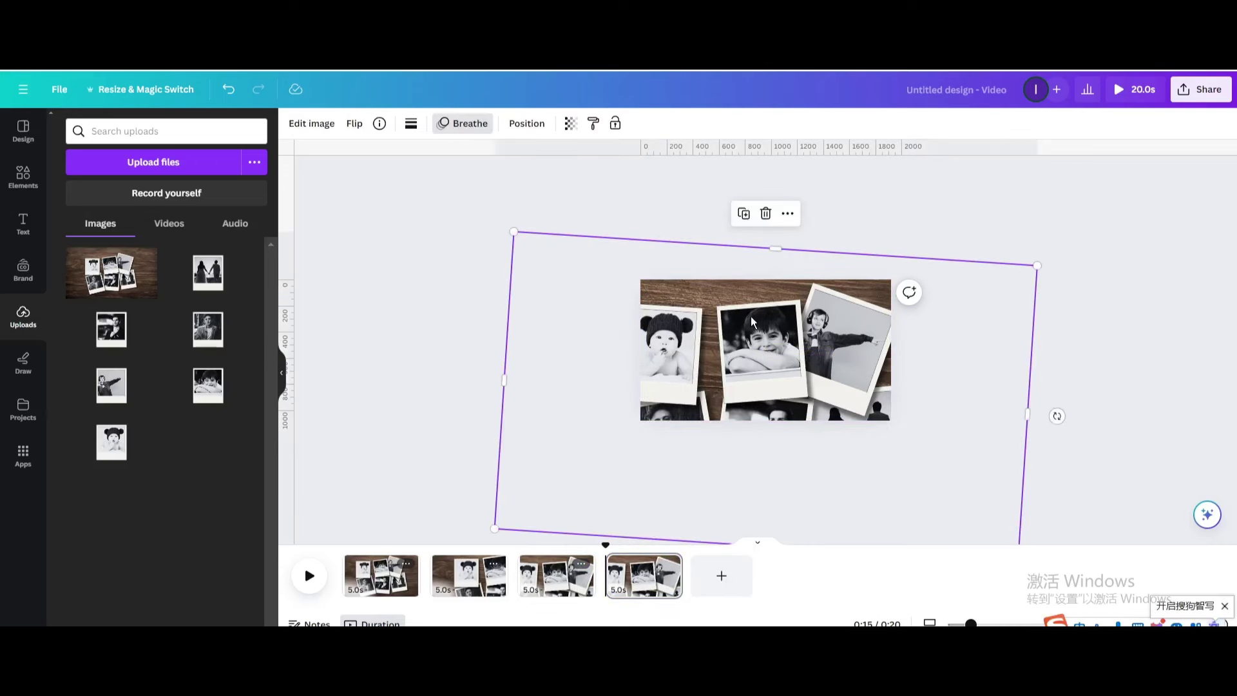
{"action": "left_click_drag", "start_coordinate": [745, 321], "coordinate": [674, 320]}
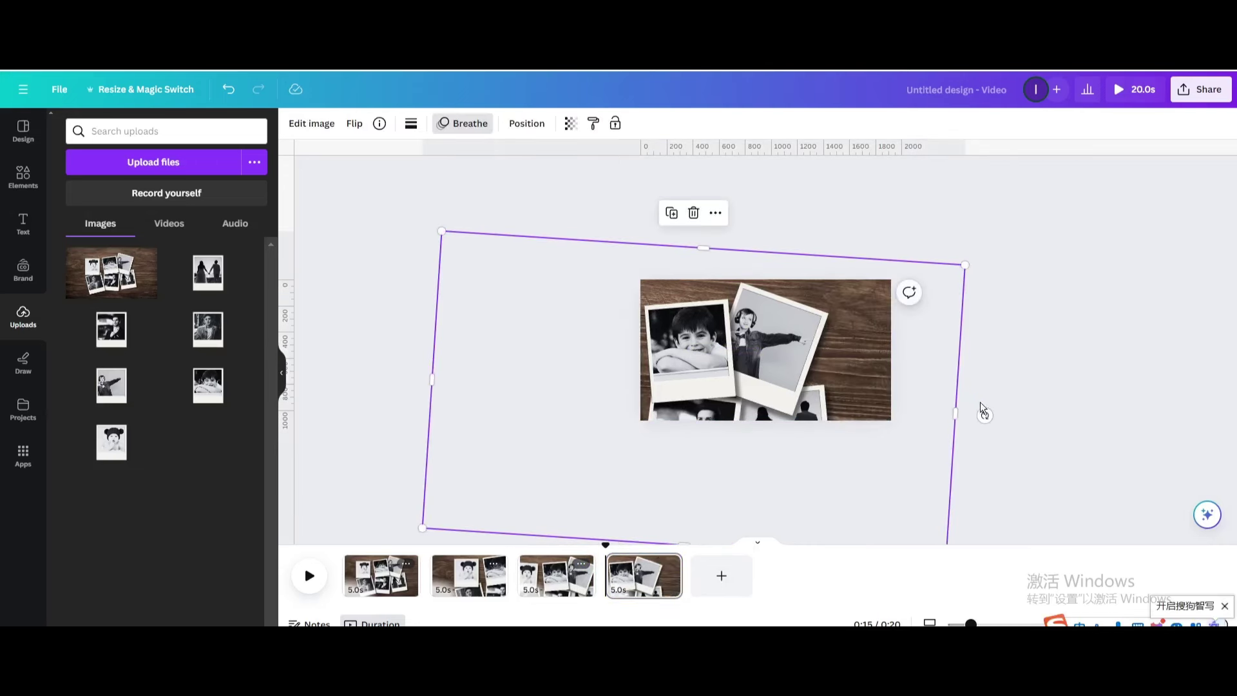
{"action": "left_click_drag", "start_coordinate": [985, 415], "coordinate": [978, 333]}
{"action": "left_click_drag", "start_coordinate": [856, 365], "coordinate": [808, 378]}
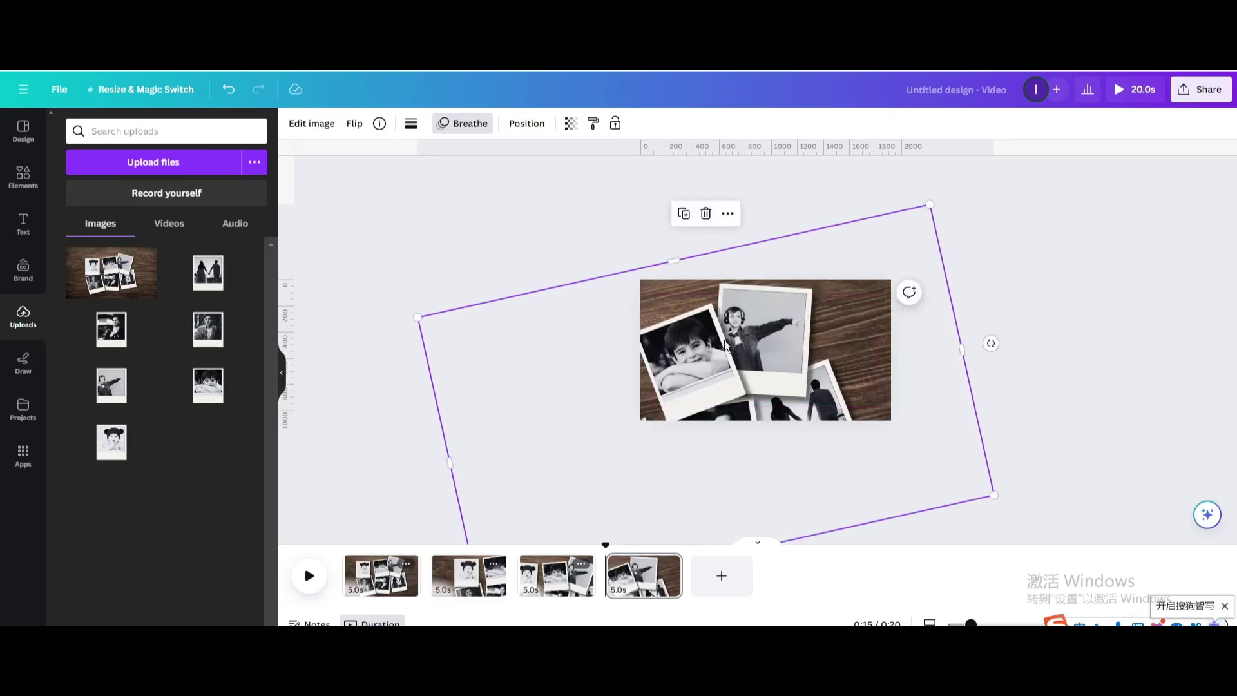
Step: Duplicate the headphones page, then move the collage and rotate it clockwise to centre the Polaroid of the young man in the open jacket
{"action": "left_click", "coordinate": [668, 565]}
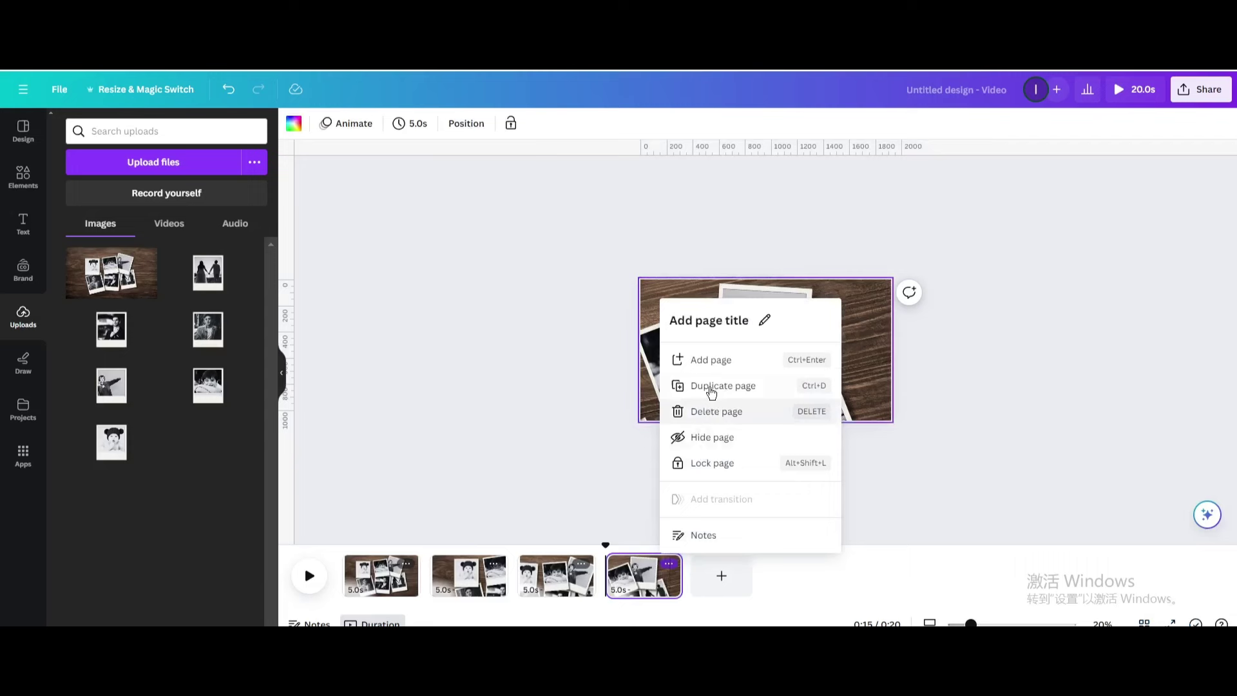
{"action": "left_click", "coordinate": [711, 387]}
{"action": "left_click_drag", "start_coordinate": [775, 371], "coordinate": [860, 299]}
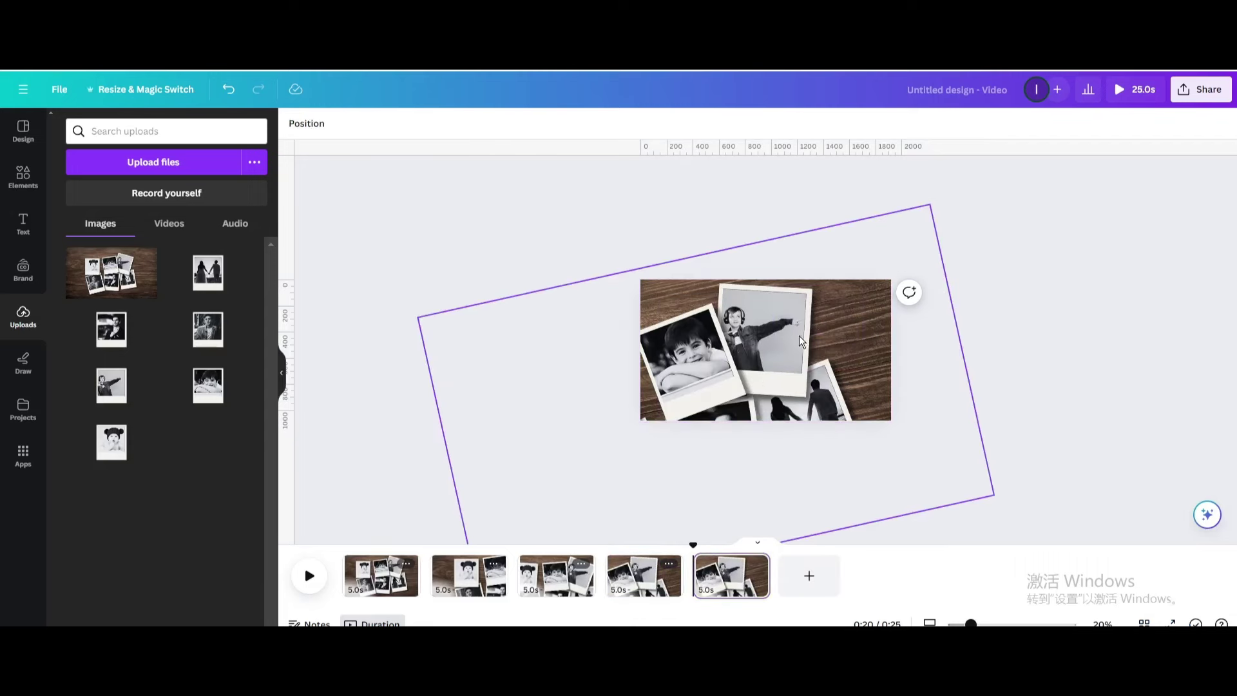
{"action": "left_click_drag", "start_coordinate": [799, 335], "coordinate": [893, 265]}
{"action": "left_click", "coordinate": [806, 351]}
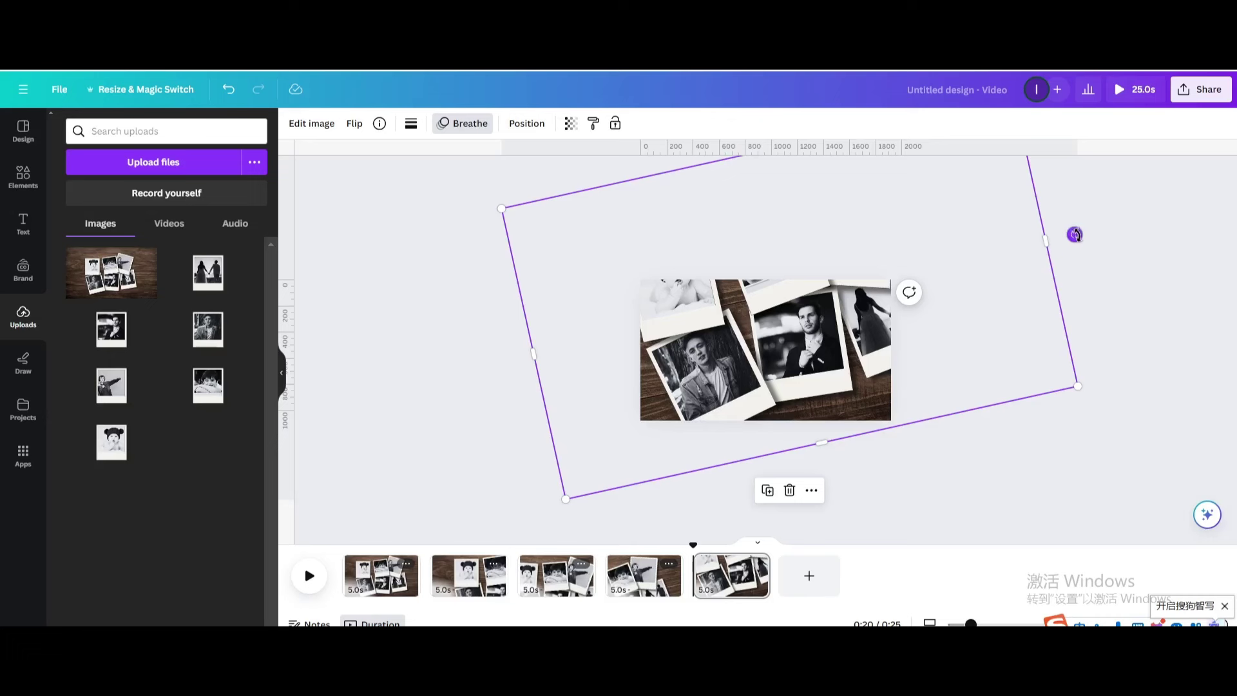
{"action": "left_click_drag", "start_coordinate": [1075, 234], "coordinate": [1077, 323]}
{"action": "left_click_drag", "start_coordinate": [863, 359], "coordinate": [893, 370]}
Step: Duplicate the fifth page, then move the collage and rotate it counterclockwise to centre the Polaroid of the man in the dark suit
{"action": "left_click", "coordinate": [757, 563]}
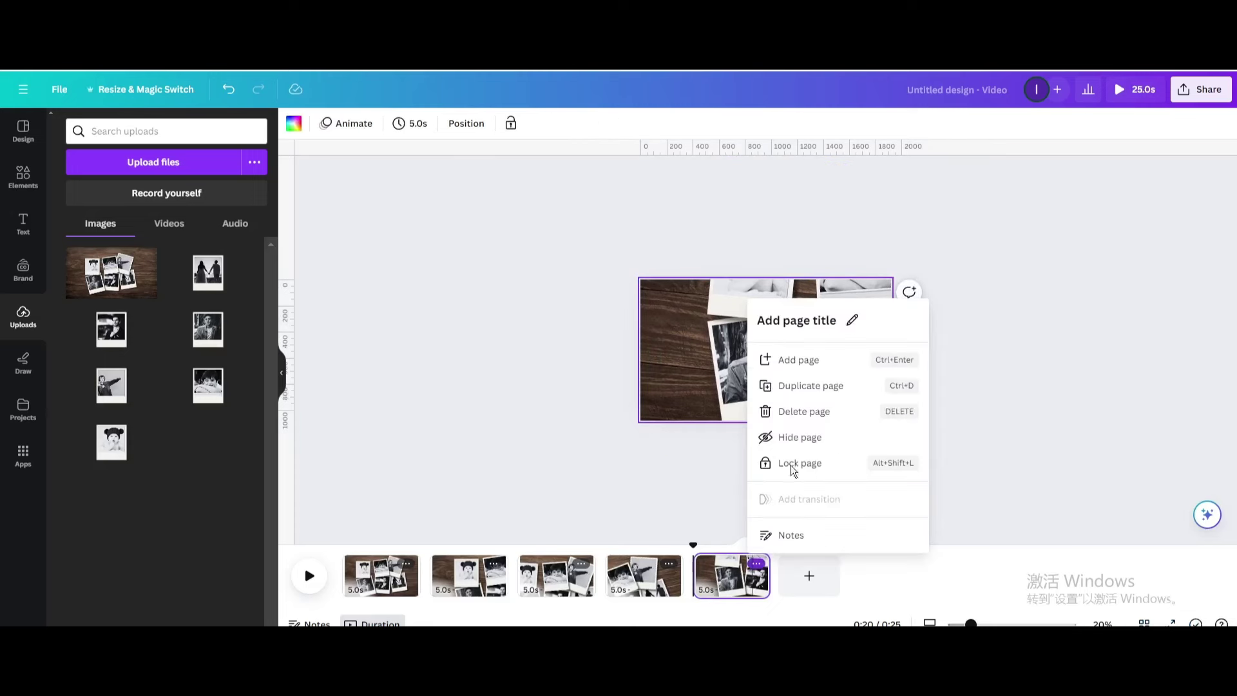
{"action": "left_click", "coordinate": [802, 387]}
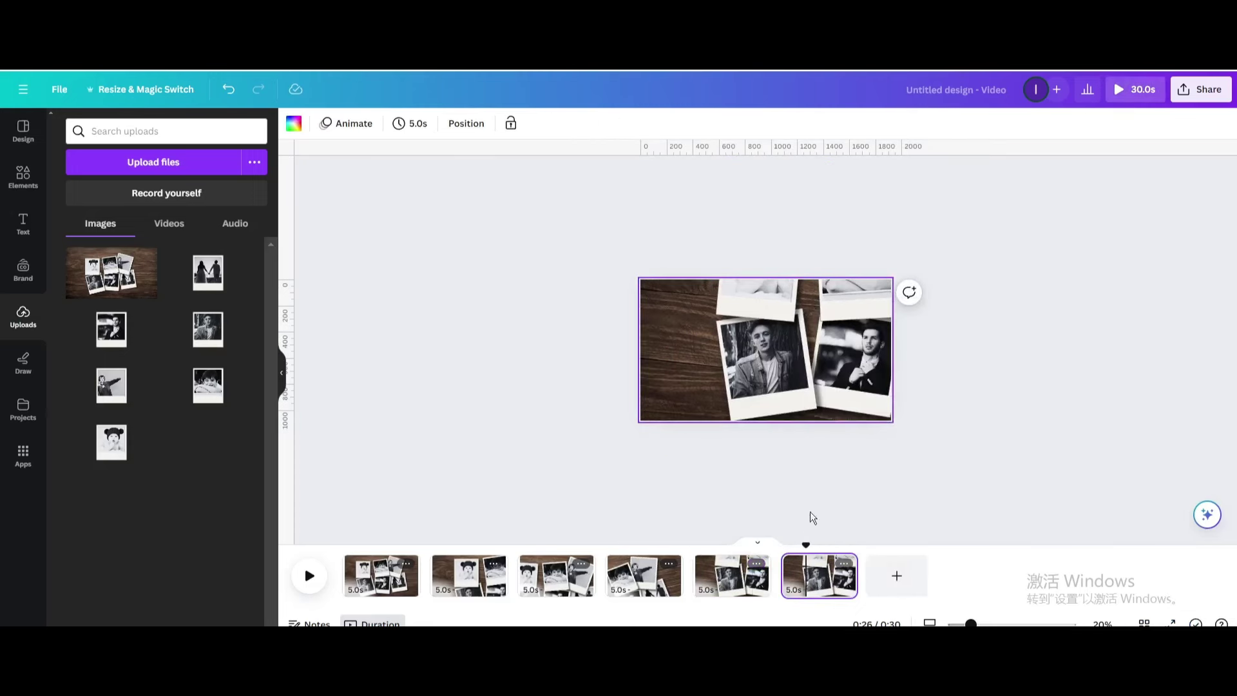
{"action": "left_click_drag", "start_coordinate": [802, 361], "coordinate": [717, 369]}
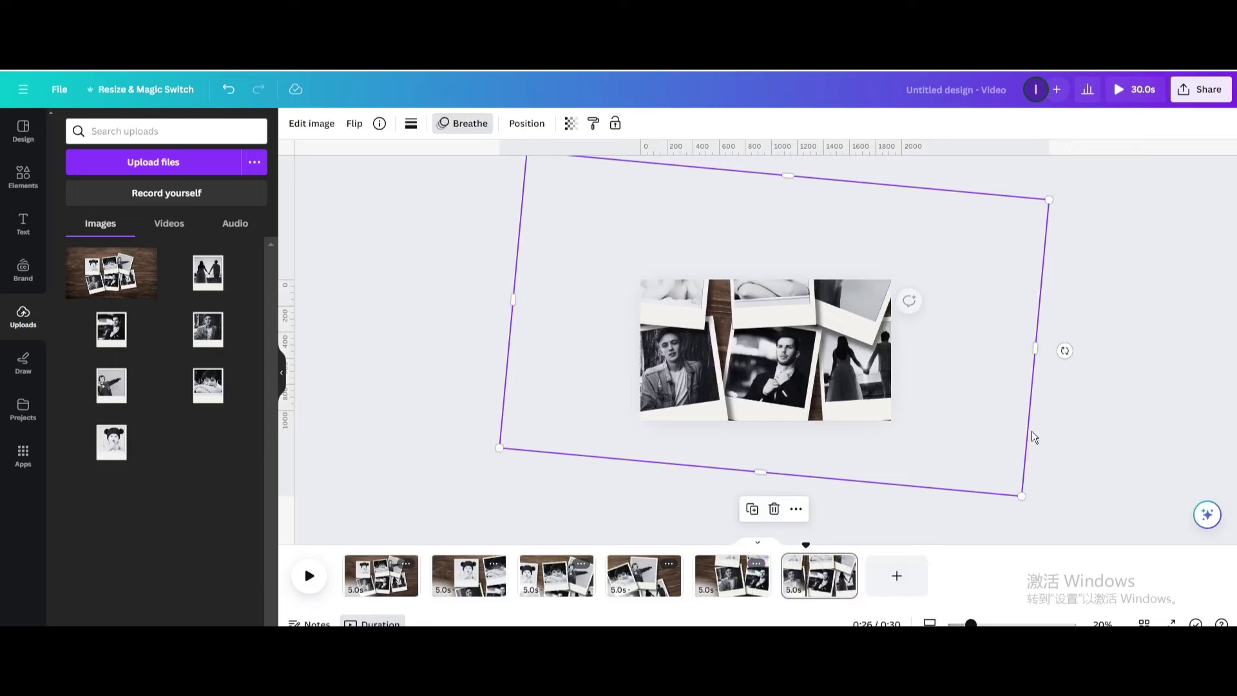
{"action": "left_click", "coordinate": [1070, 353]}
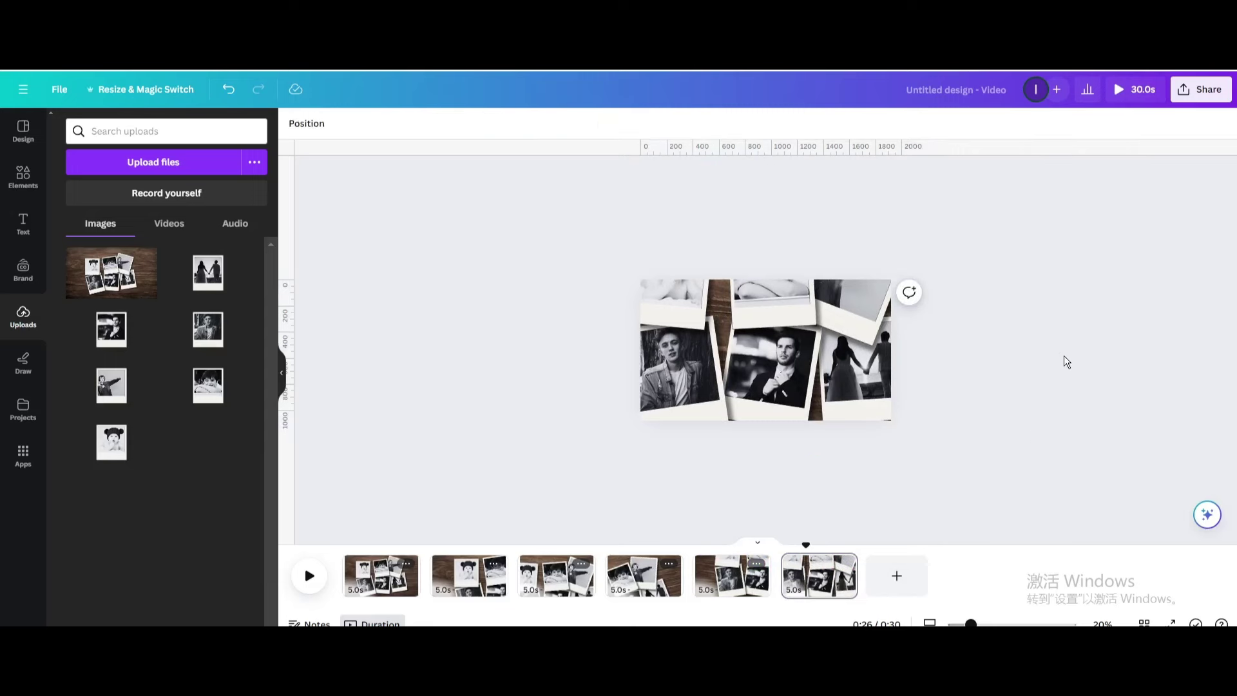
{"action": "left_click", "coordinate": [965, 384]}
{"action": "left_click_drag", "start_coordinate": [1061, 352], "coordinate": [1064, 287]}
{"action": "left_click_drag", "start_coordinate": [844, 379], "coordinate": [828, 383]}
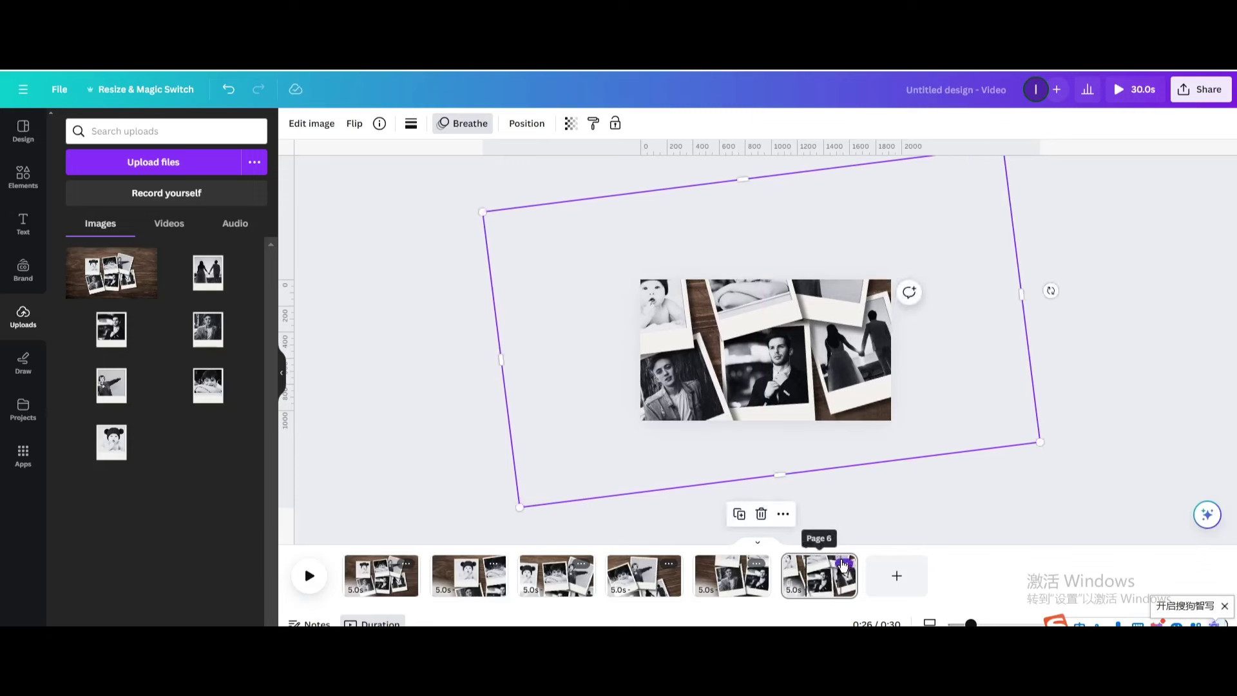
Step: Duplicate the sixth page, then shift the collage and rotate it clockwise so the couple Polaroid is upright and centred
{"action": "left_click", "coordinate": [843, 564]}
{"action": "left_click", "coordinate": [889, 361]}
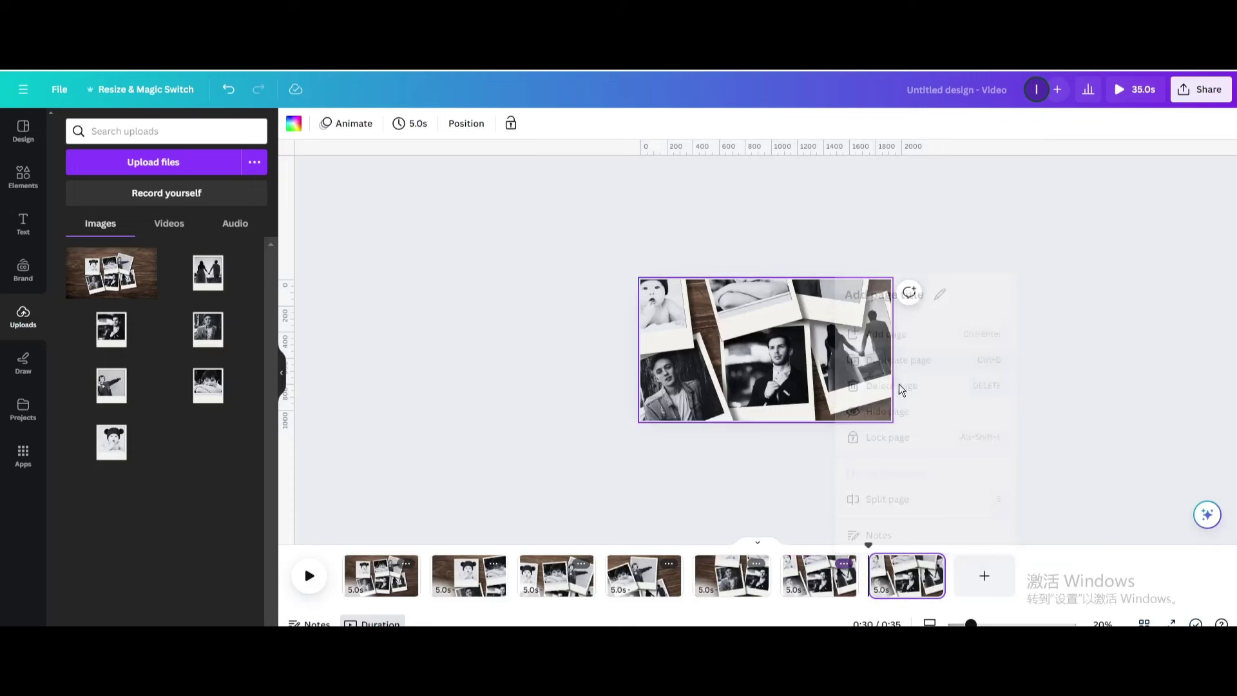
{"action": "left_click", "coordinate": [906, 564]}
{"action": "left_click", "coordinate": [836, 392]}
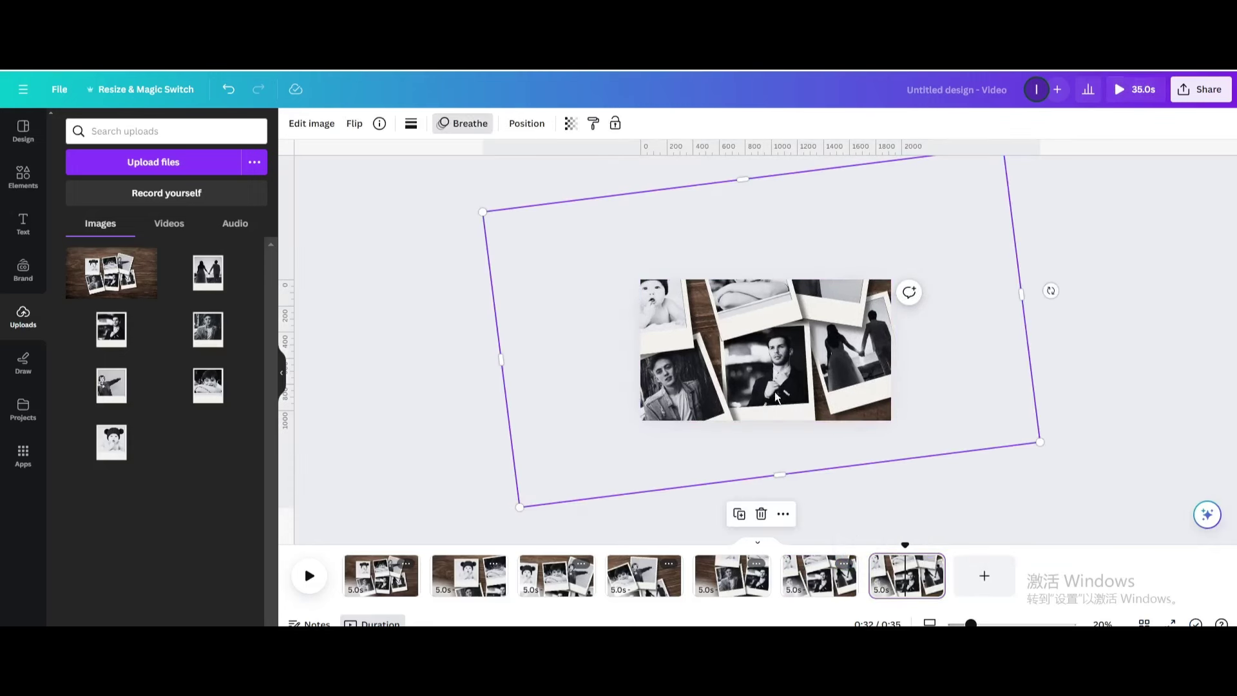
{"action": "left_click_drag", "start_coordinate": [777, 398], "coordinate": [682, 421]}
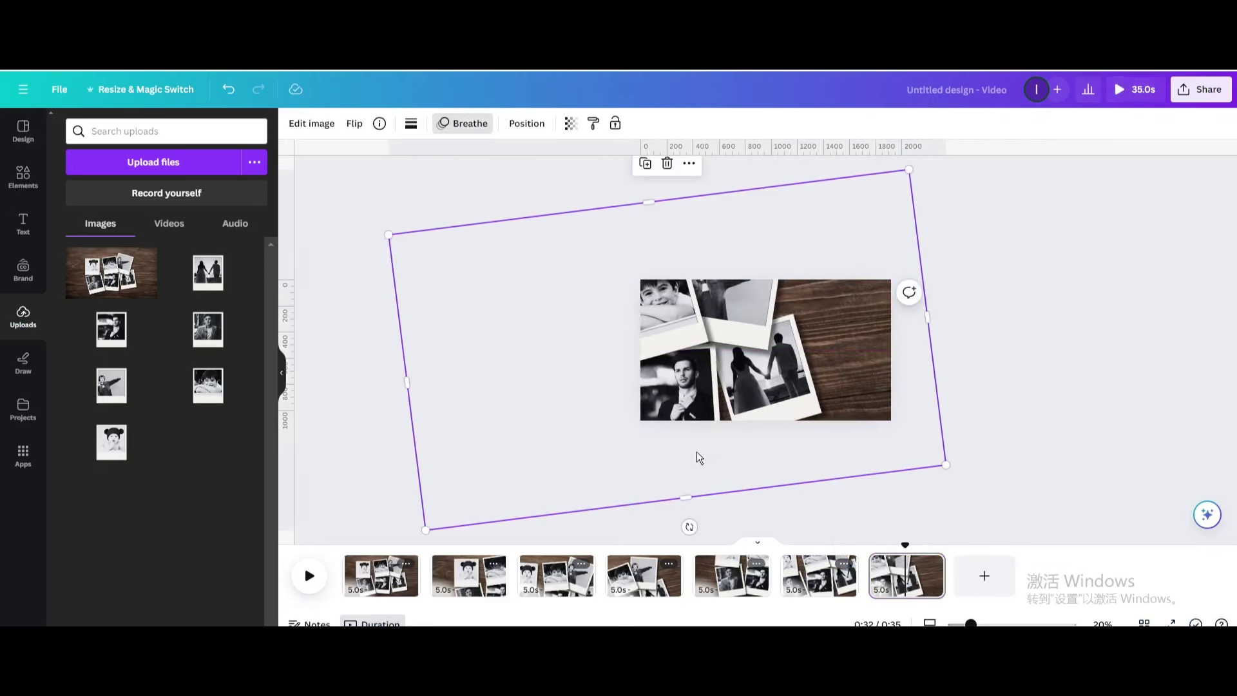
{"action": "left_click_drag", "start_coordinate": [688, 527], "coordinate": [640, 521]}
{"action": "left_click_drag", "start_coordinate": [741, 397], "coordinate": [740, 366]}
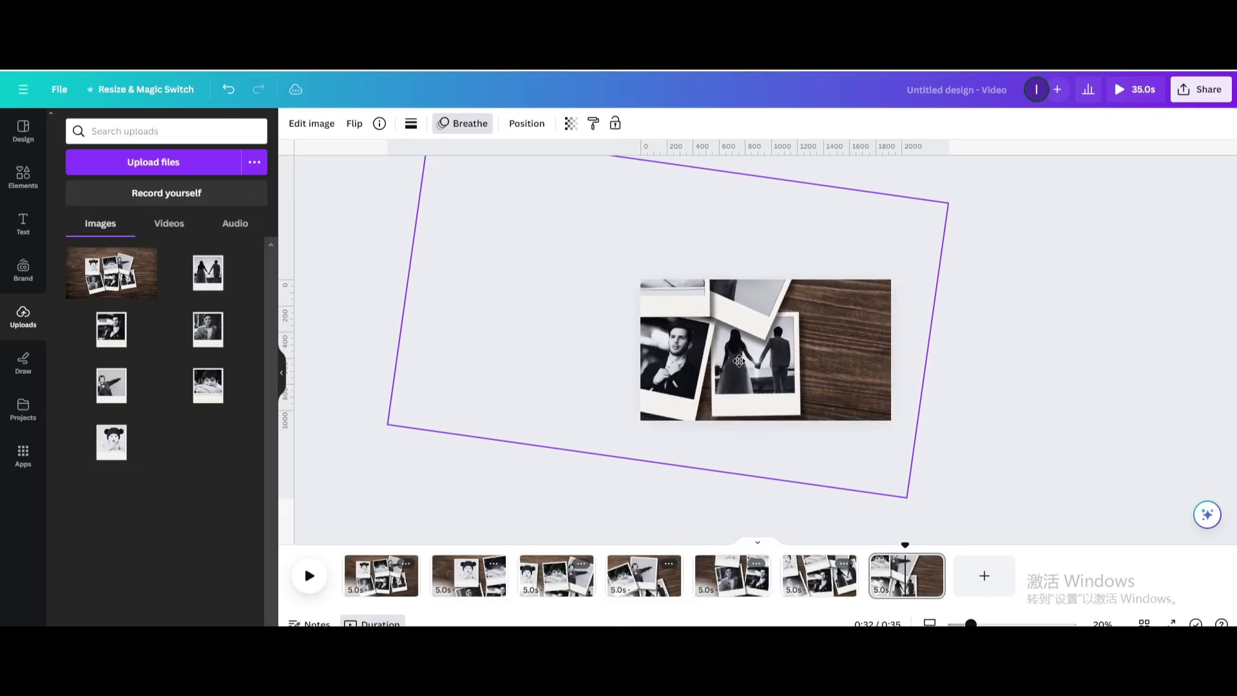
{"action": "left_click", "coordinate": [1102, 384]}
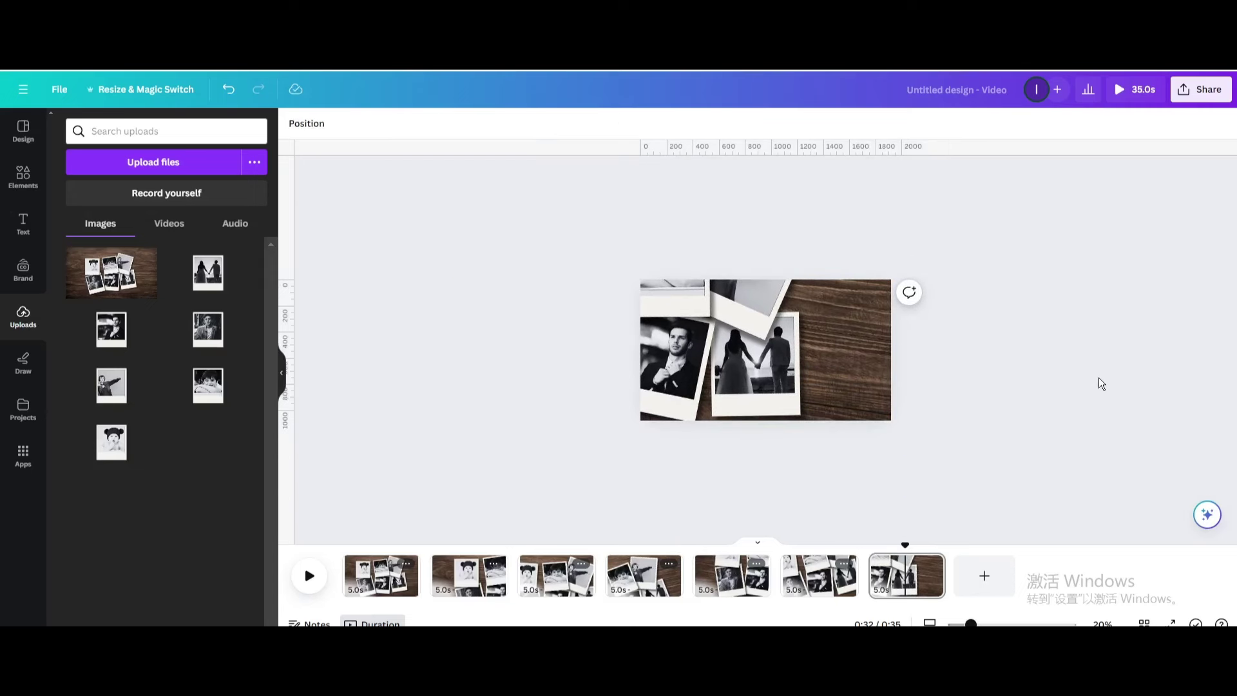
Step: Add a 2-second Match & Move transition after the first page and apply it between all pages
{"action": "left_click", "coordinate": [422, 583]}
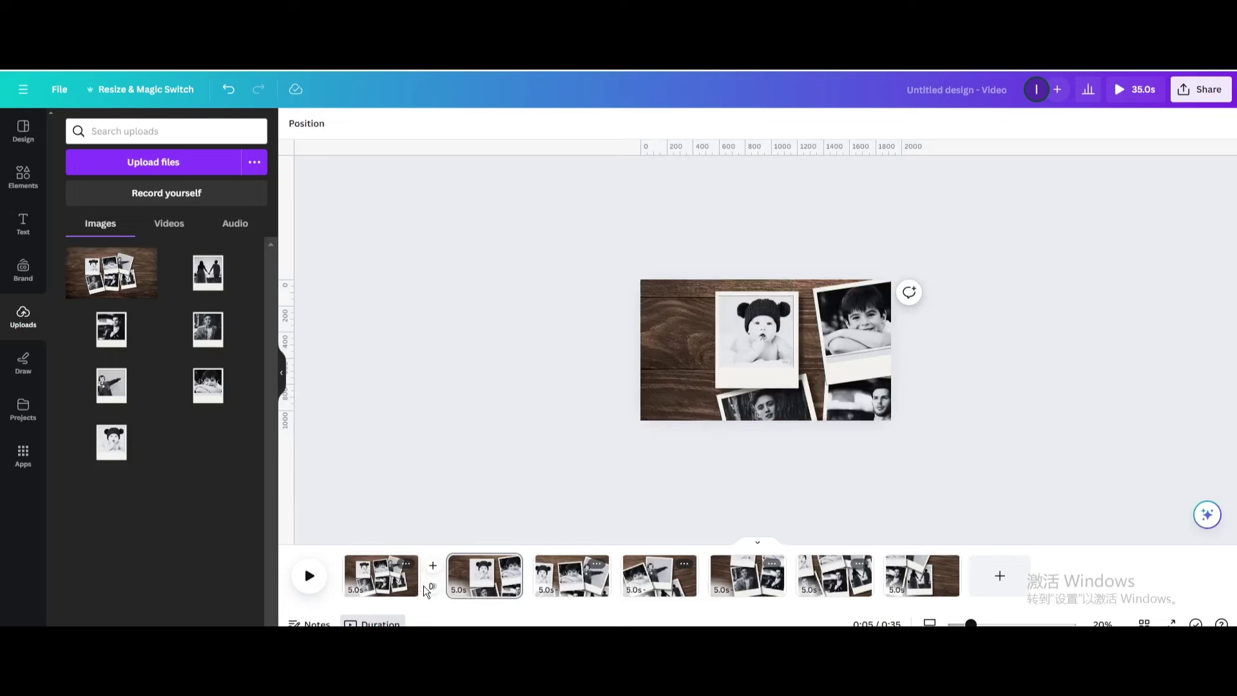
{"action": "left_click", "coordinate": [432, 588]}
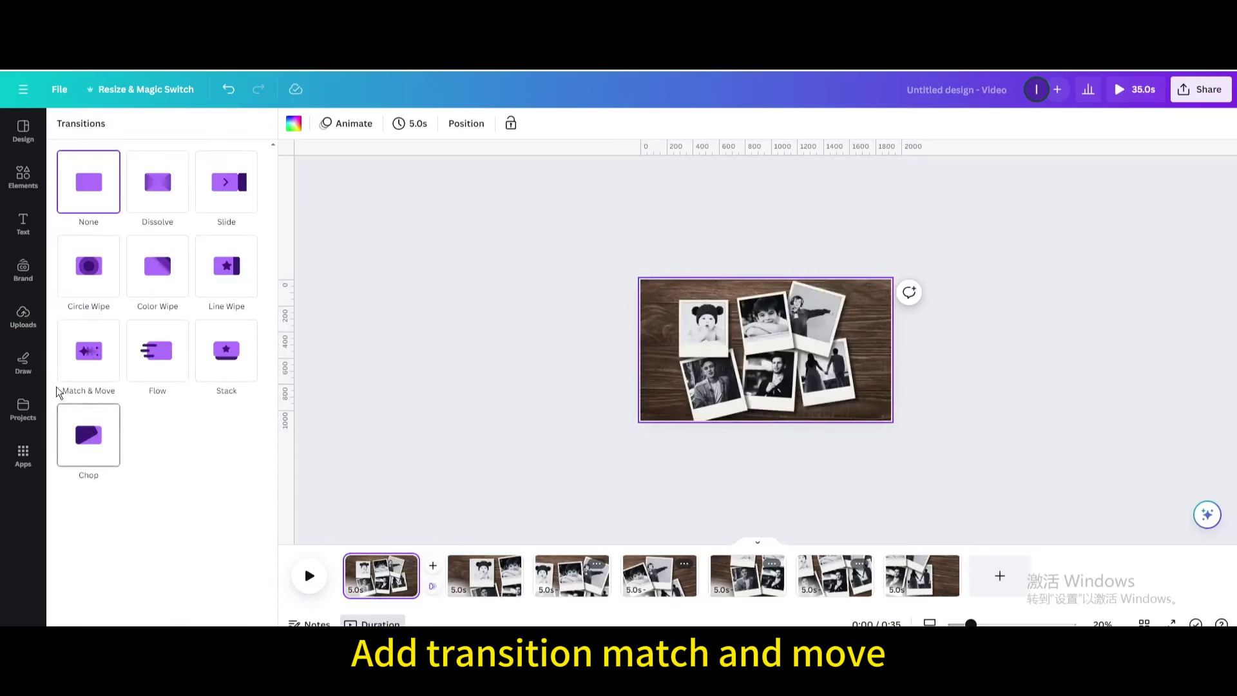
{"action": "left_click", "coordinate": [81, 356]}
{"action": "left_click_drag", "start_coordinate": [87, 453], "coordinate": [167, 453]}
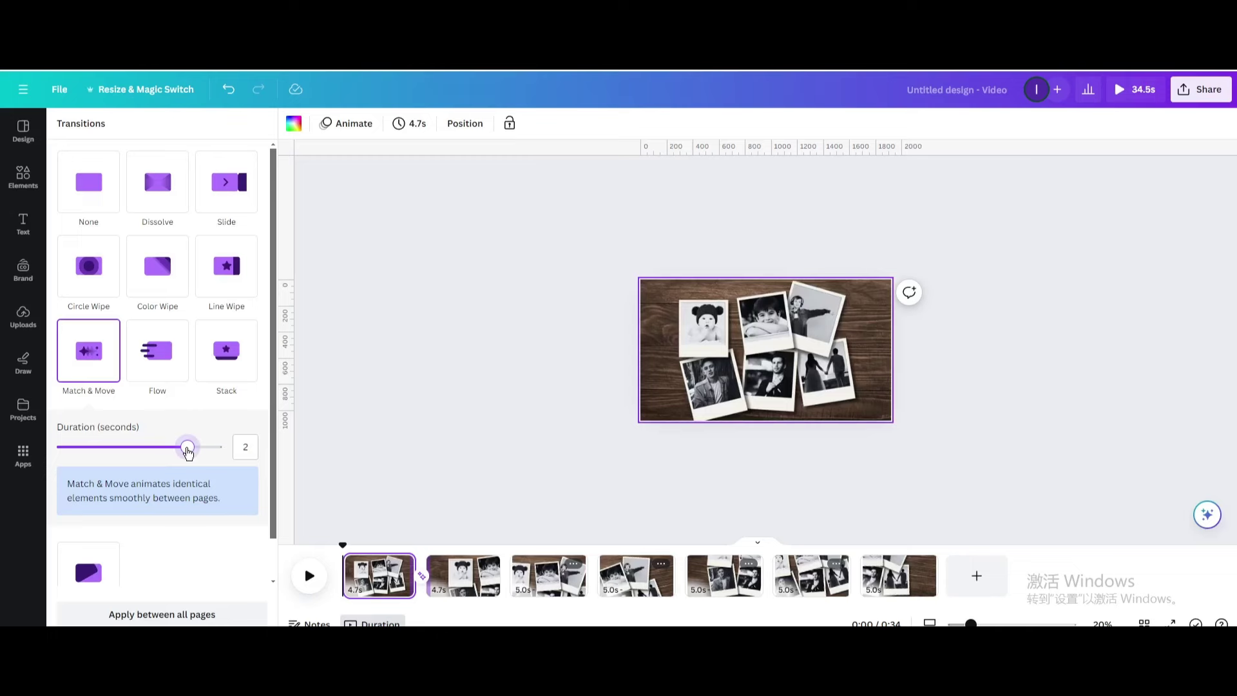
{"action": "left_click", "coordinate": [170, 616]}
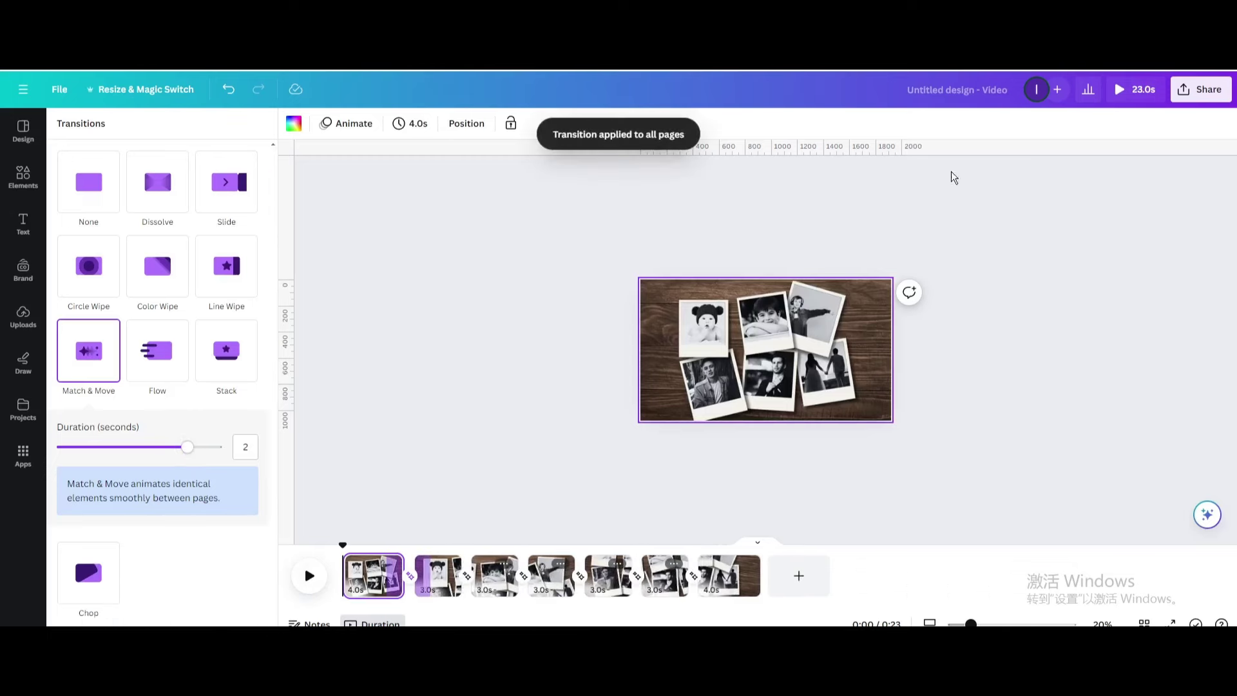
Step: Preview the whole video to check the transitions from photo to photo, and close the preview
{"action": "left_click", "coordinate": [1145, 89]}
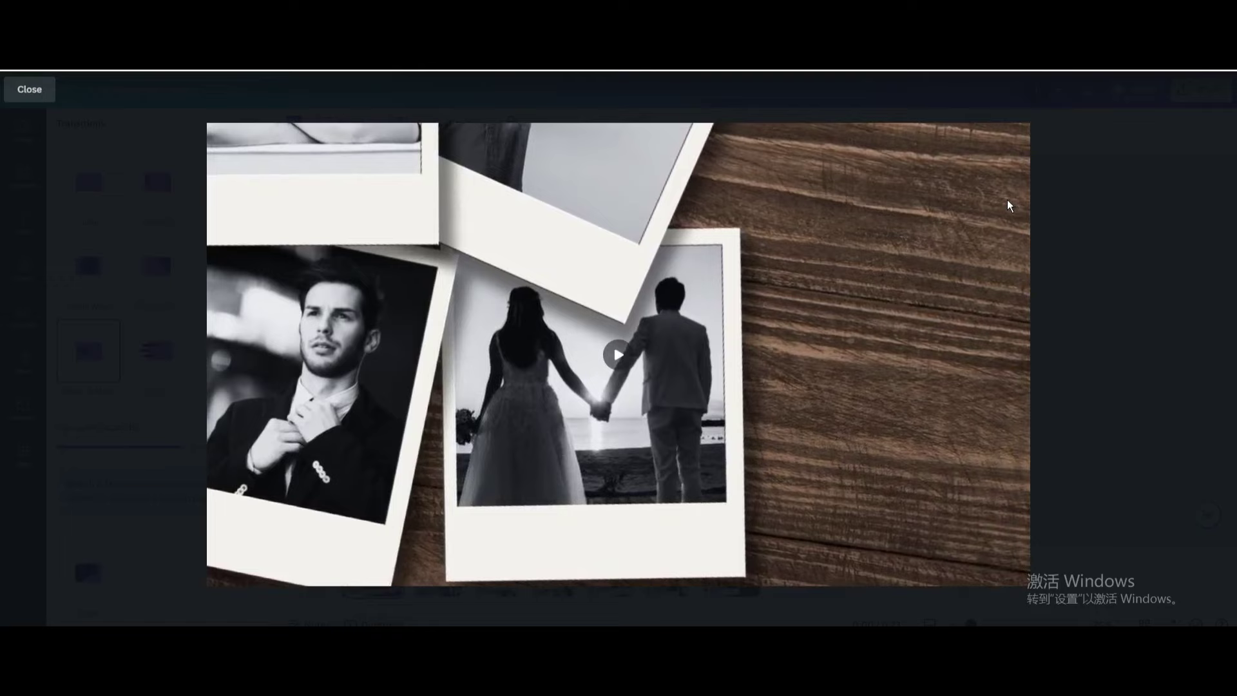
{"action": "key", "text": "Escape"}
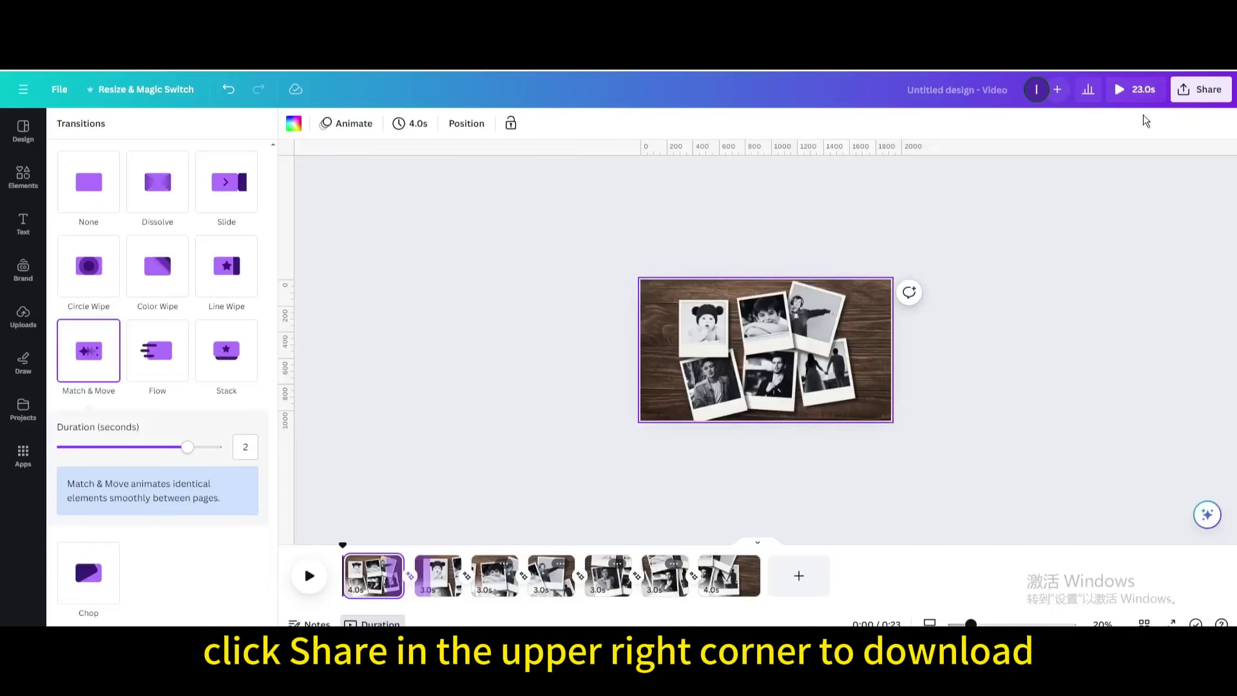
Step: Open the design's download settings and bring up the file type choices
{"action": "left_click", "coordinate": [1199, 91]}
{"action": "left_click", "coordinate": [1034, 405]}
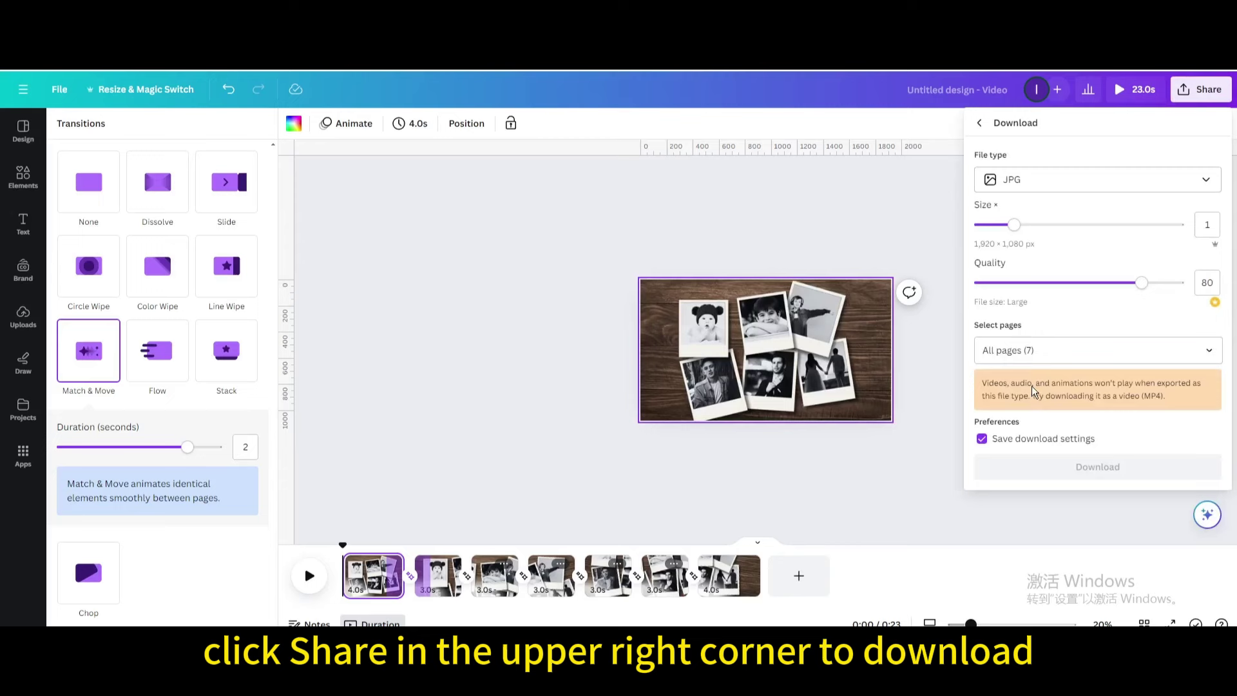
{"action": "left_click", "coordinate": [1012, 193]}
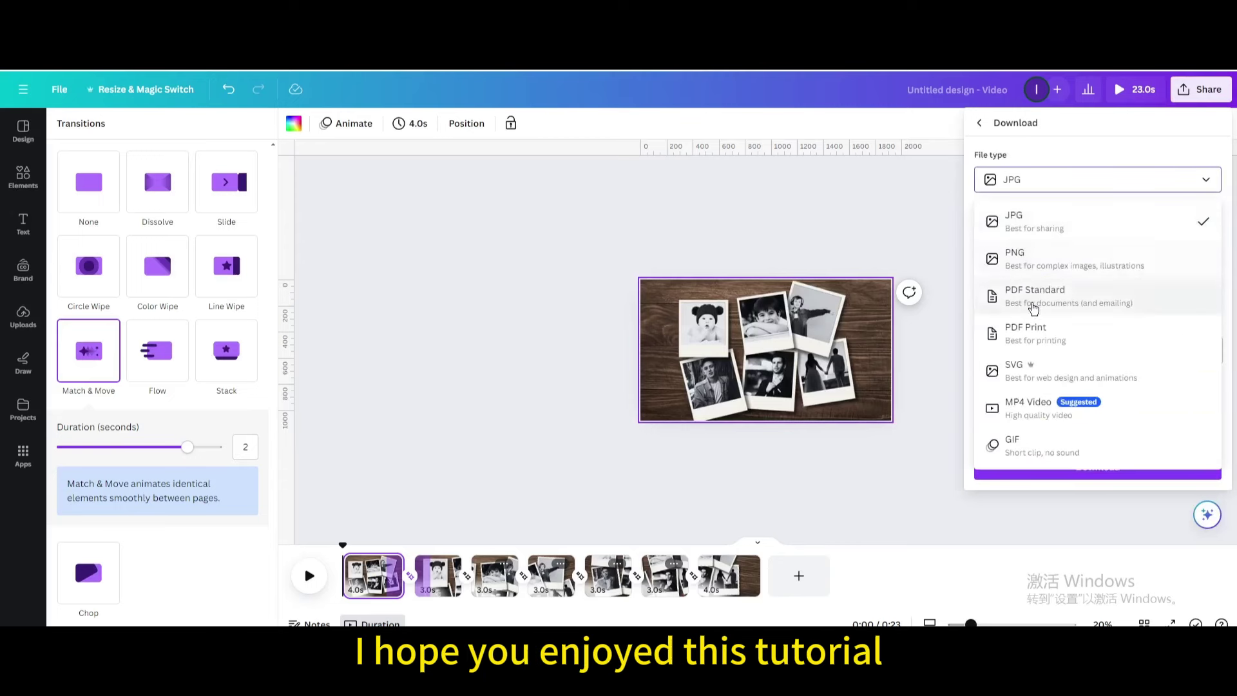